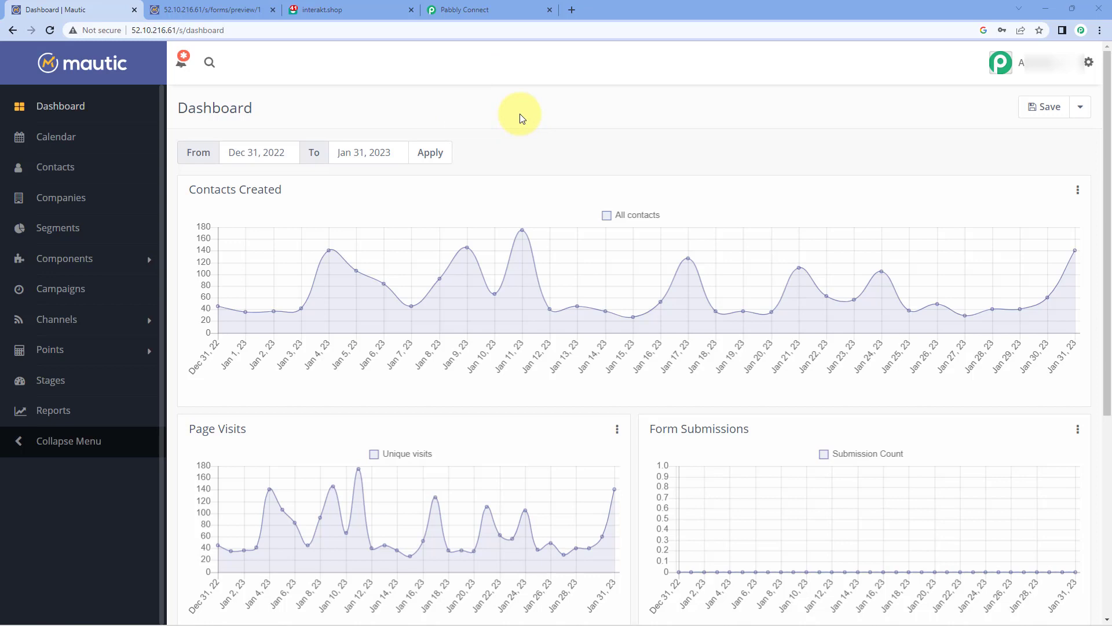
# Step: Look over the Mautic form preview and Interakt WhatsApp templates, then open the Pabbly Connect dashboard
pyautogui.click(249, 10)
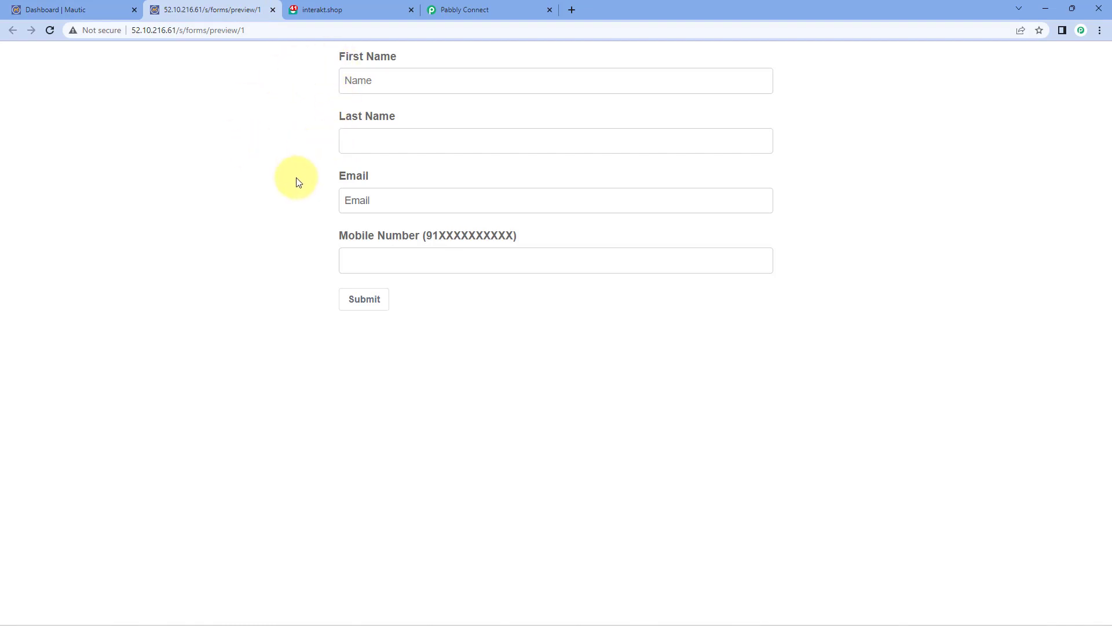
pyautogui.click(348, 12)
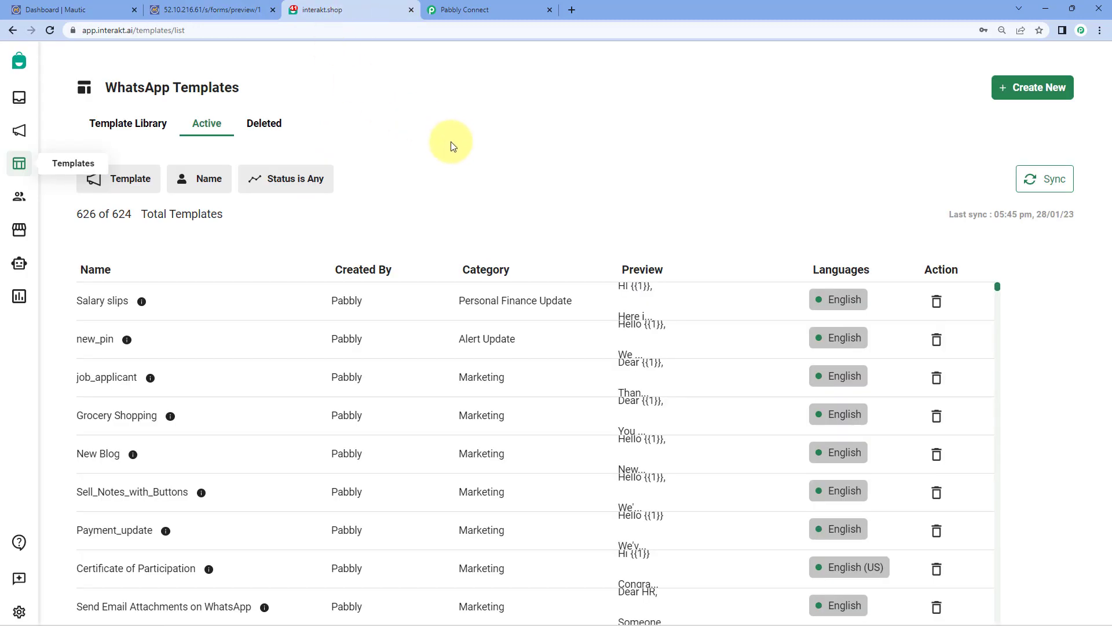
pyautogui.click(191, 9)
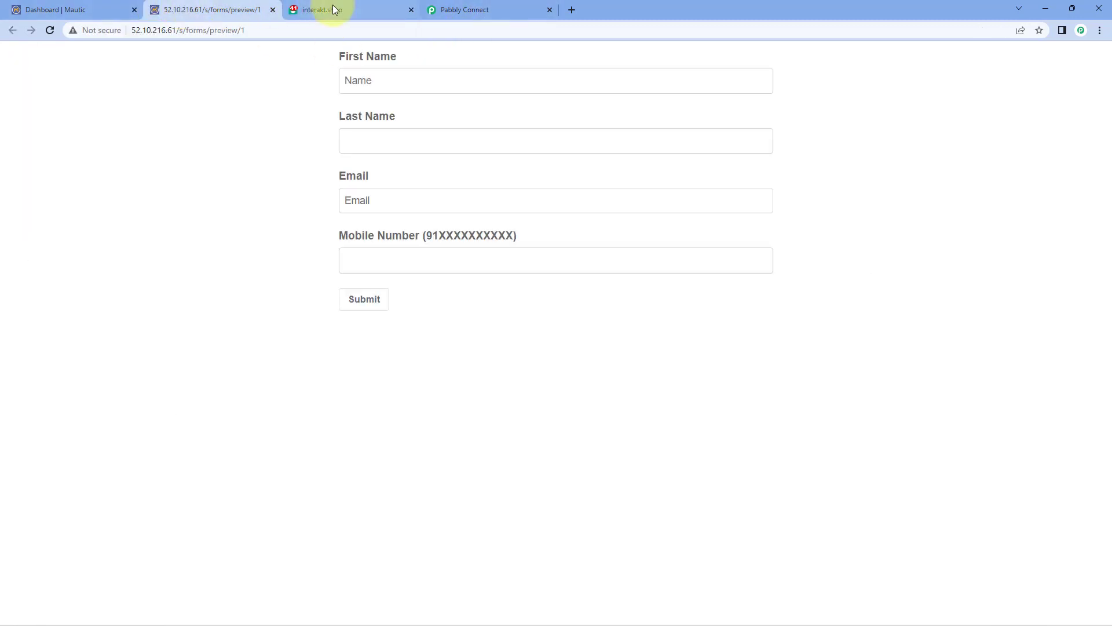
pyautogui.click(333, 9)
pyautogui.click(459, 11)
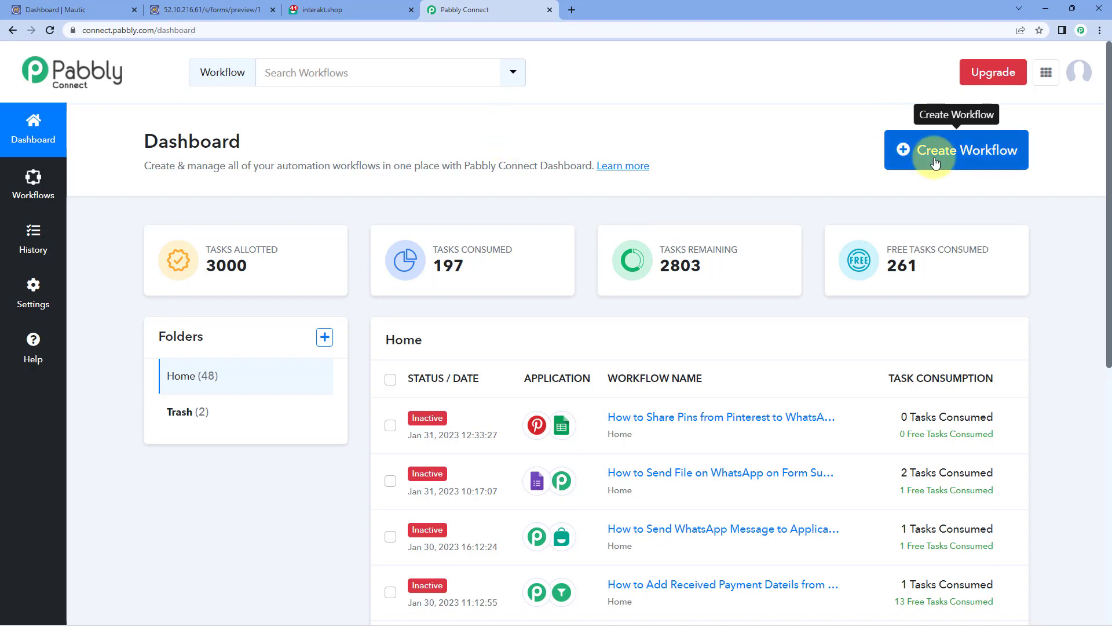
# Step: Create a workflow named 'Mautic to Interakt' and collapse its trigger step
pyautogui.click(904, 160)
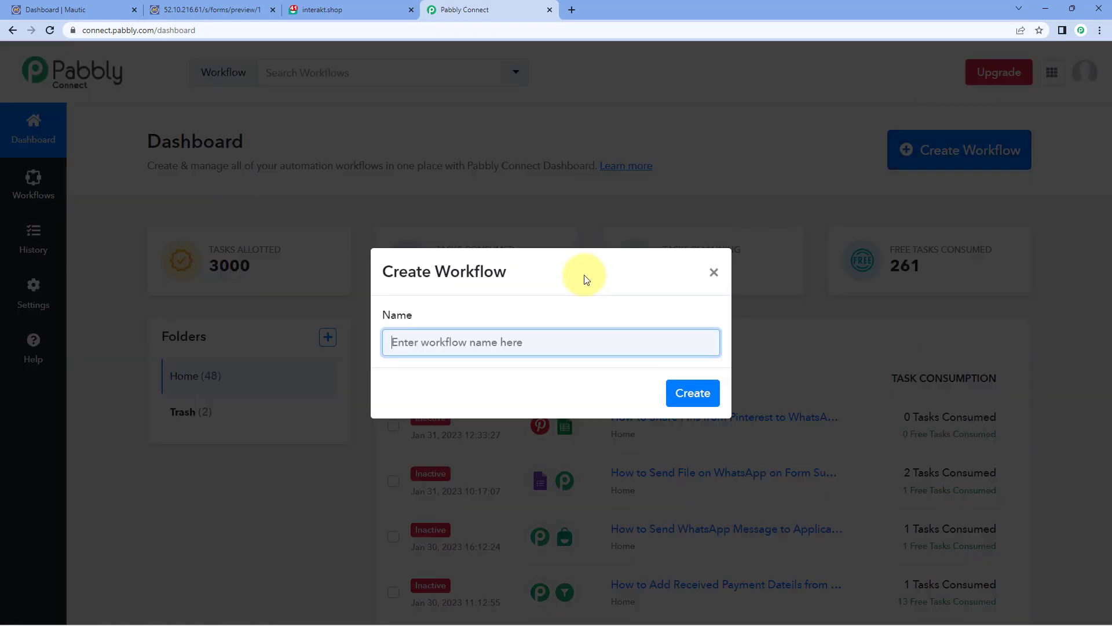
pyautogui.write('Mautic to Interakt')
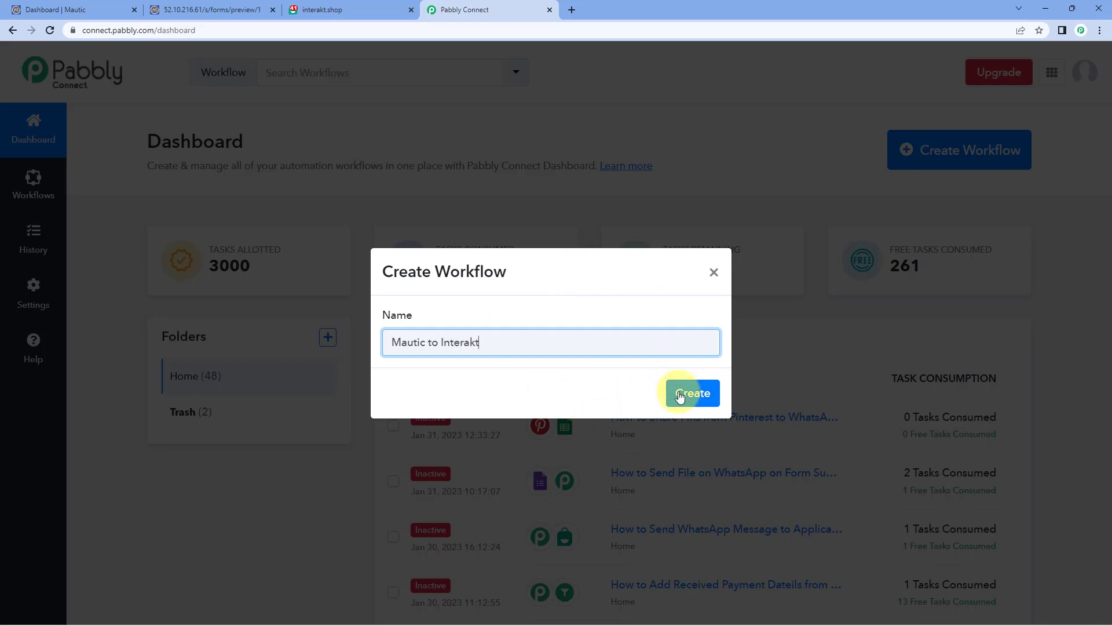
pyautogui.click(689, 394)
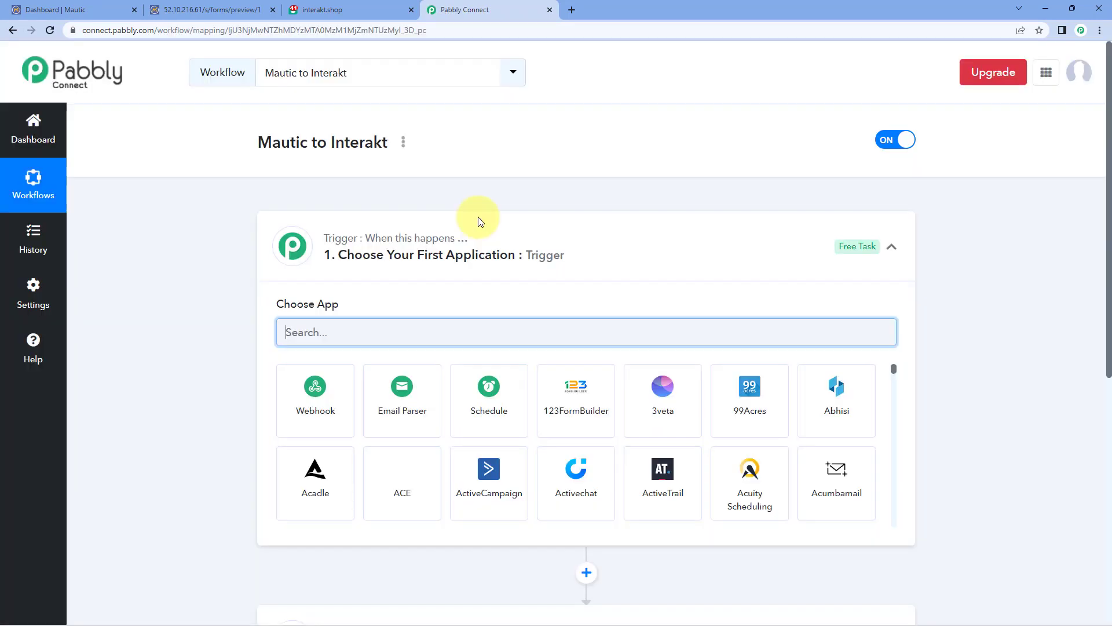
pyautogui.click(566, 235)
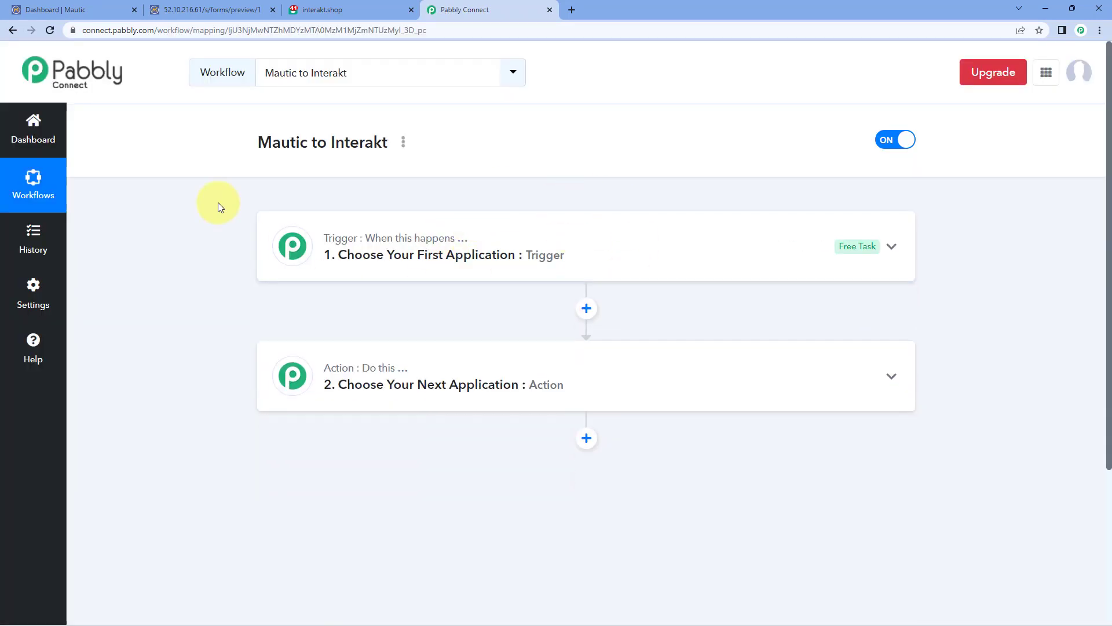
# Step: Expand the trigger step's Choose App grid, glancing at the Mautic dashboard, form preview and Interakt templates
pyautogui.scroll(-1, 218, 203)
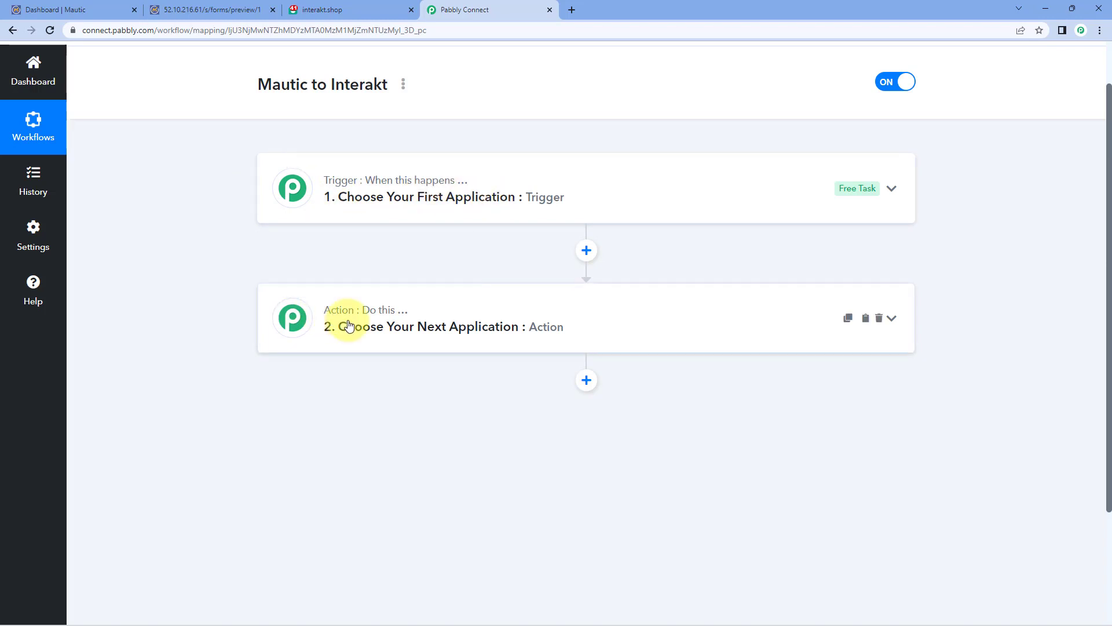
pyautogui.click(500, 183)
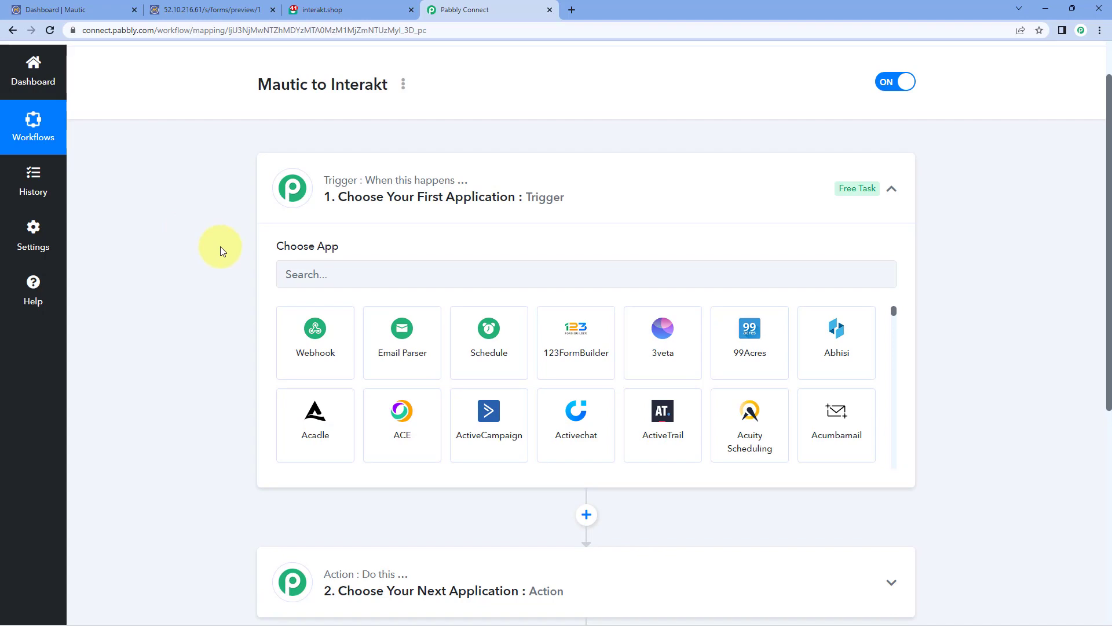
pyautogui.click(98, 9)
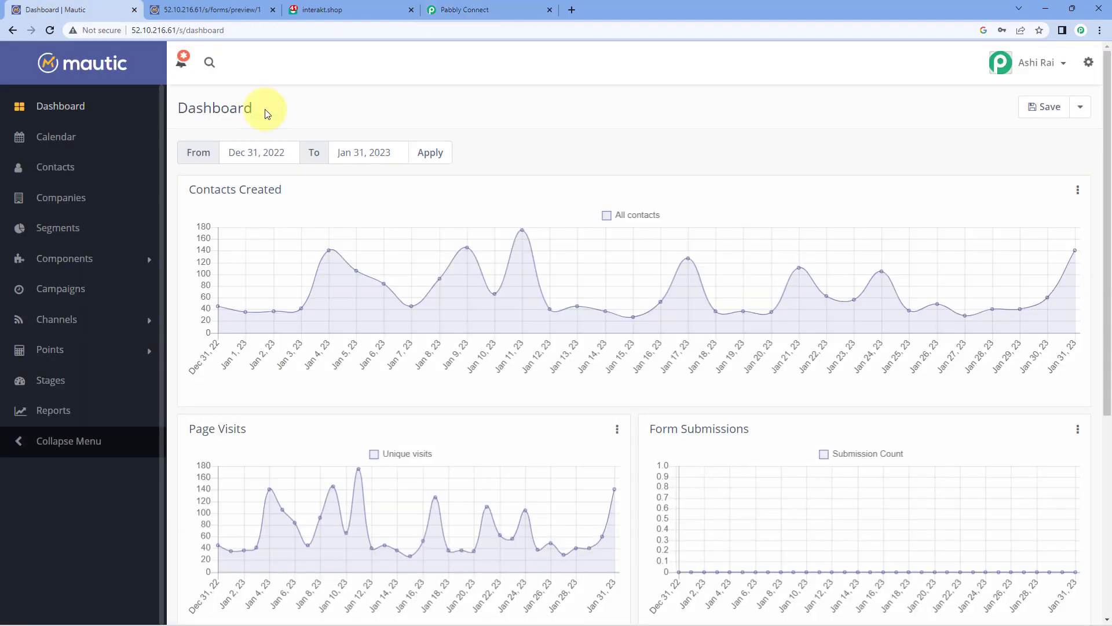
pyautogui.click(497, 9)
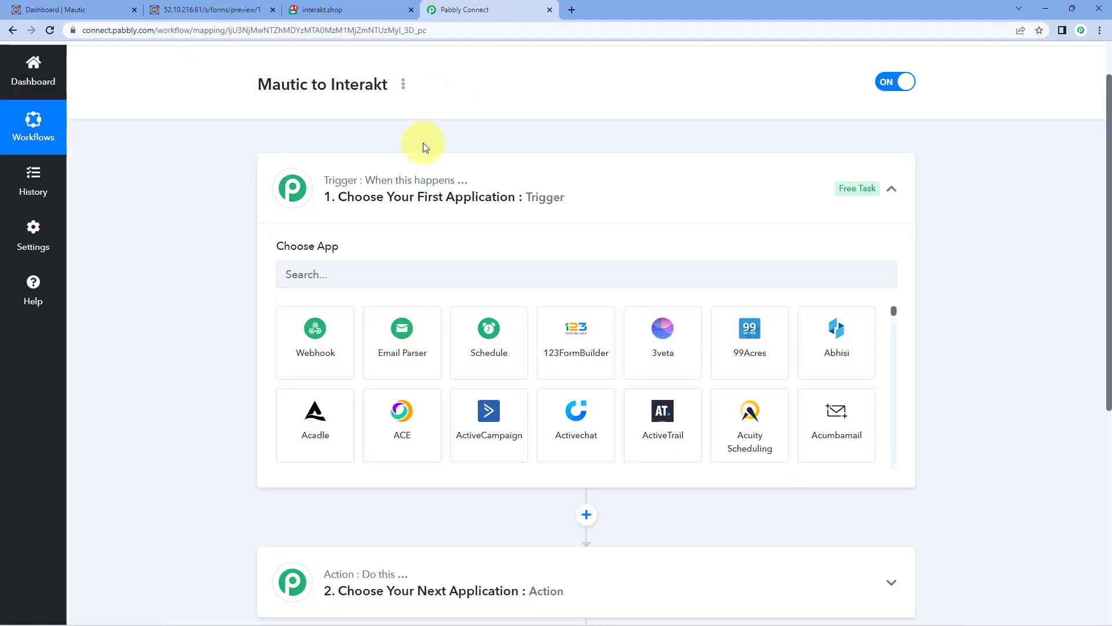
pyautogui.click(229, 9)
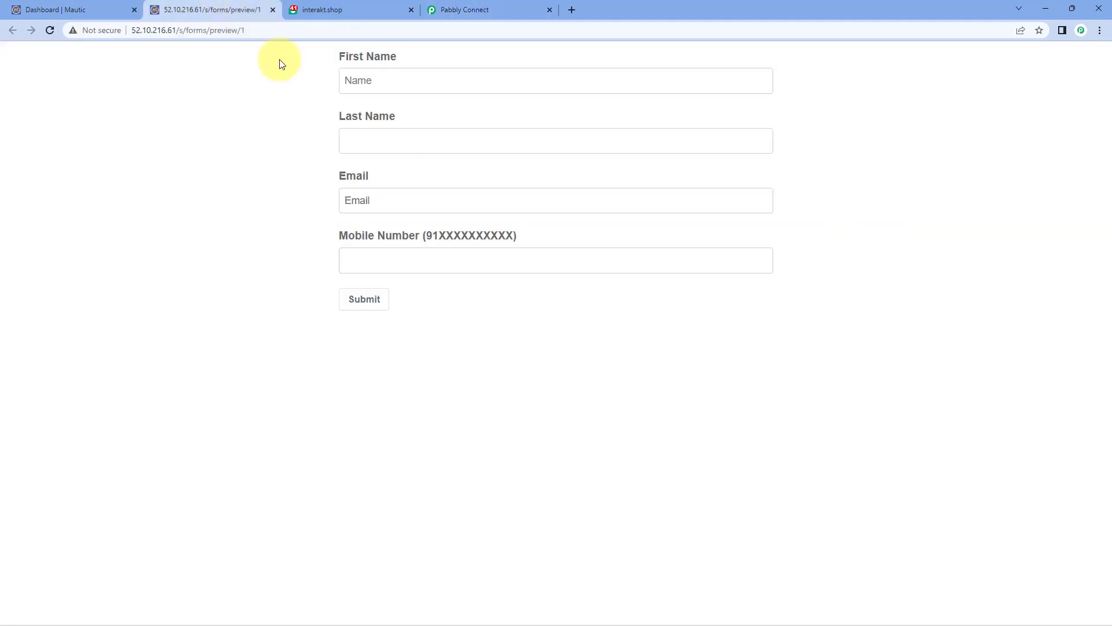
pyautogui.click(502, 10)
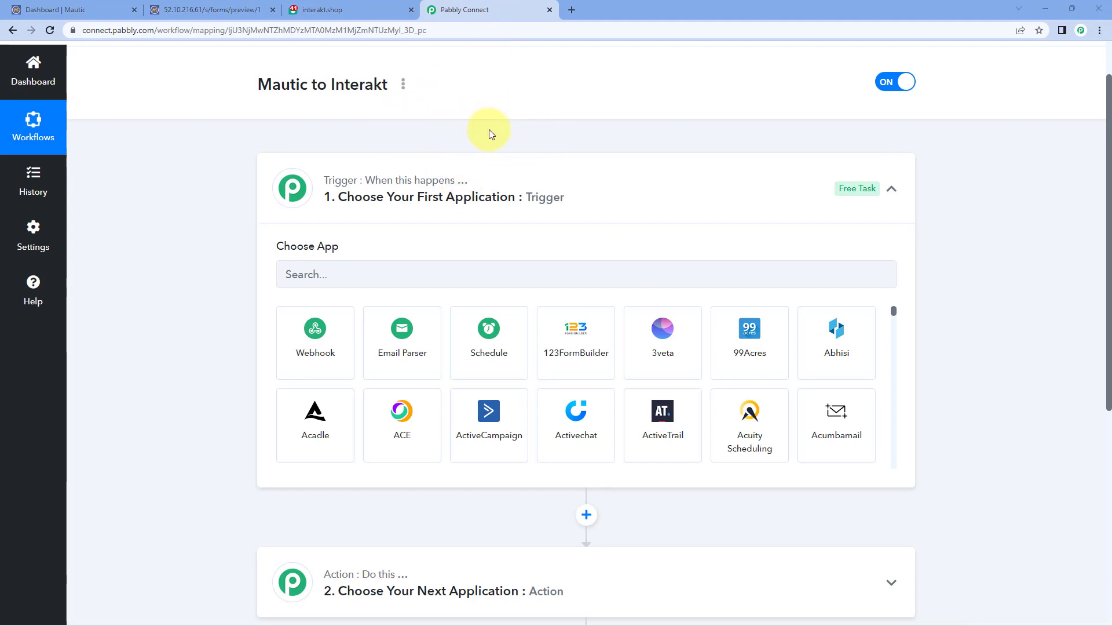
pyautogui.click(349, 9)
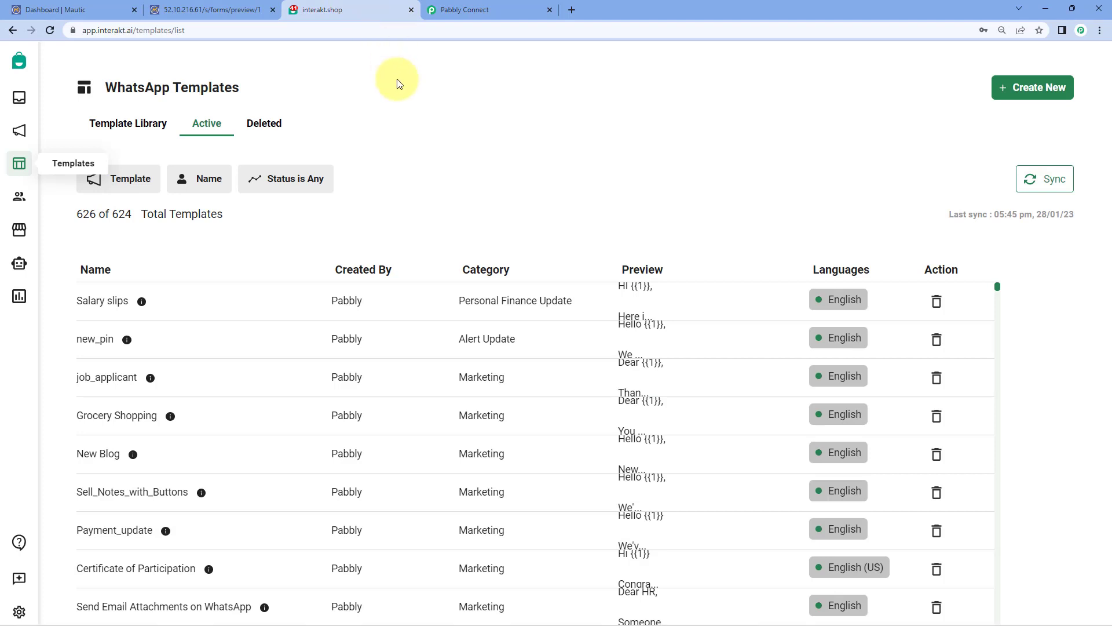
pyautogui.click(488, 11)
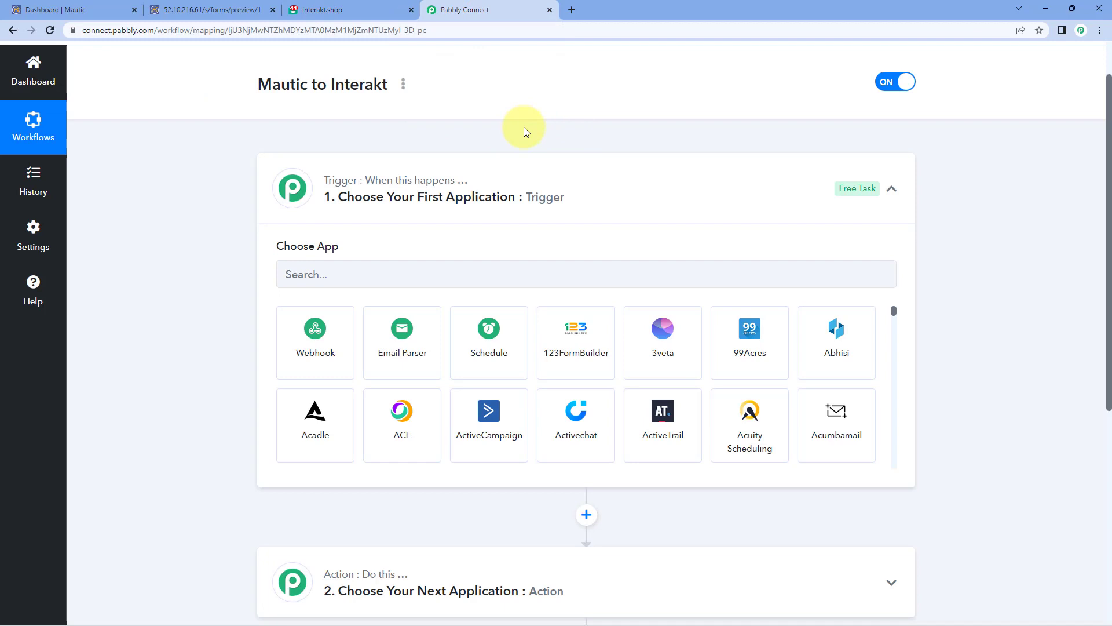
pyautogui.scroll(-1, 293, 193)
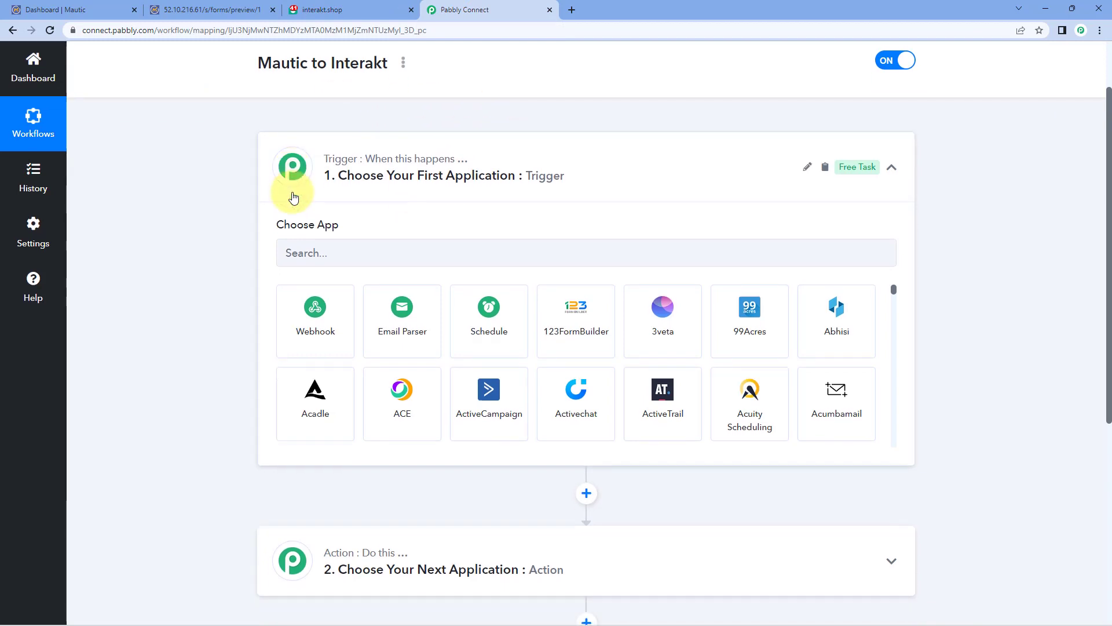
# Step: Set the trigger app to Mautic with the New Form Entry trigger event
pyautogui.click(331, 225)
pyautogui.write('Mautic')
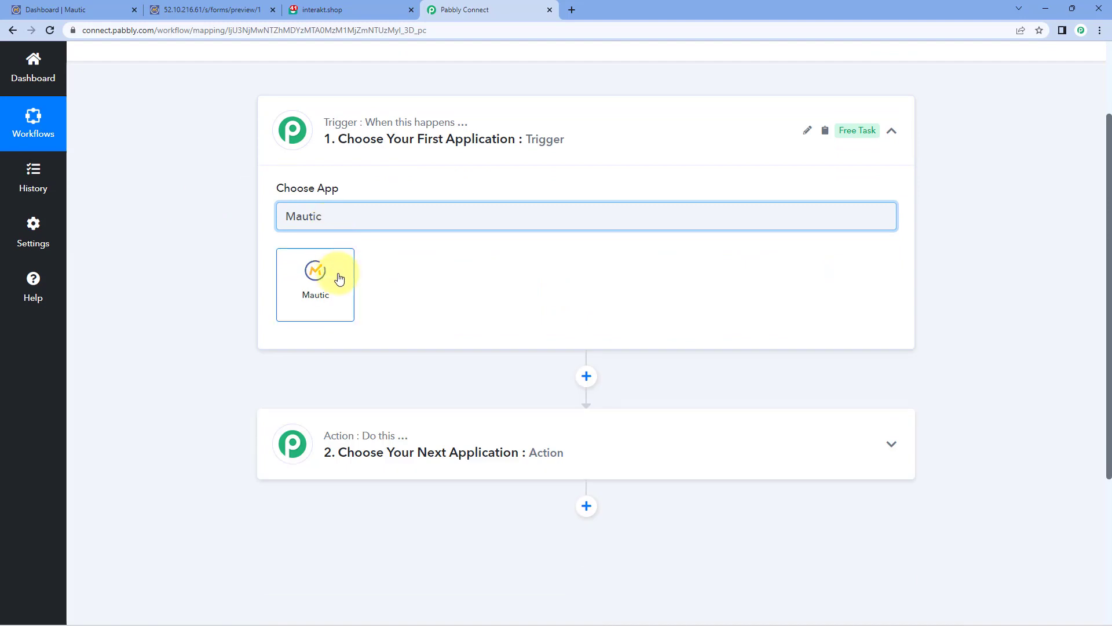
pyautogui.click(337, 277)
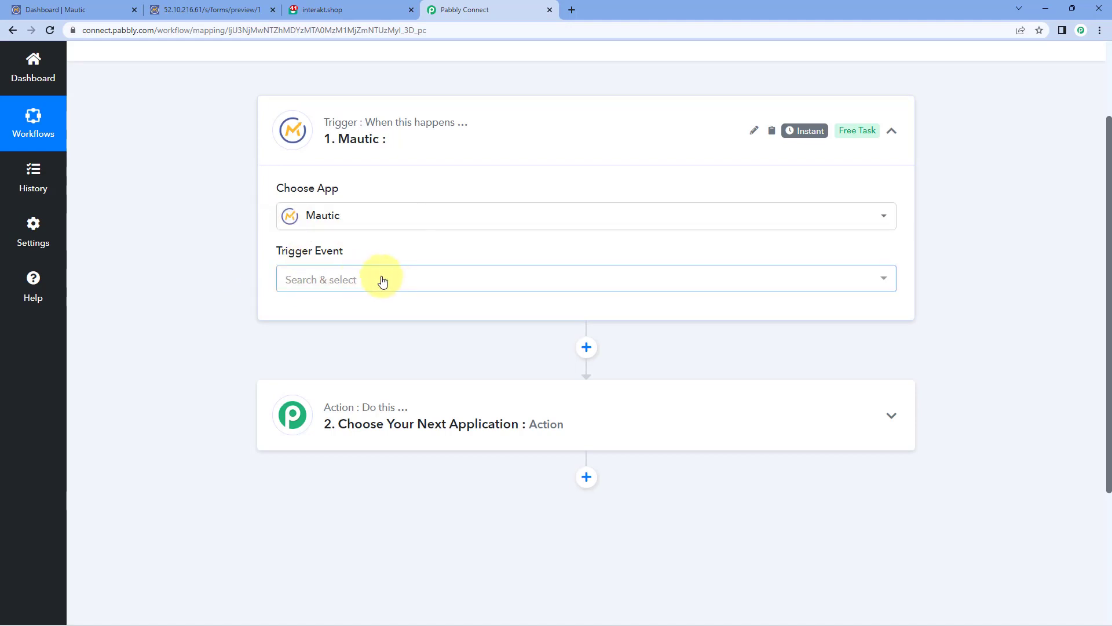
pyautogui.click(381, 281)
pyautogui.scroll(-2, 249, 272)
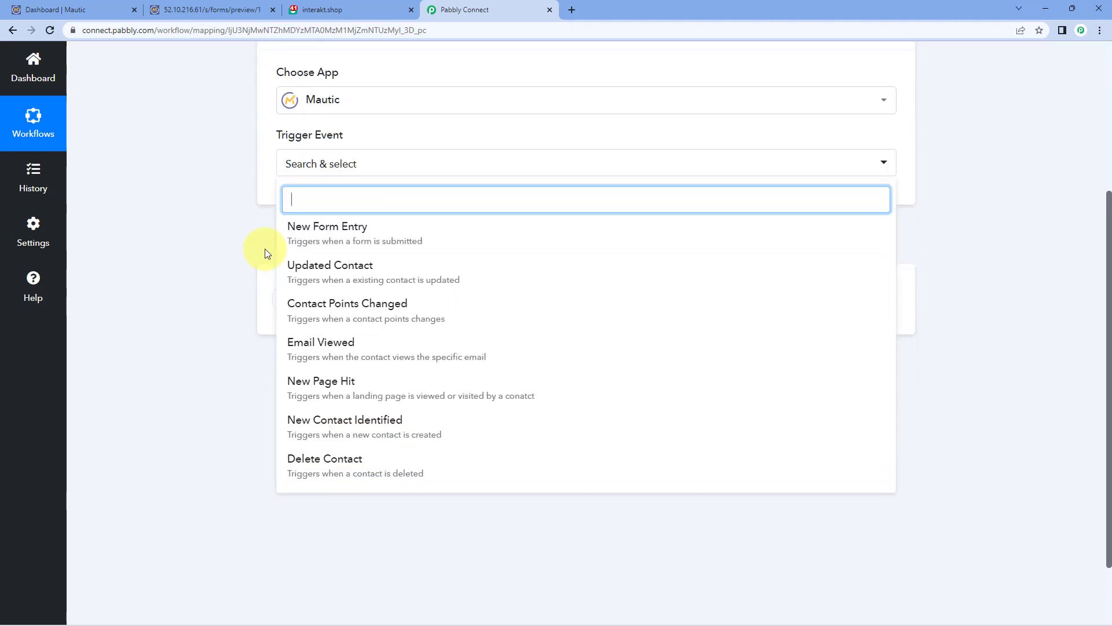
pyautogui.click(384, 233)
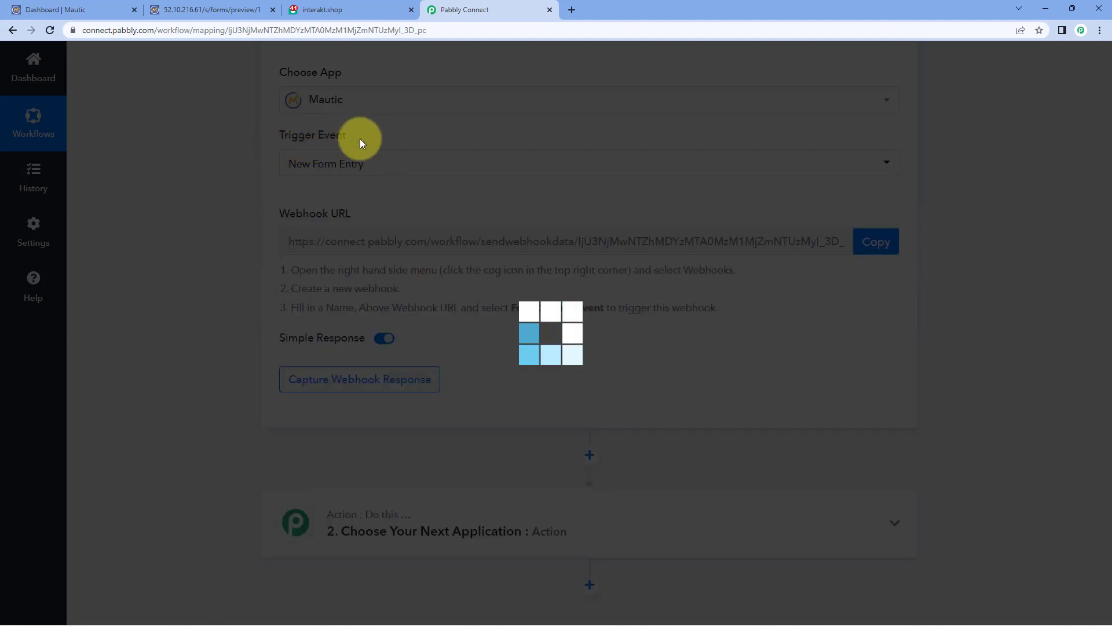
# Step: Copy the trigger's webhook URL and start capturing the webhook response
pyautogui.scroll(1, 377, 243)
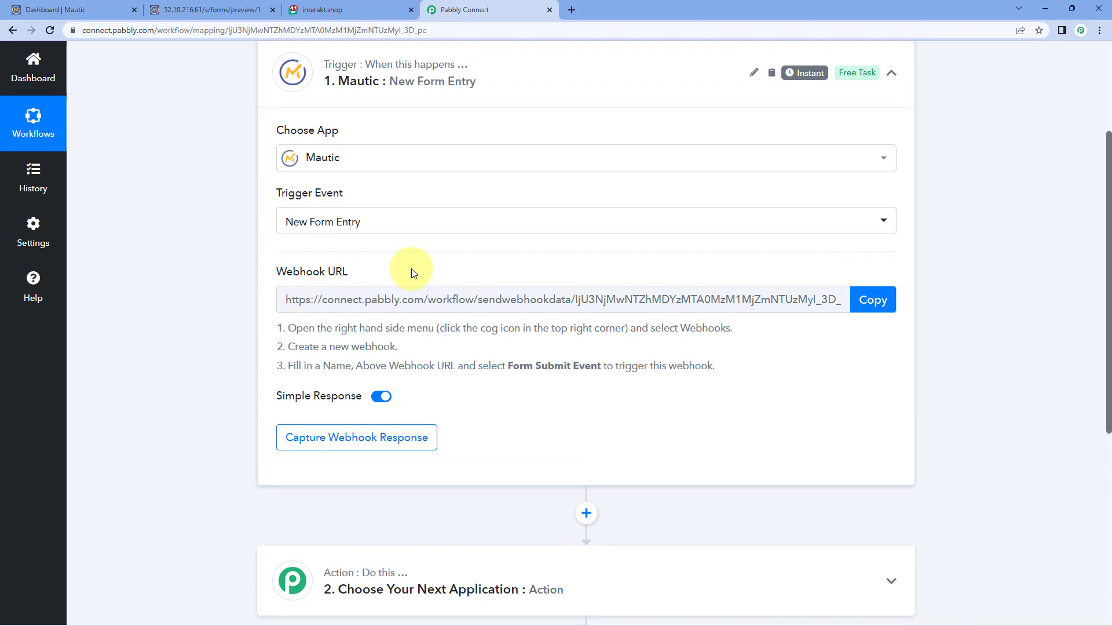
pyautogui.click(873, 299)
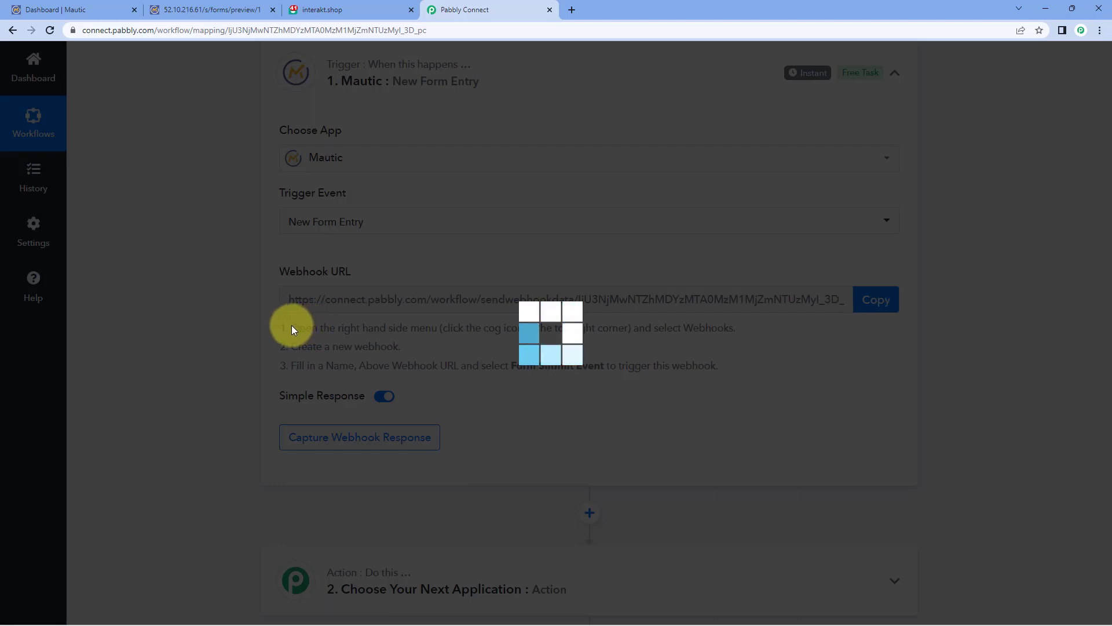
pyautogui.moveTo(356, 331); pyautogui.dragTo(725, 365)
pyautogui.click(720, 365)
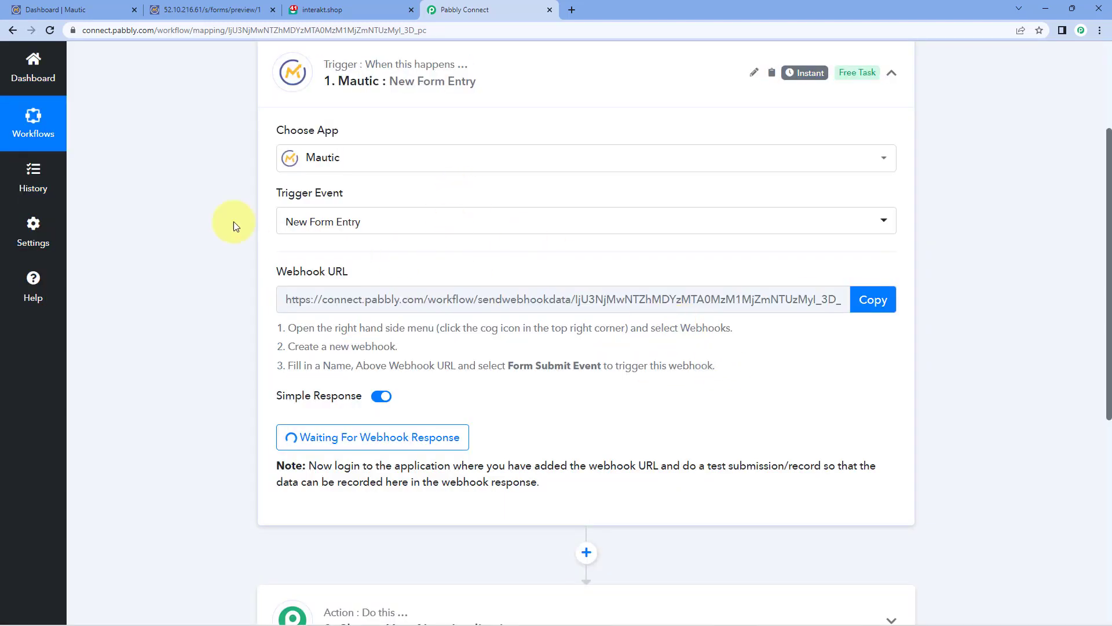
# Step: In Mautic Settings > Webhooks, start a new webhook named Pabbly
pyautogui.click(99, 7)
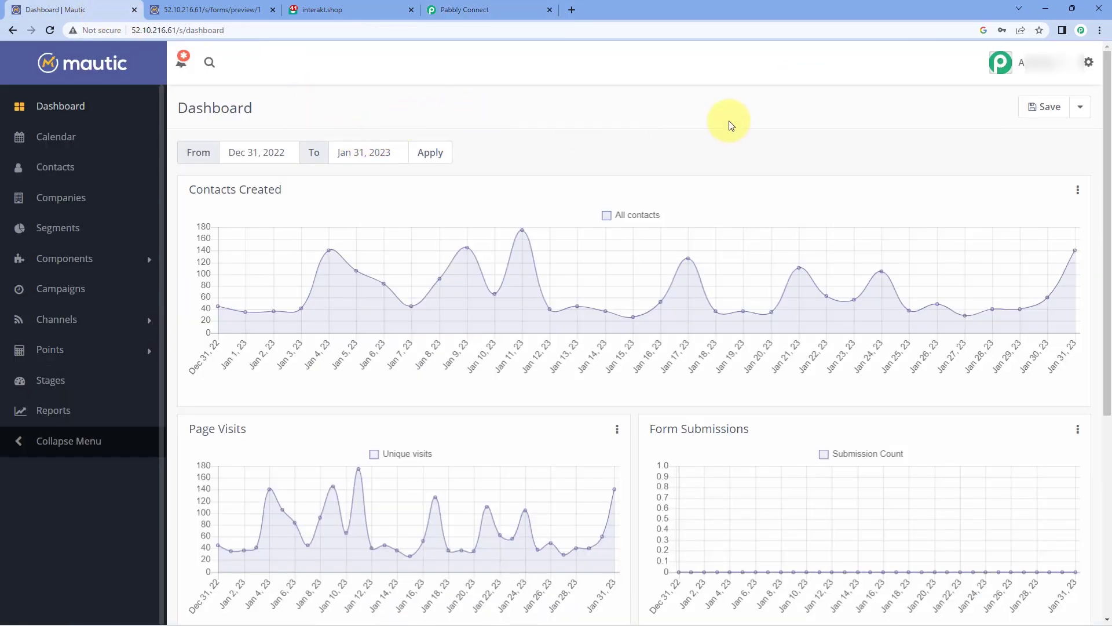
pyautogui.click(1090, 64)
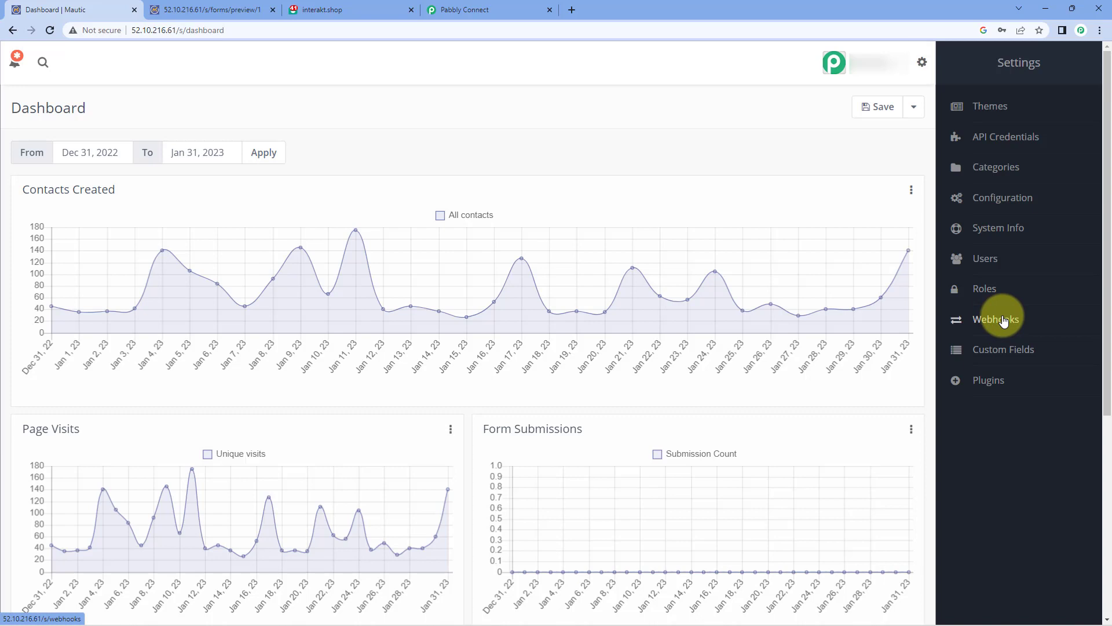
pyautogui.click(1004, 320)
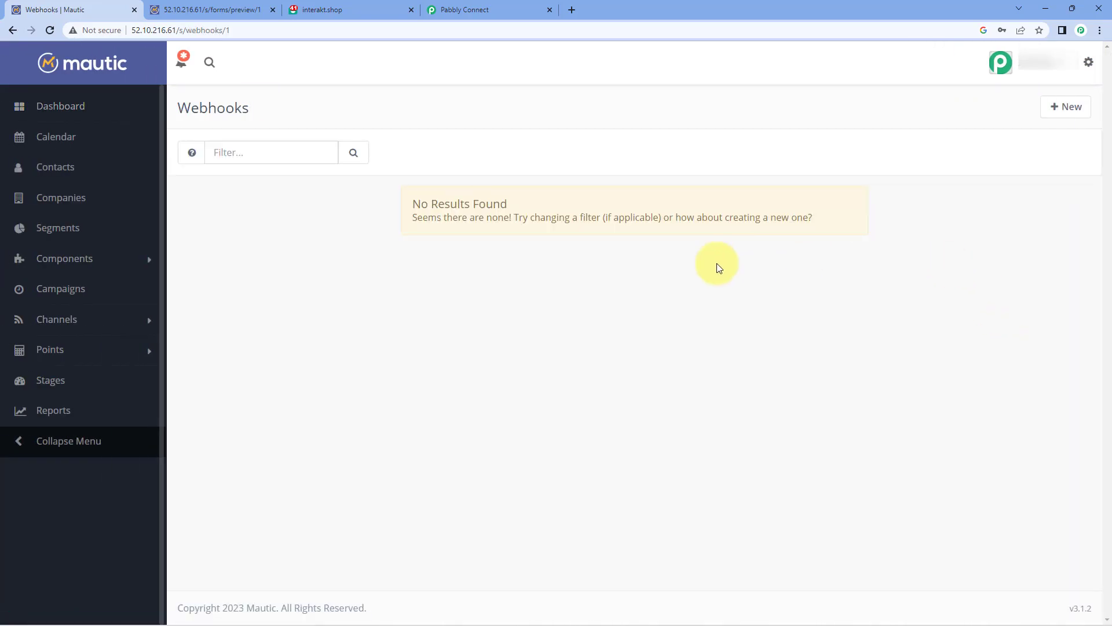
pyautogui.click(1064, 112)
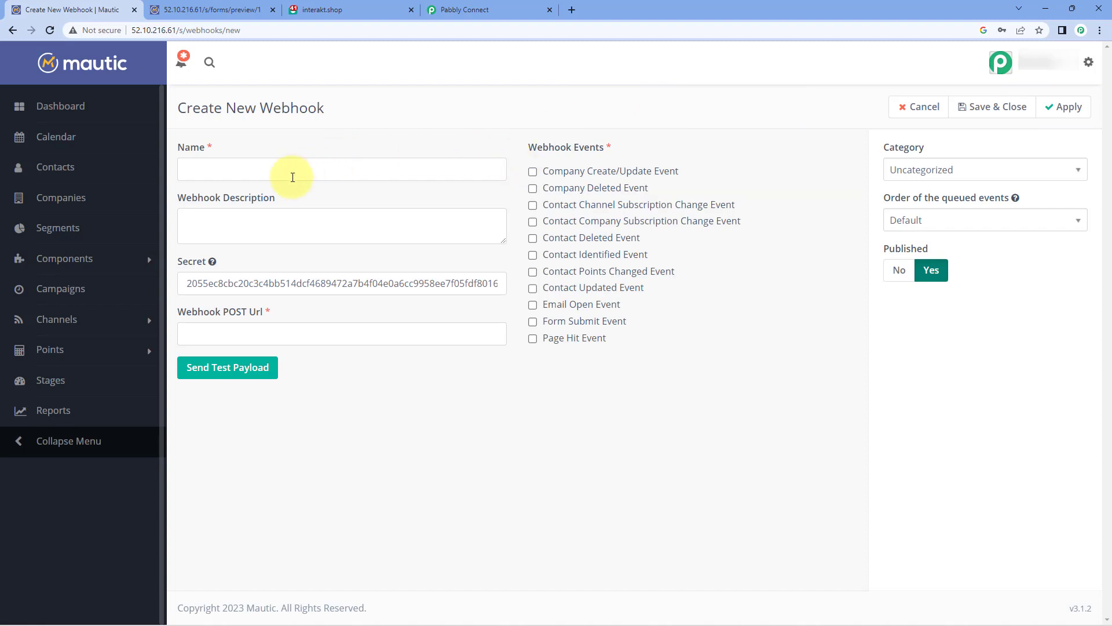
pyautogui.click(266, 175)
pyautogui.write('Pab')
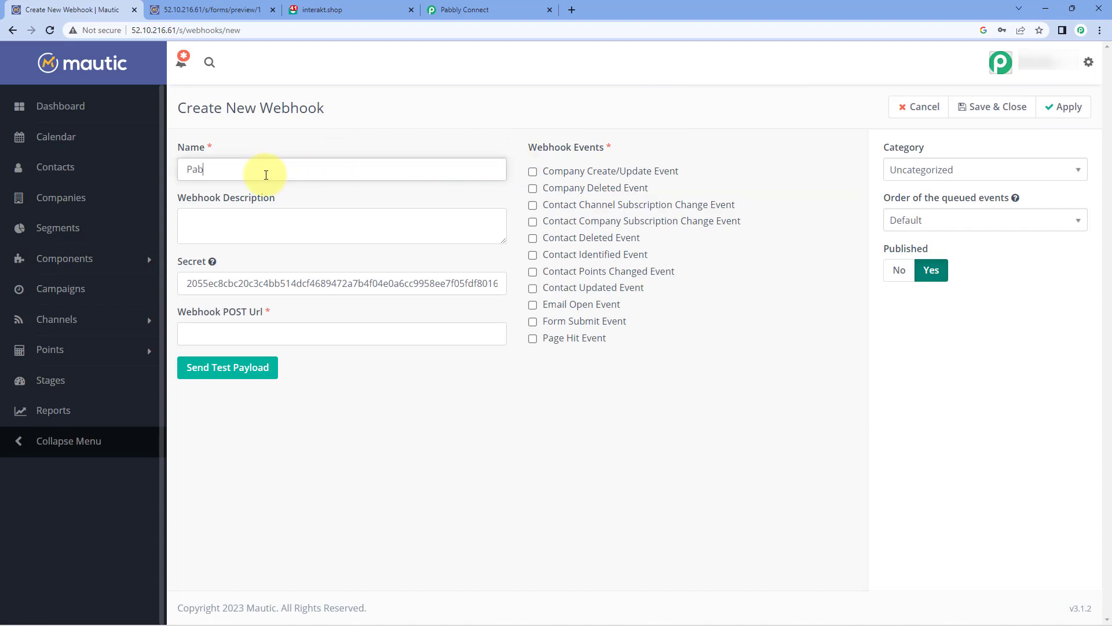
pyautogui.write('bly')
# Step: Paste the Pabbly URL as the Webhook POST Url, enable Form Submit Event, apply, and save
pyautogui.click(213, 329)
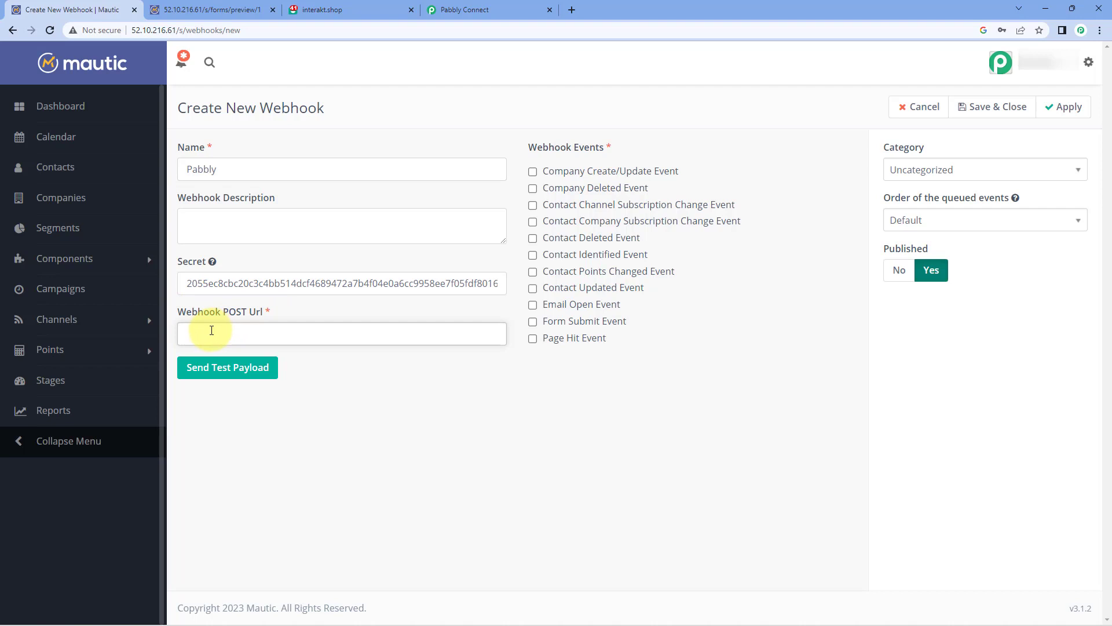
pyautogui.rightClick(211, 331)
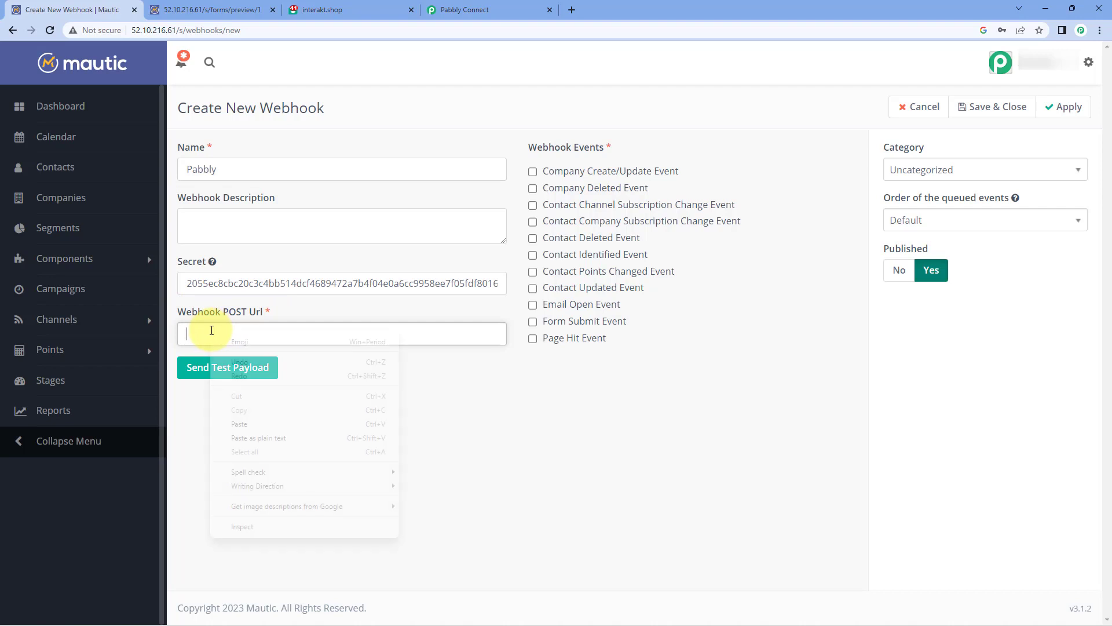
pyautogui.click(259, 422)
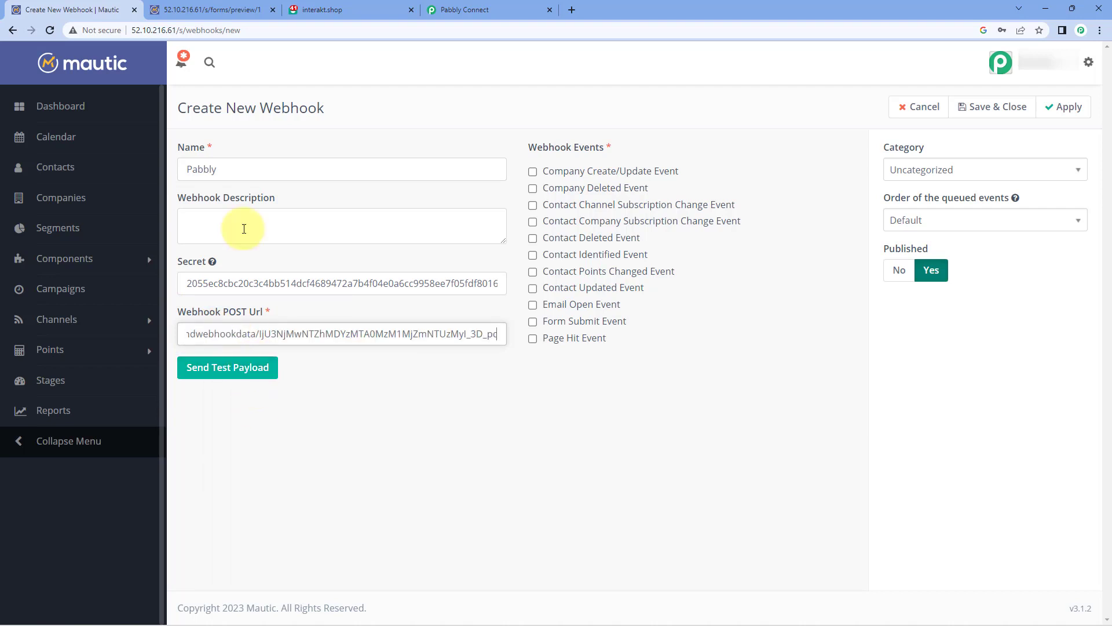
pyautogui.click(447, 10)
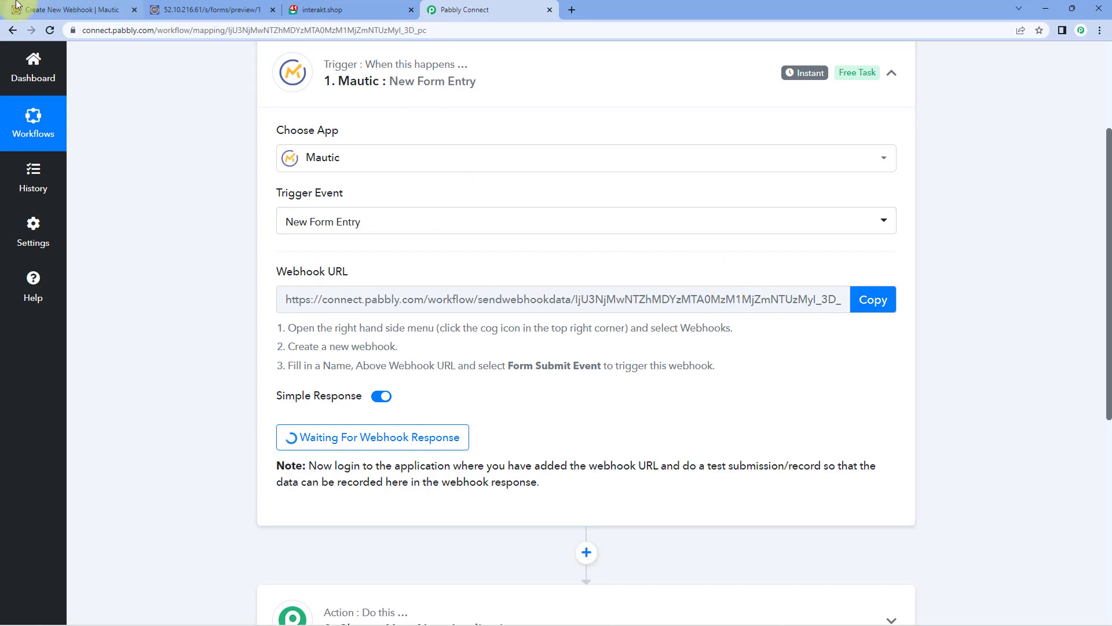
pyautogui.click(63, 10)
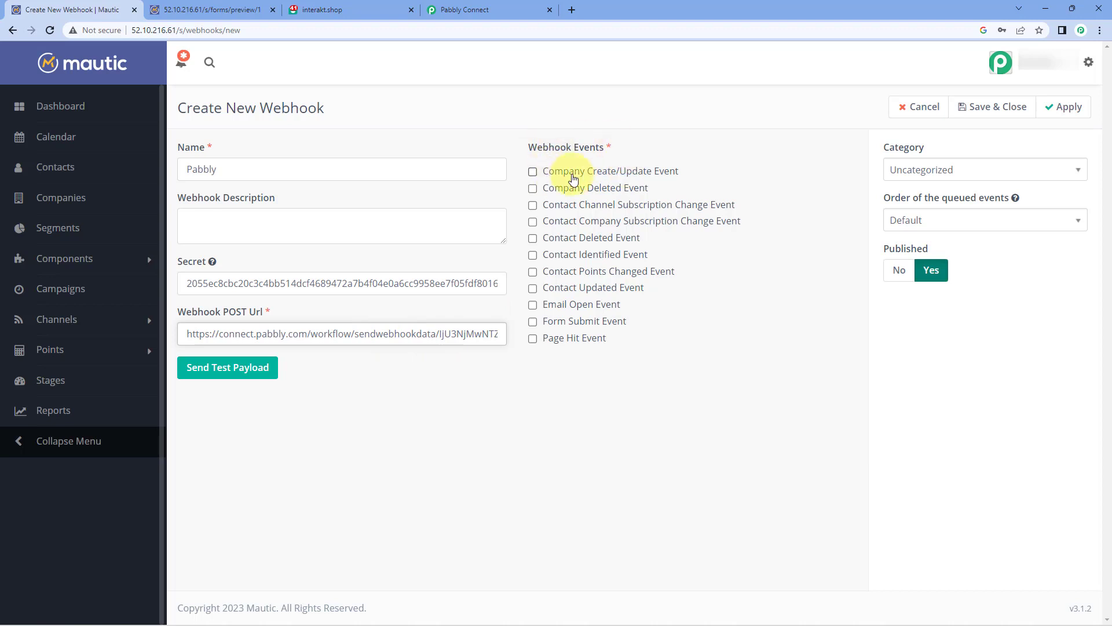
pyautogui.click(533, 322)
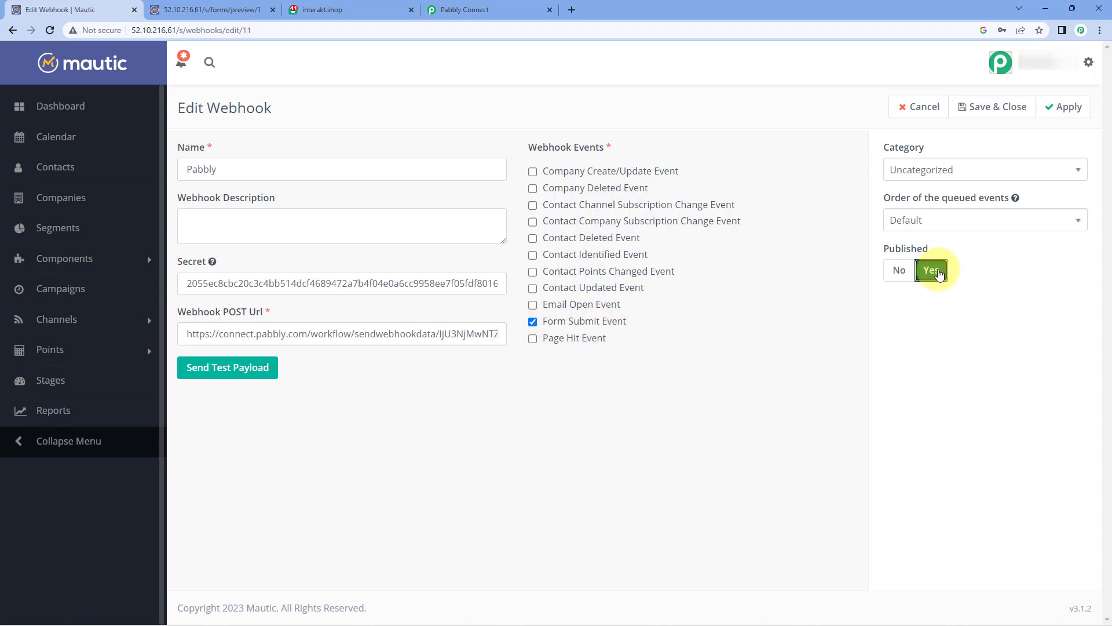
pyautogui.click(1065, 115)
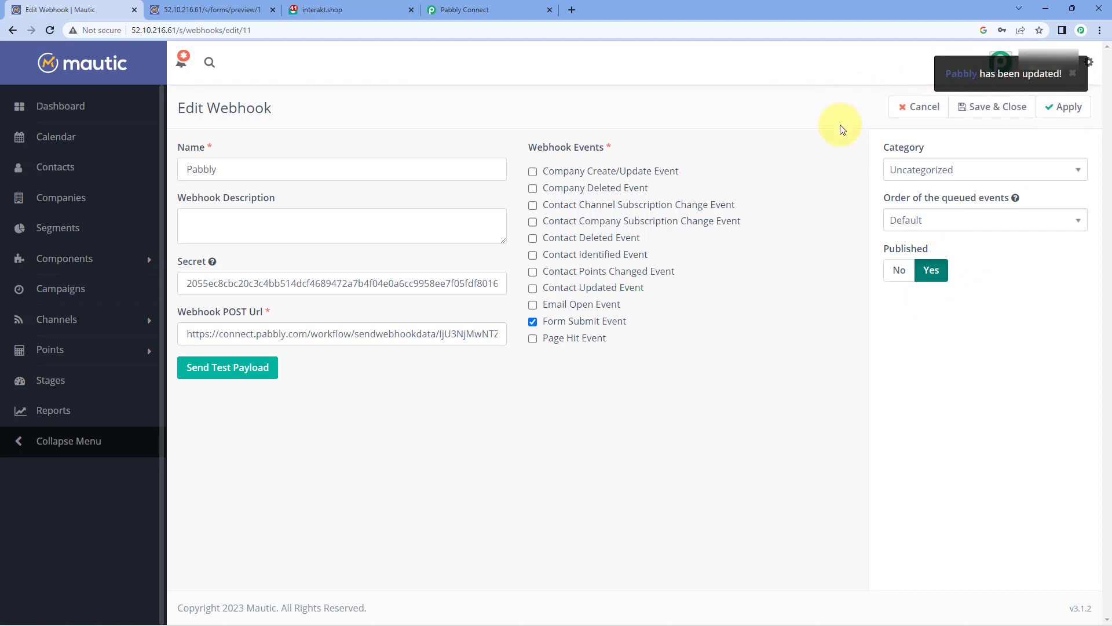
pyautogui.click(983, 113)
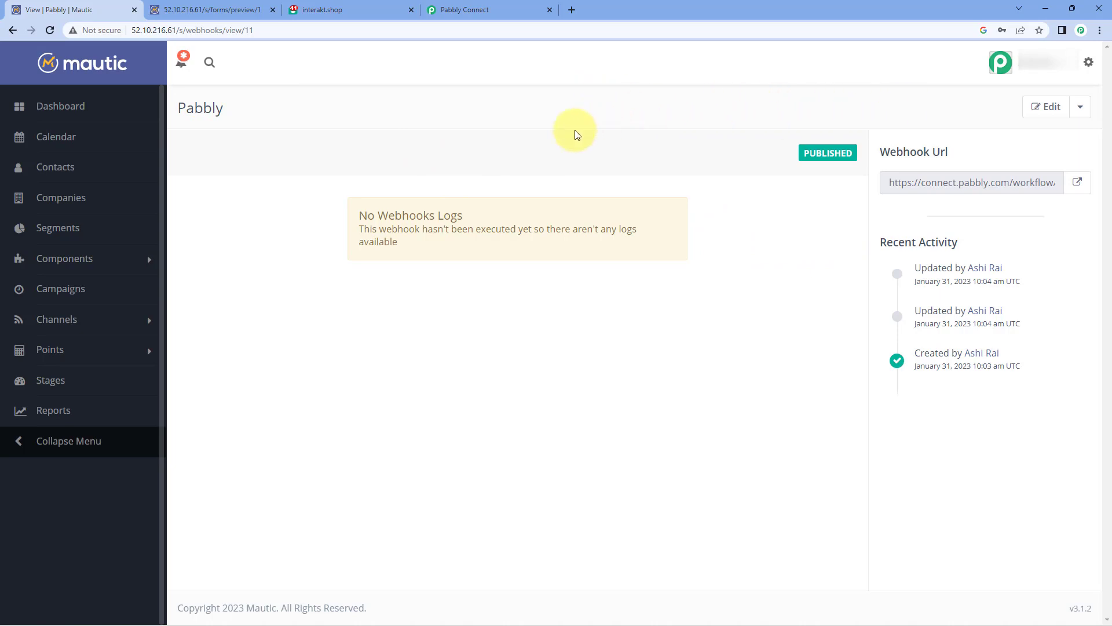
# Step: Fill the Mautic form preview with a sample first name, last name, e-mail and mobile number, then submit
pyautogui.click(495, 7)
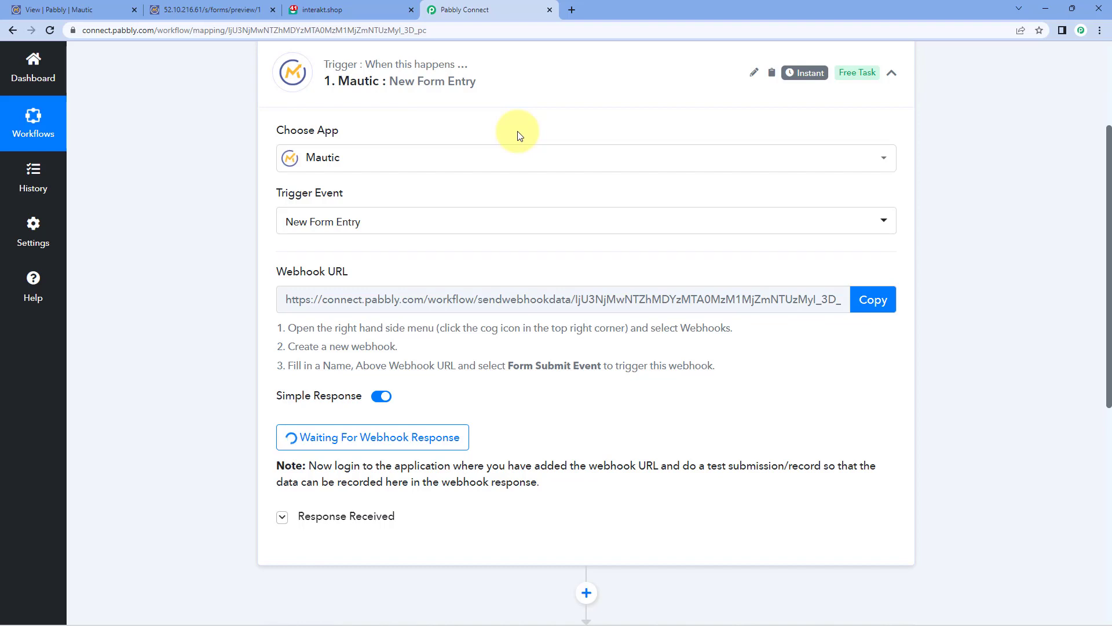
pyautogui.click(231, 9)
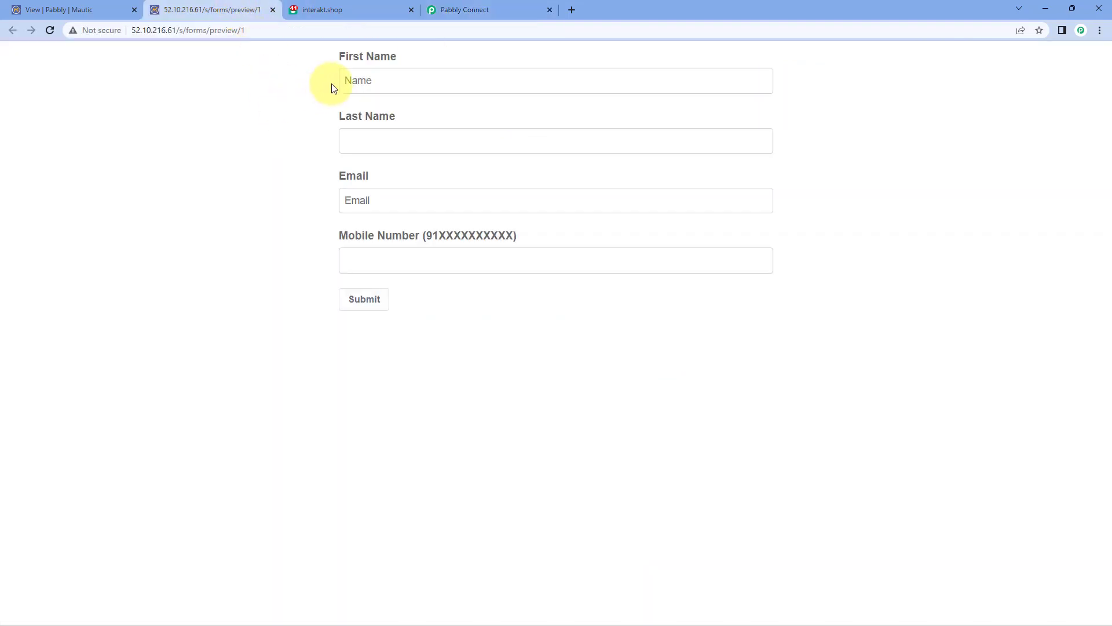
pyautogui.click(359, 80)
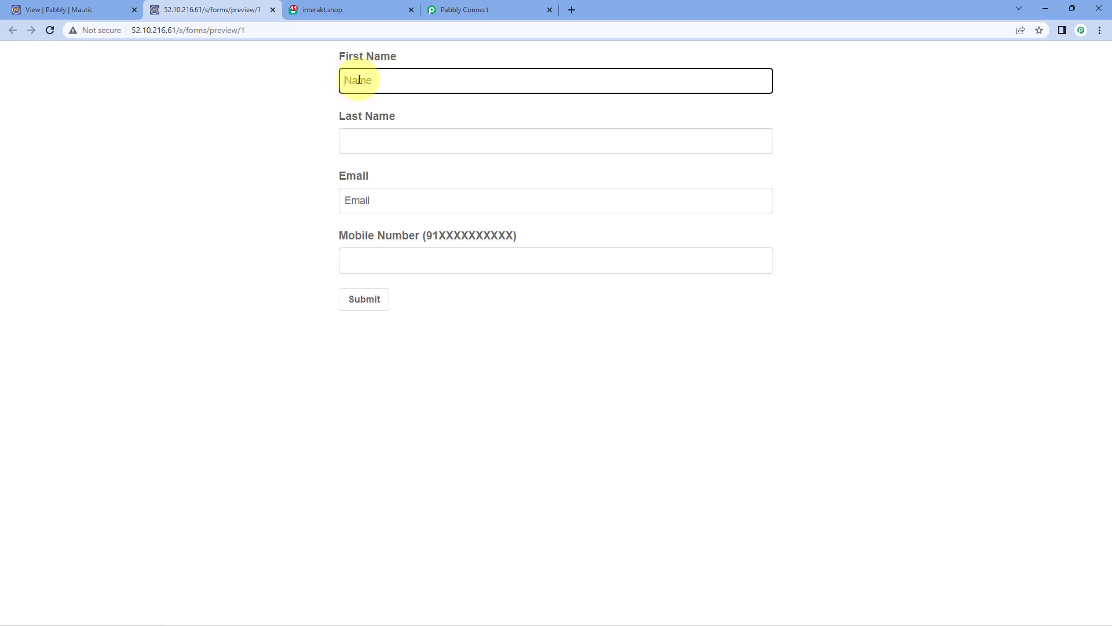
pyautogui.write('Demo')
pyautogui.press('Tab')
pyautogui.write('User')
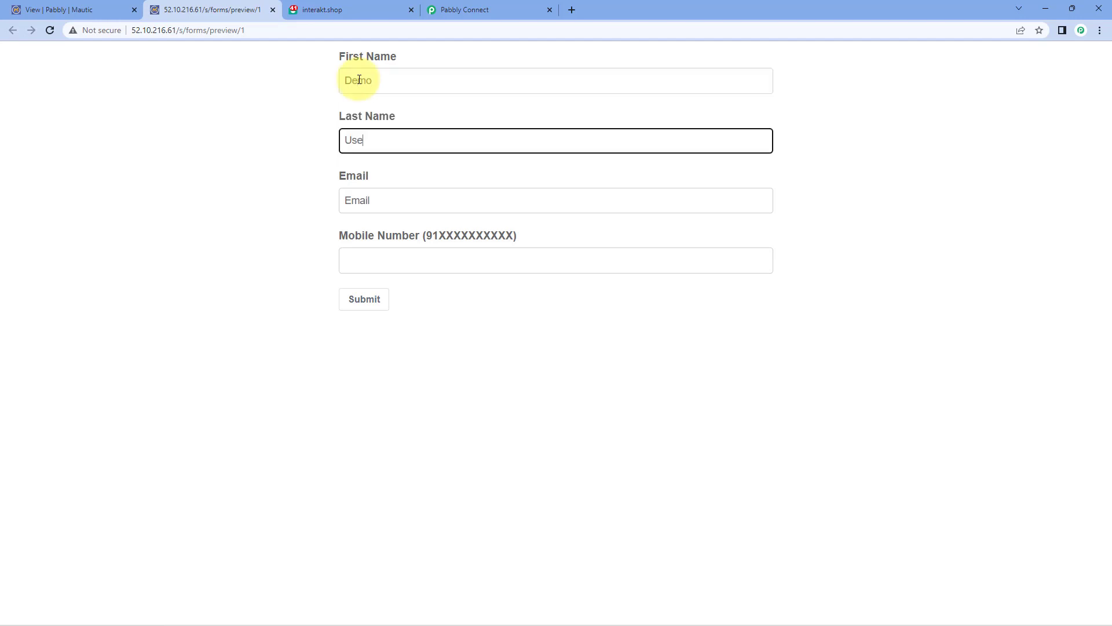
pyautogui.press('Tab')
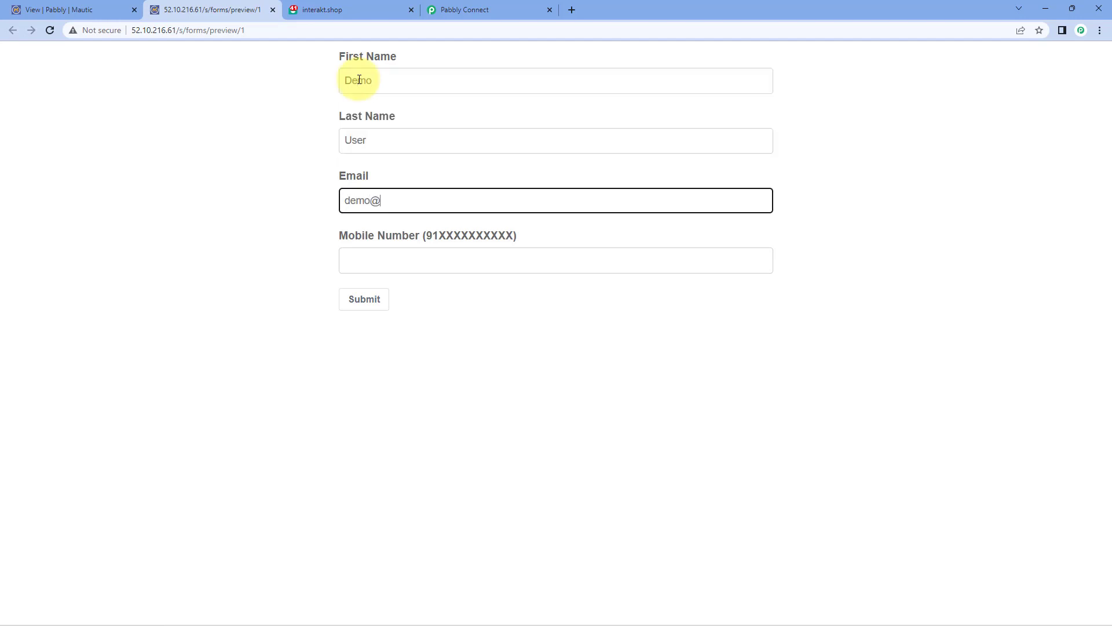
pyautogui.press('Tab')
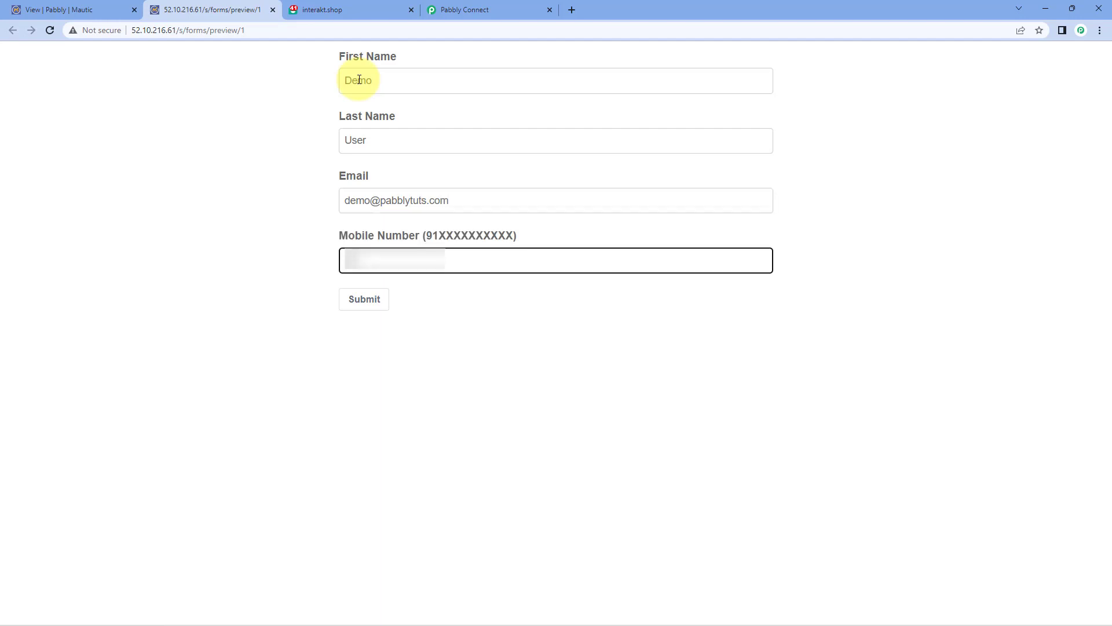
pyautogui.write('987654')
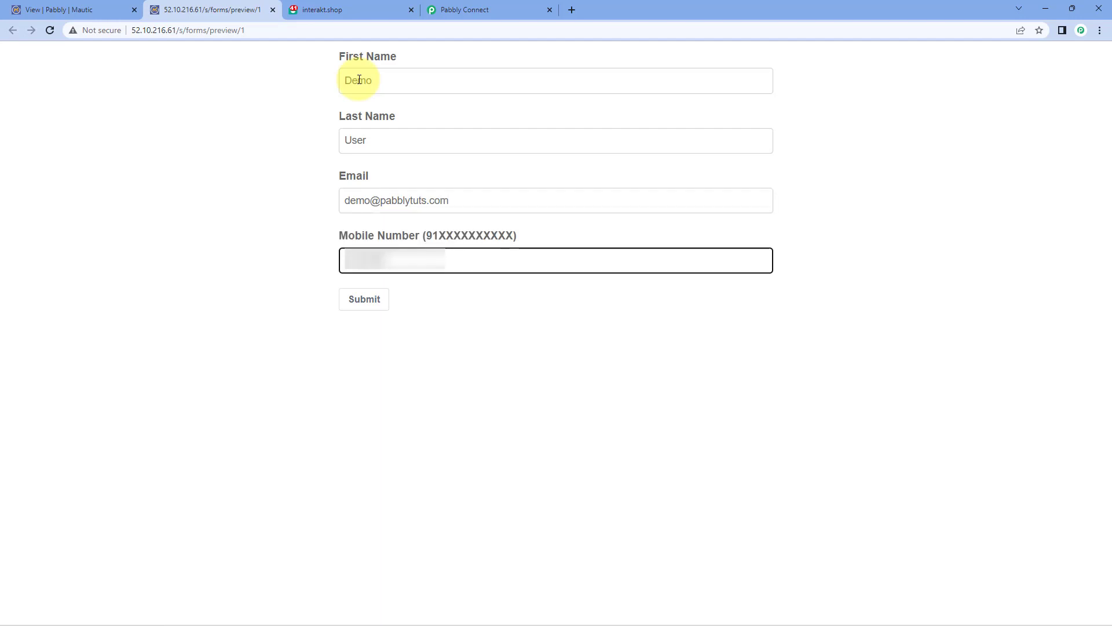
pyautogui.write('321')
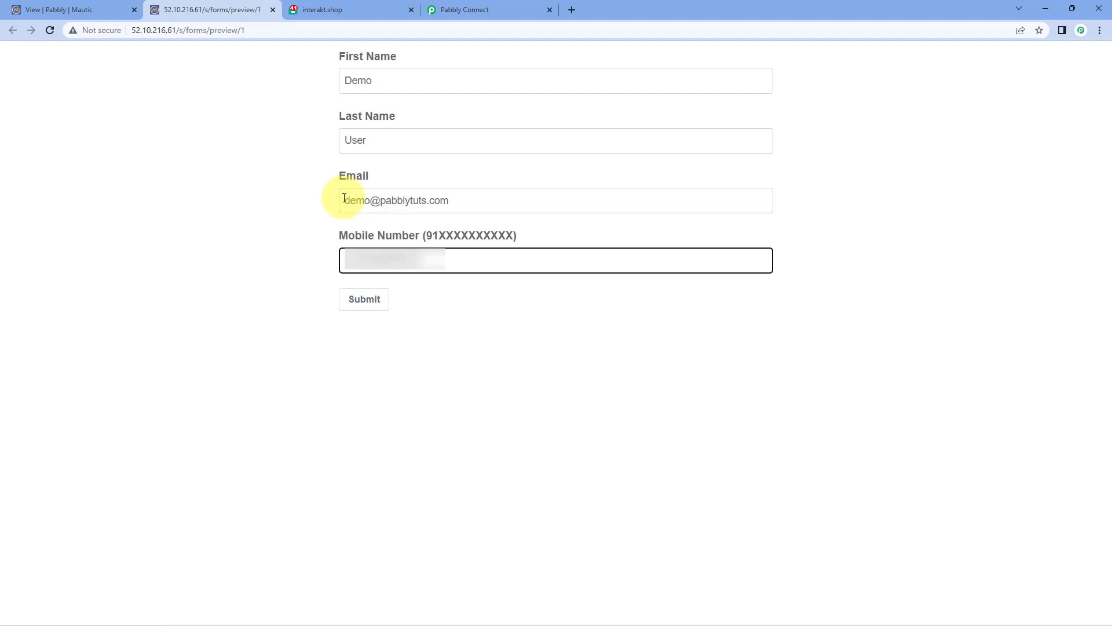
pyautogui.click(371, 299)
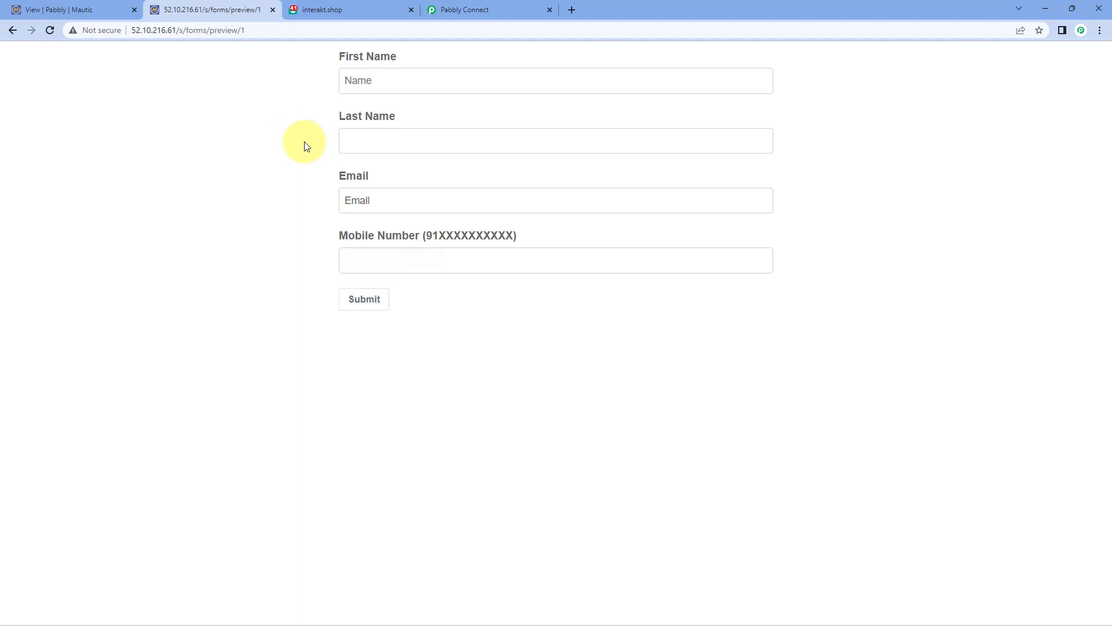
# Step: Review the Response Received data: captured mobile number, first and last names, and e-mail
pyautogui.click(506, 10)
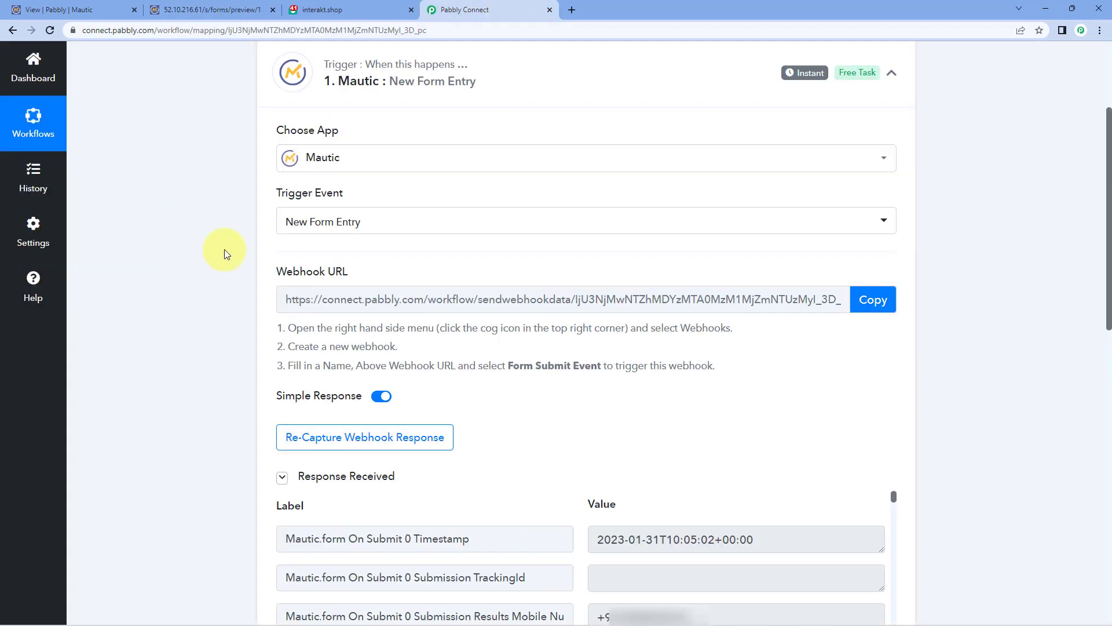
pyautogui.scroll(-6, 224, 253)
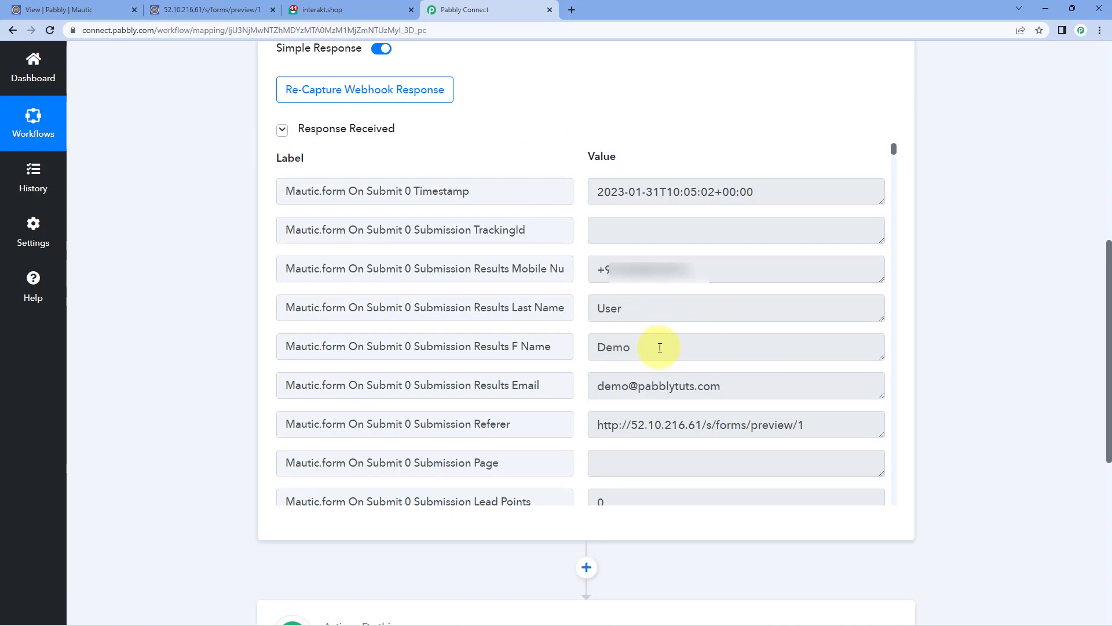
pyautogui.moveTo(704, 272); pyautogui.dragTo(576, 272)
pyautogui.click(579, 257)
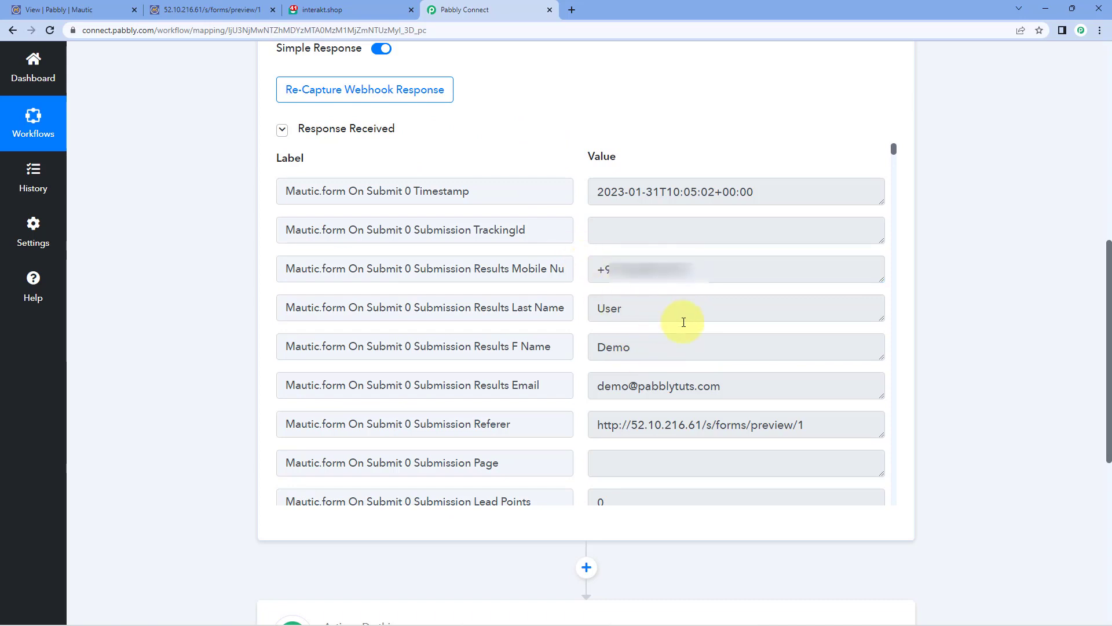
pyautogui.moveTo(666, 342); pyautogui.dragTo(586, 317)
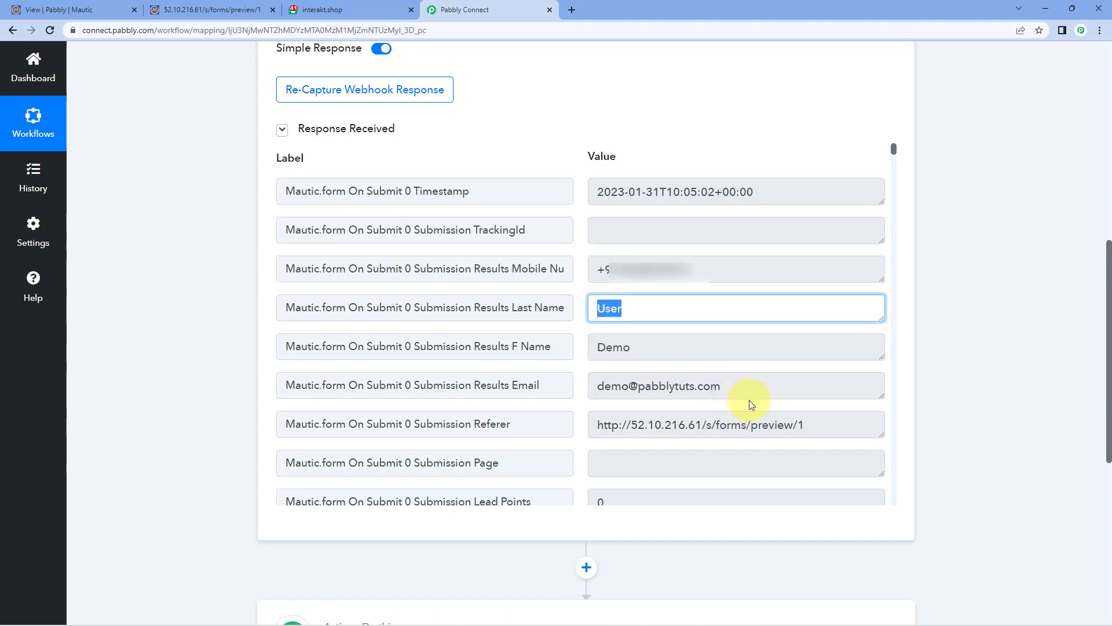
pyautogui.moveTo(725, 386); pyautogui.dragTo(575, 340)
pyautogui.click(582, 335)
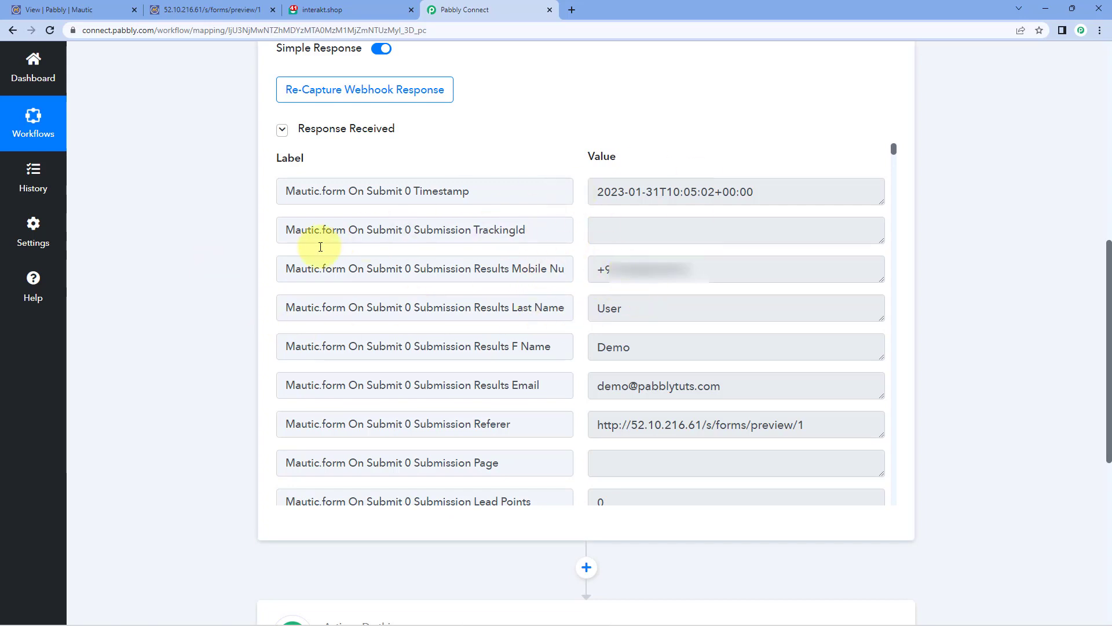
pyautogui.scroll(-7, 217, 284)
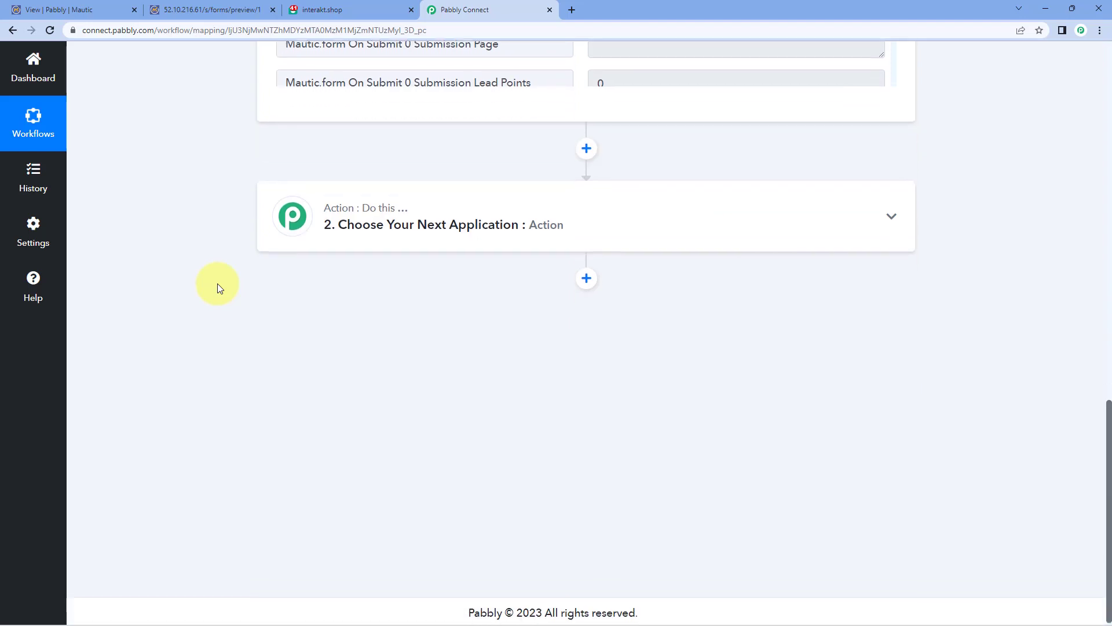
# Step: Set the action step to Interakt with the Send WhatsApp Template Message event
pyautogui.click(447, 207)
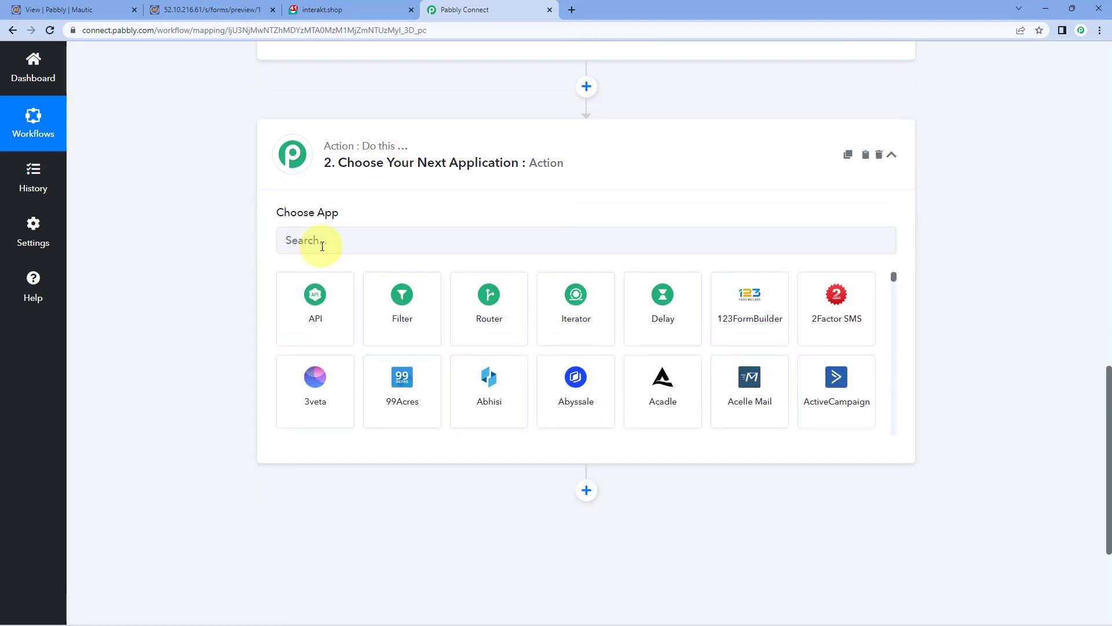
pyautogui.click(323, 242)
pyautogui.write('Interakt')
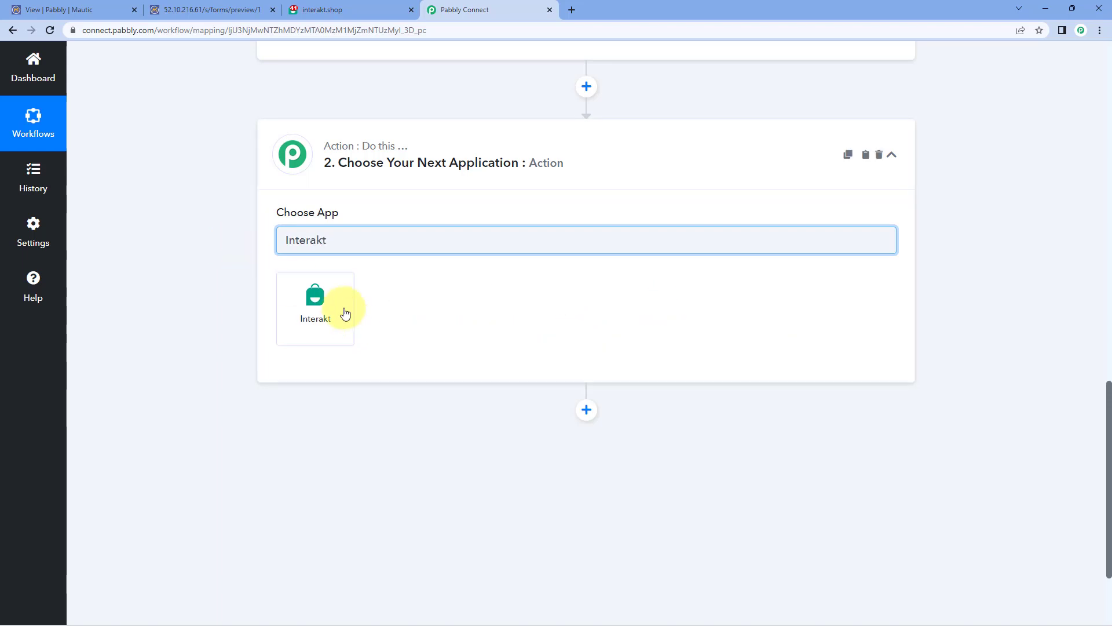
pyautogui.click(331, 294)
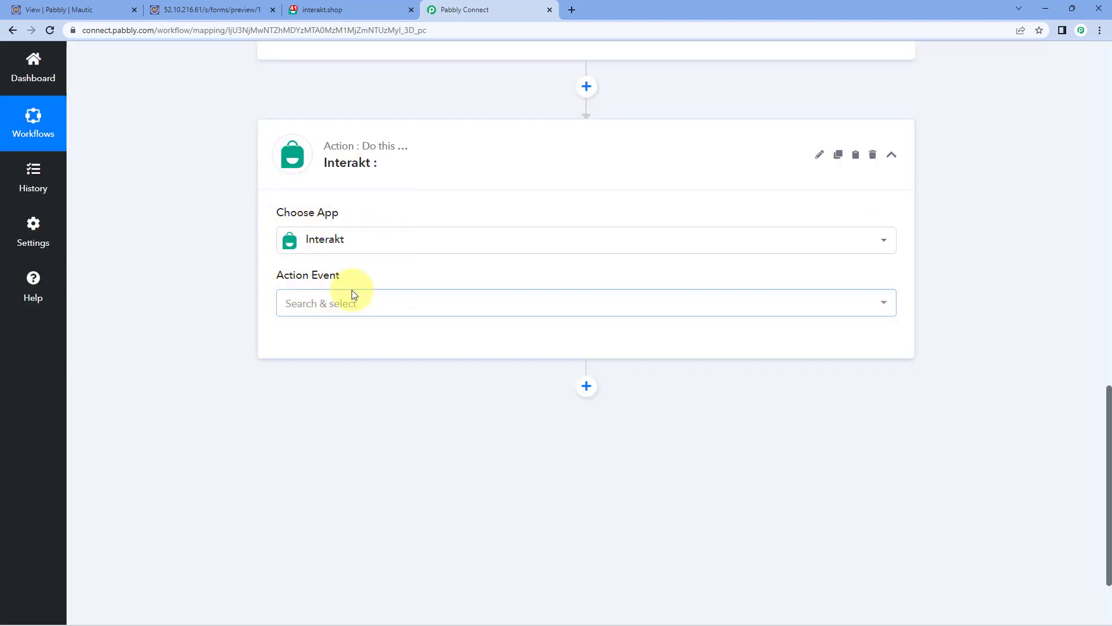
pyautogui.click(322, 300)
pyautogui.scroll(-1, 263, 325)
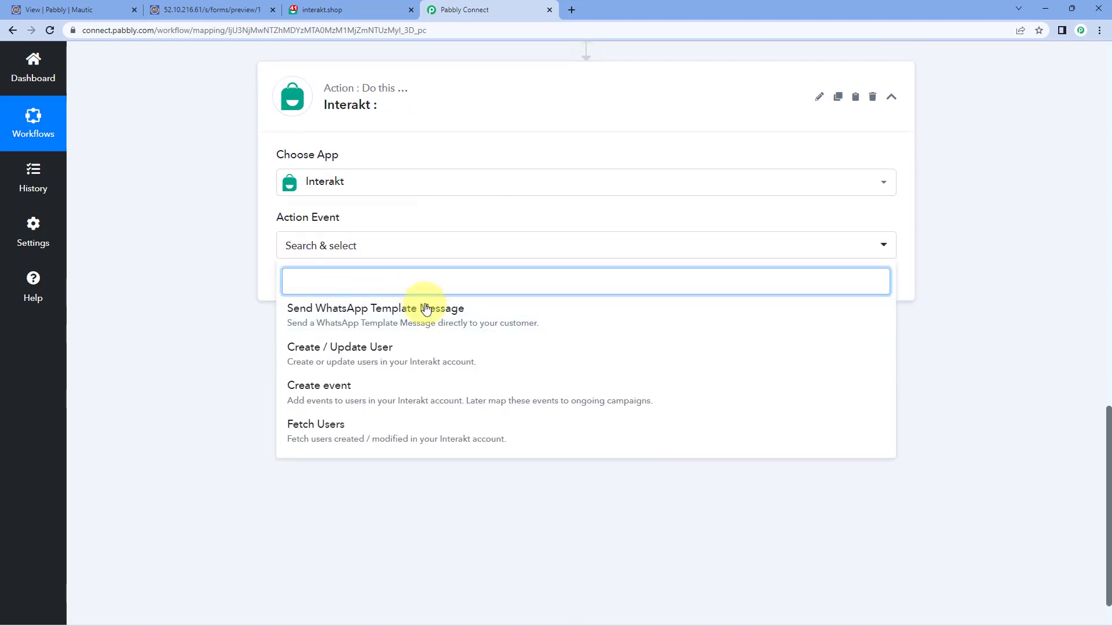
pyautogui.click(497, 316)
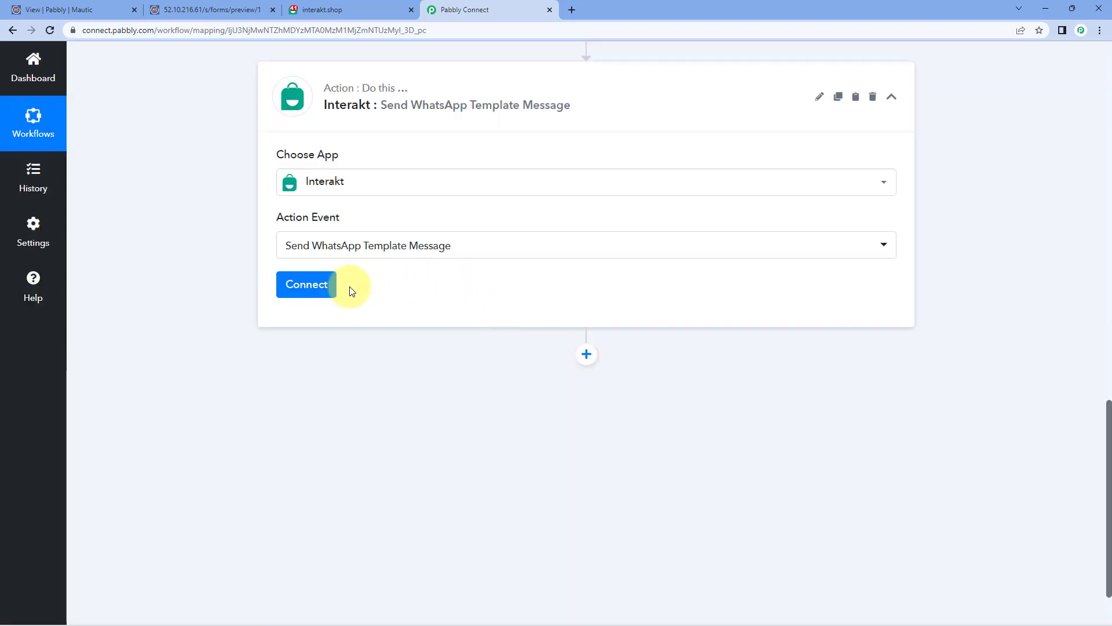
# Step: Add a new Interakt connection, Interakt #12, noting where the Secret Key is found
pyautogui.click(323, 289)
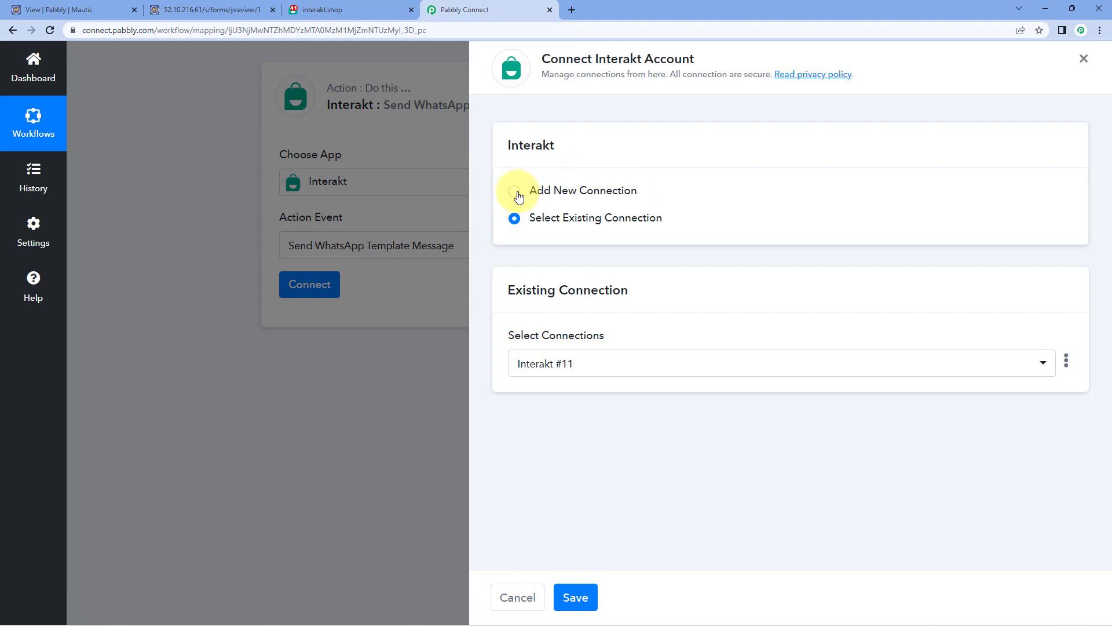
pyautogui.click(515, 193)
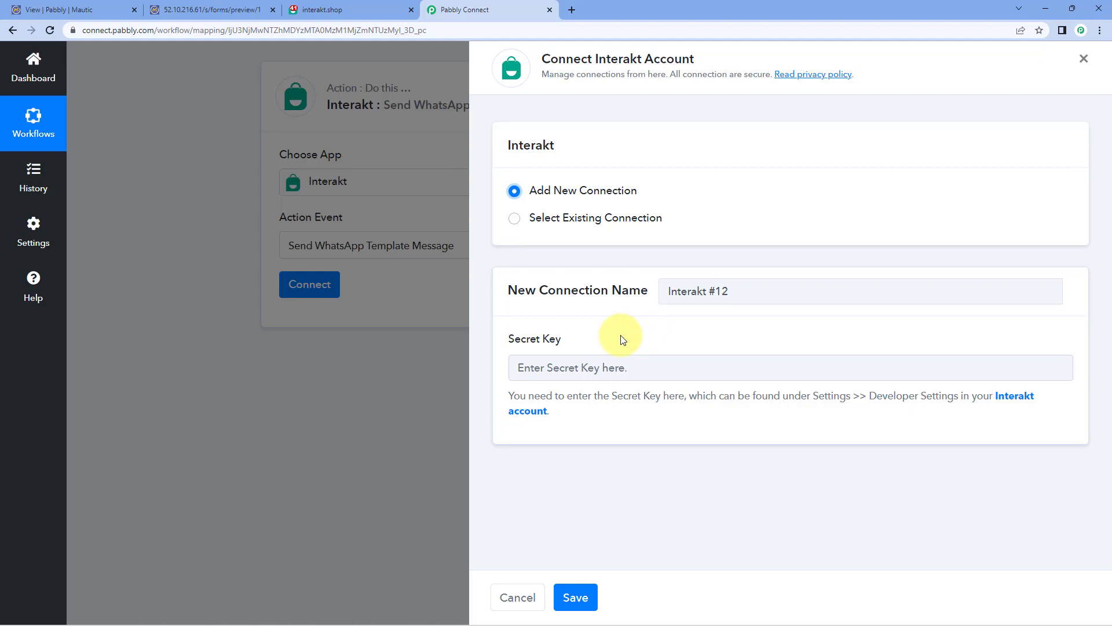
pyautogui.moveTo(508, 396); pyautogui.dragTo(556, 410)
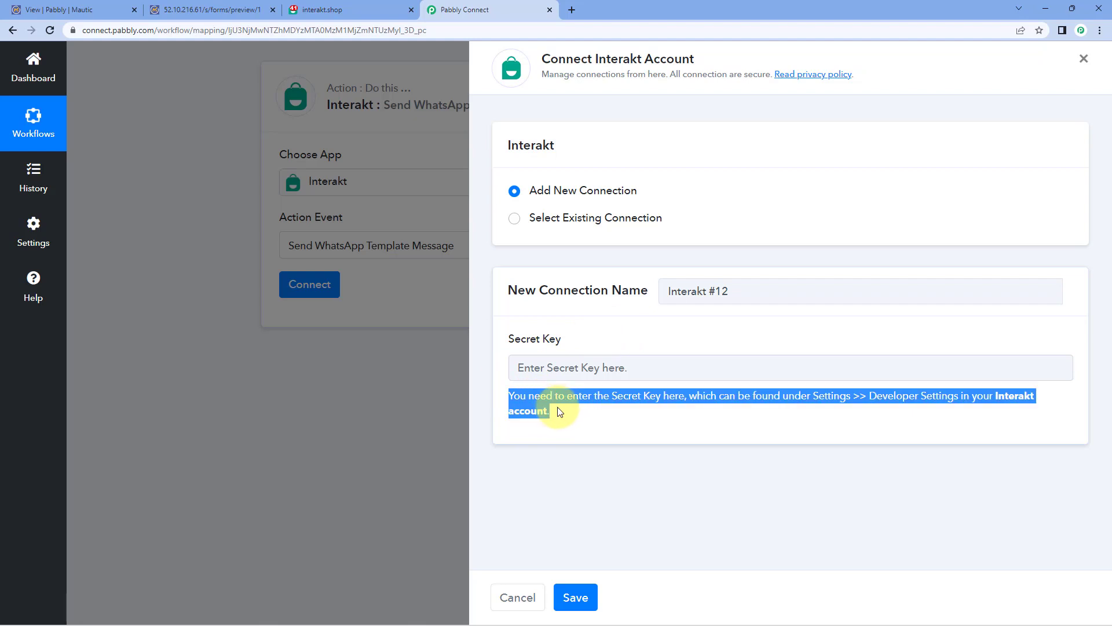
pyautogui.click(566, 417)
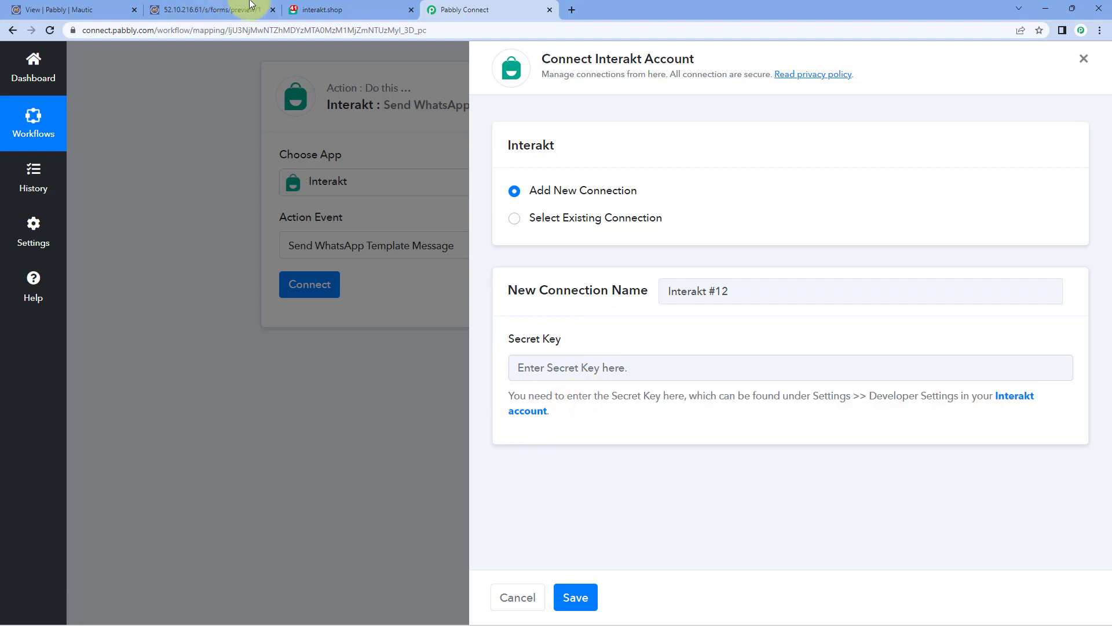
# Step: Copy the Secret Key from Interakt's Settings > Developer Setting and return to Pabbly Connect
pyautogui.click(352, 8)
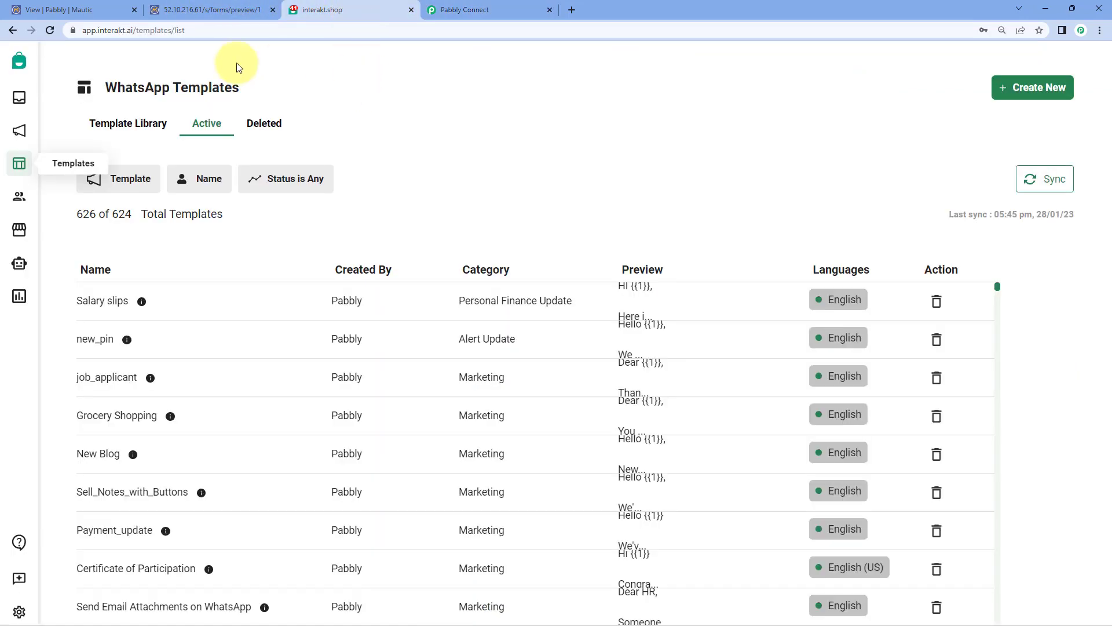
pyautogui.click(19, 612)
pyautogui.click(63, 514)
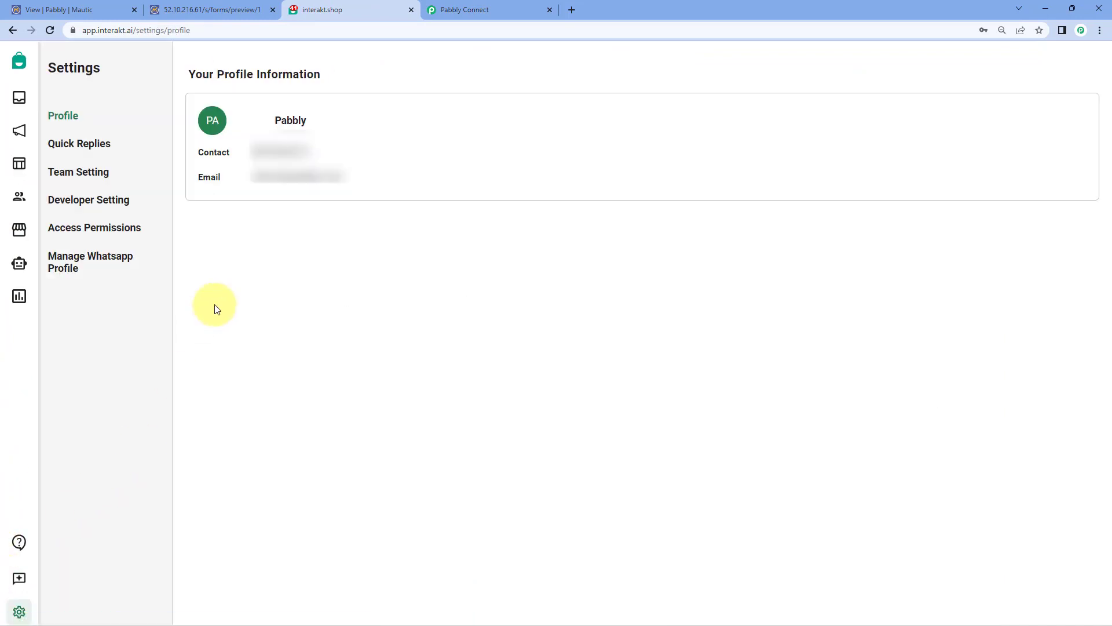
pyautogui.click(94, 202)
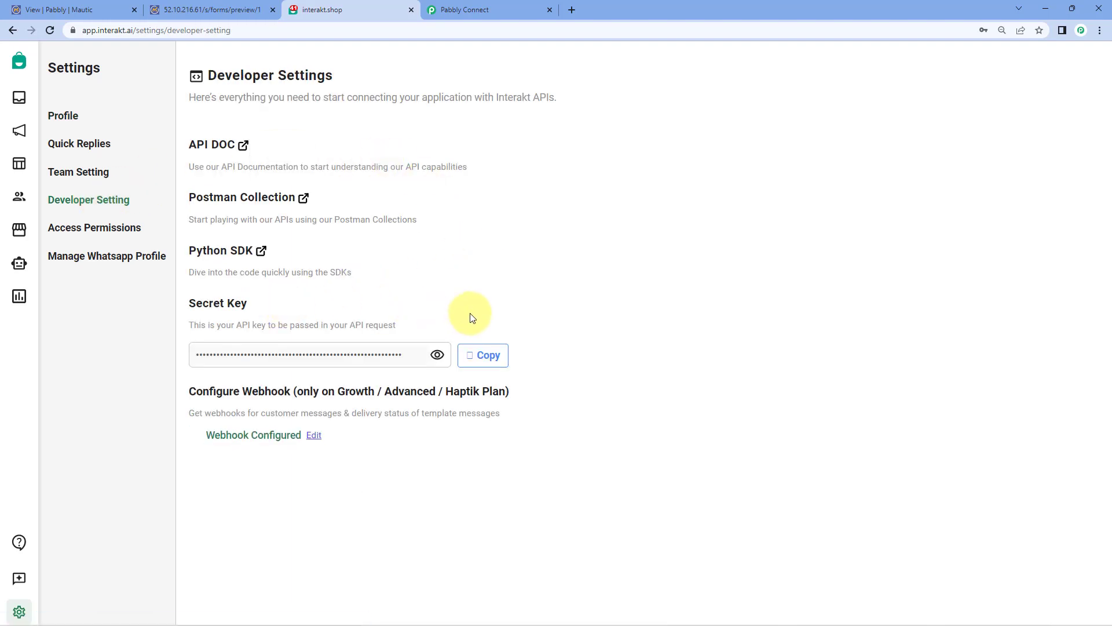
pyautogui.click(489, 345)
pyautogui.click(496, 10)
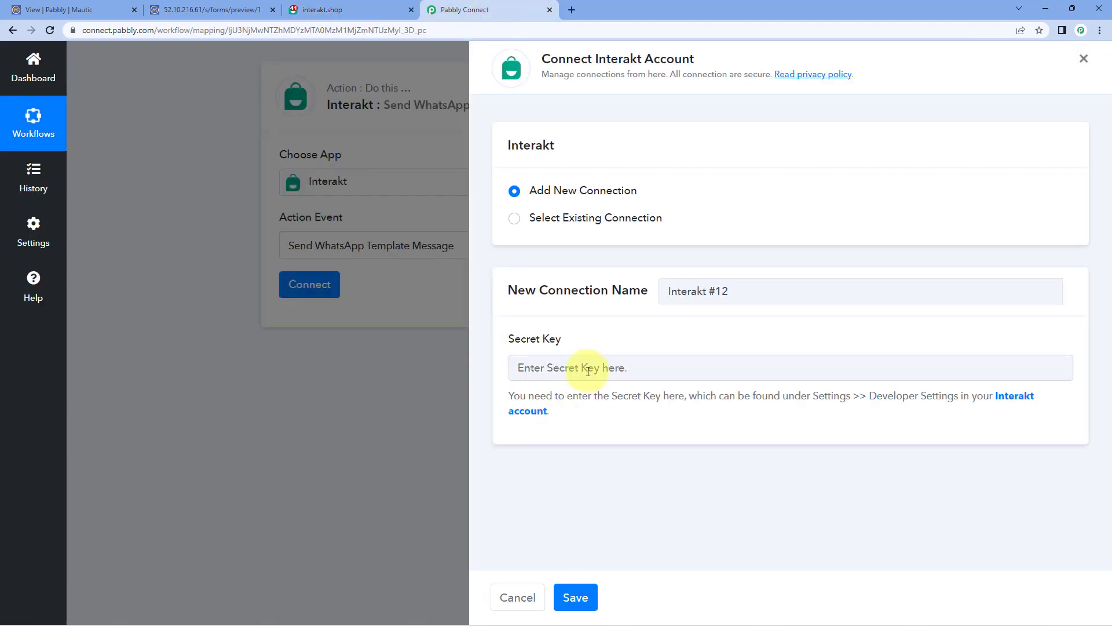
# Step: Paste the secret key, save the Interakt connection, and focus the Phone Number and Country Code fields
pyautogui.rightClick(588, 371)
pyautogui.click(640, 461)
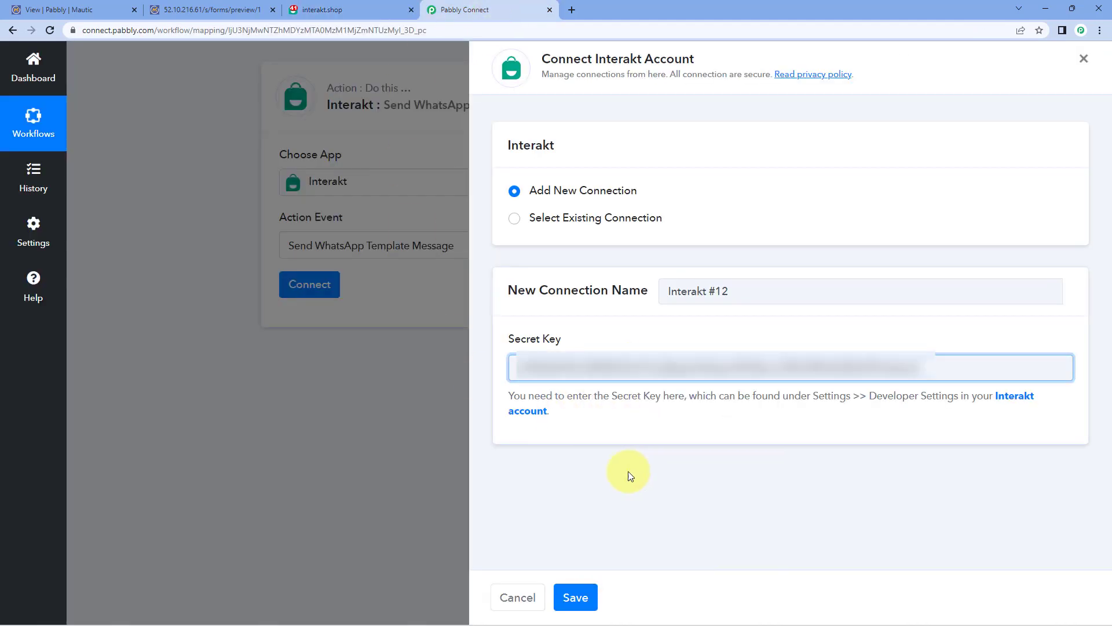
pyautogui.click(582, 594)
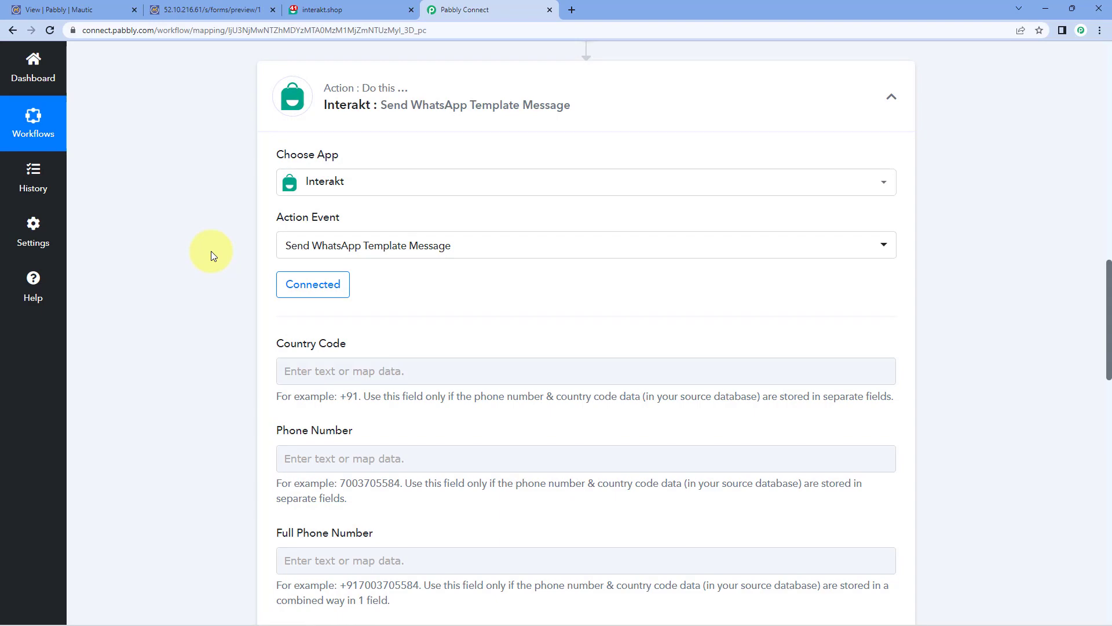
pyautogui.scroll(-3, 207, 252)
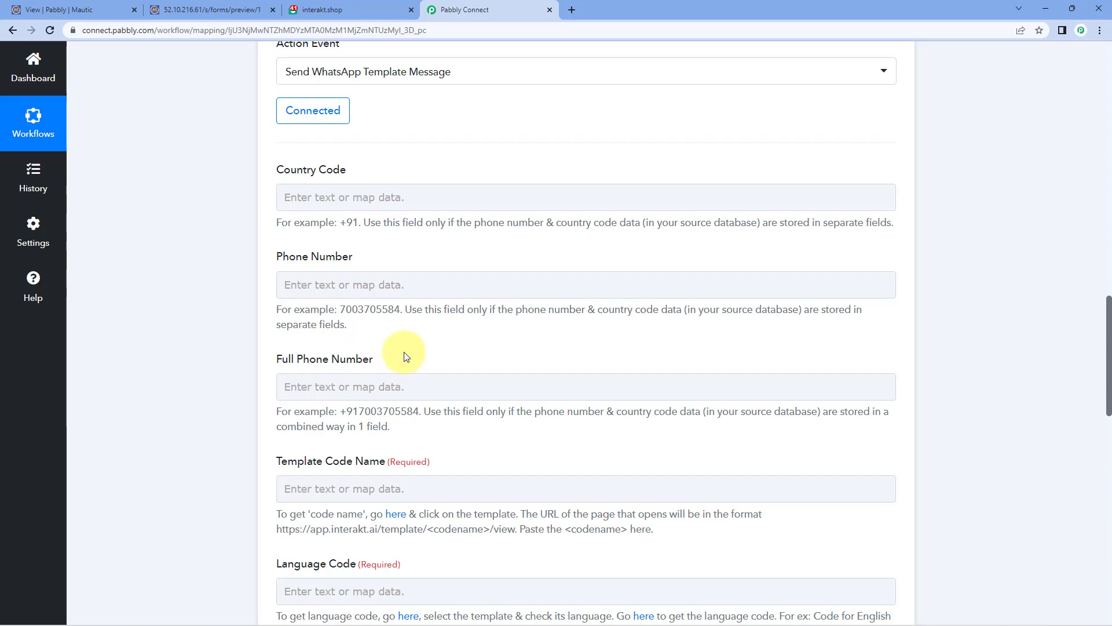
pyautogui.click(354, 286)
pyautogui.click(348, 282)
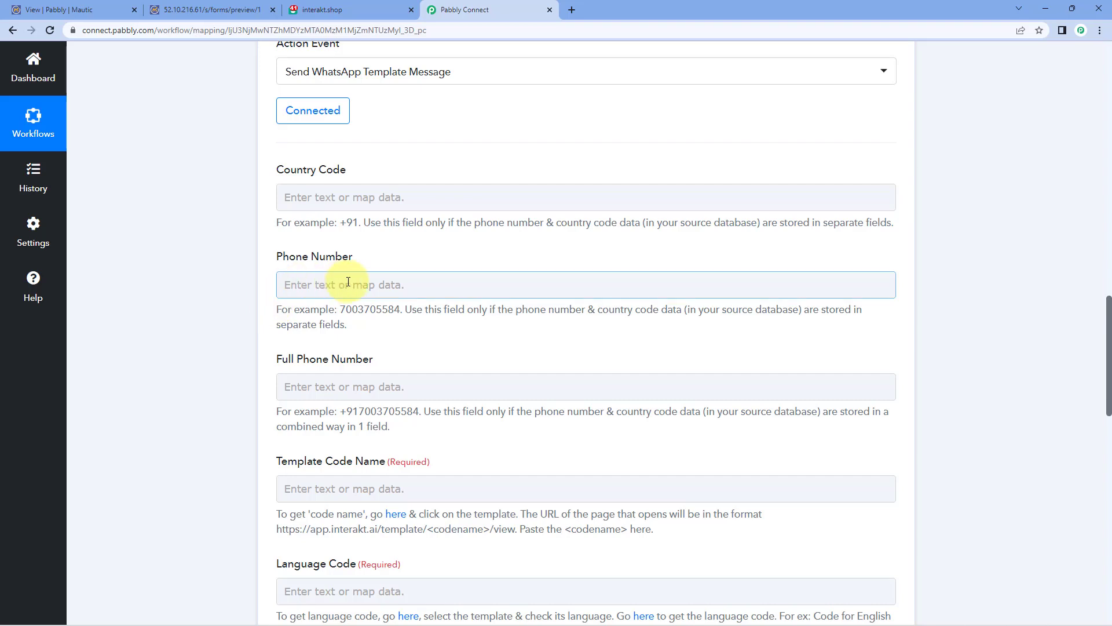
pyautogui.click(333, 197)
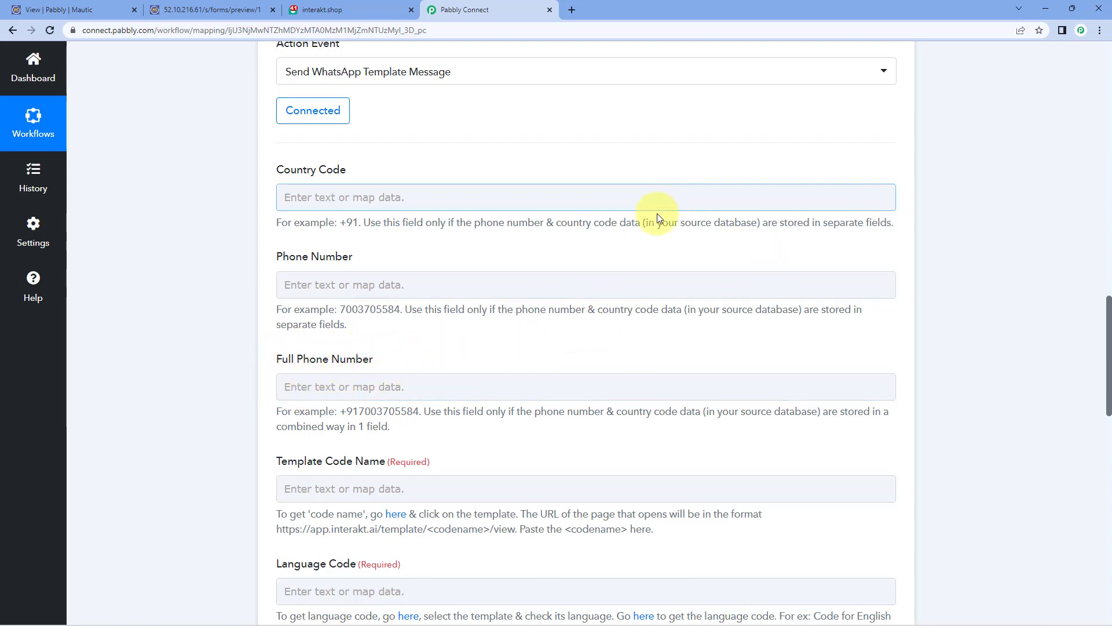
pyautogui.scroll(8, 650, 251)
pyautogui.scroll(3, 650, 253)
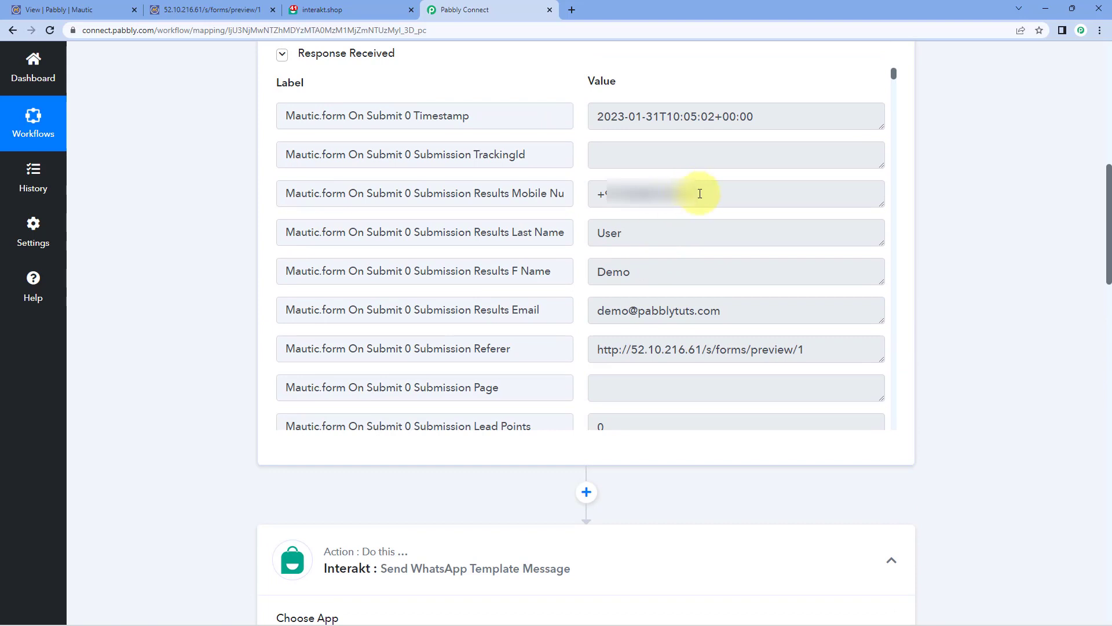
pyautogui.moveTo(701, 192); pyautogui.dragTo(597, 193)
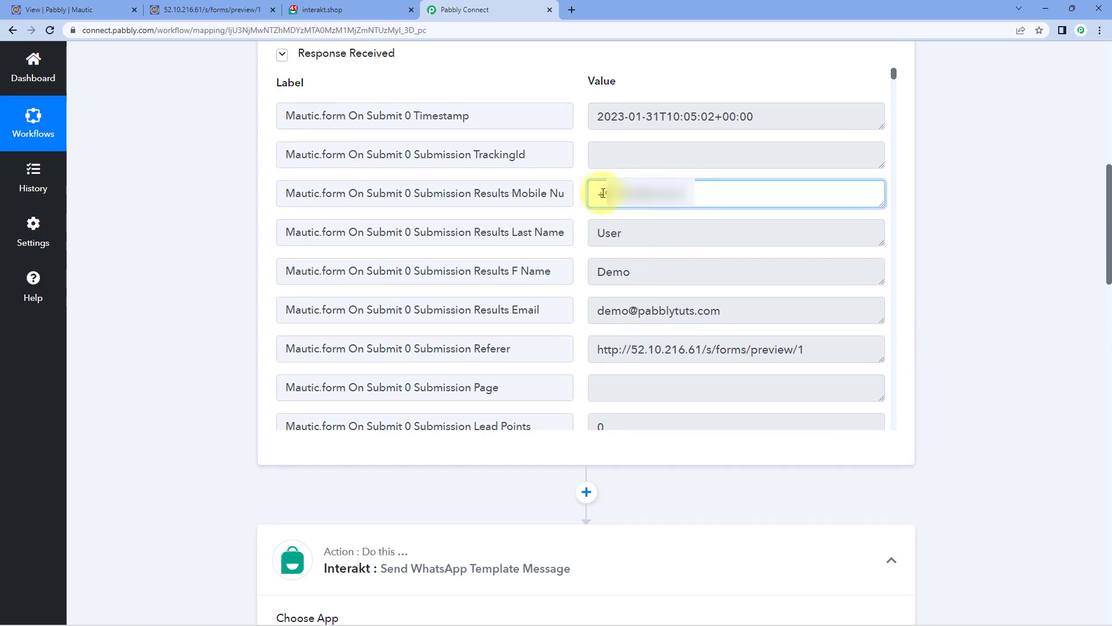
pyautogui.click(704, 193)
pyautogui.click(284, 221)
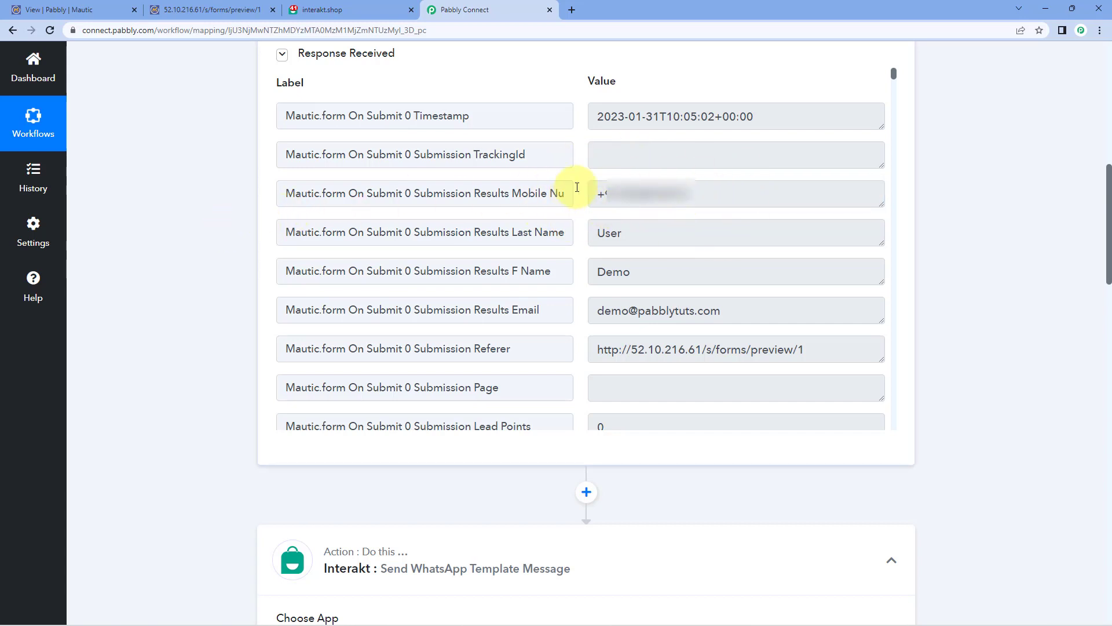
pyautogui.scroll(-12, 211, 328)
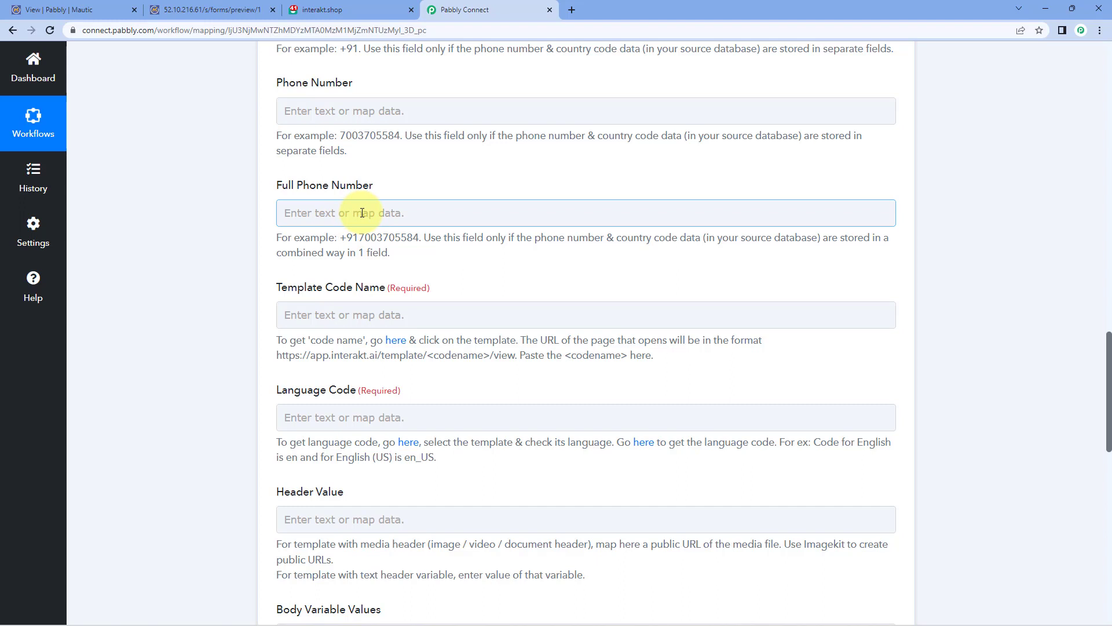
# Step: Map the Mautic New Form Entry's Mobile Number into the Interakt Full Phone Number field
pyautogui.click(362, 212)
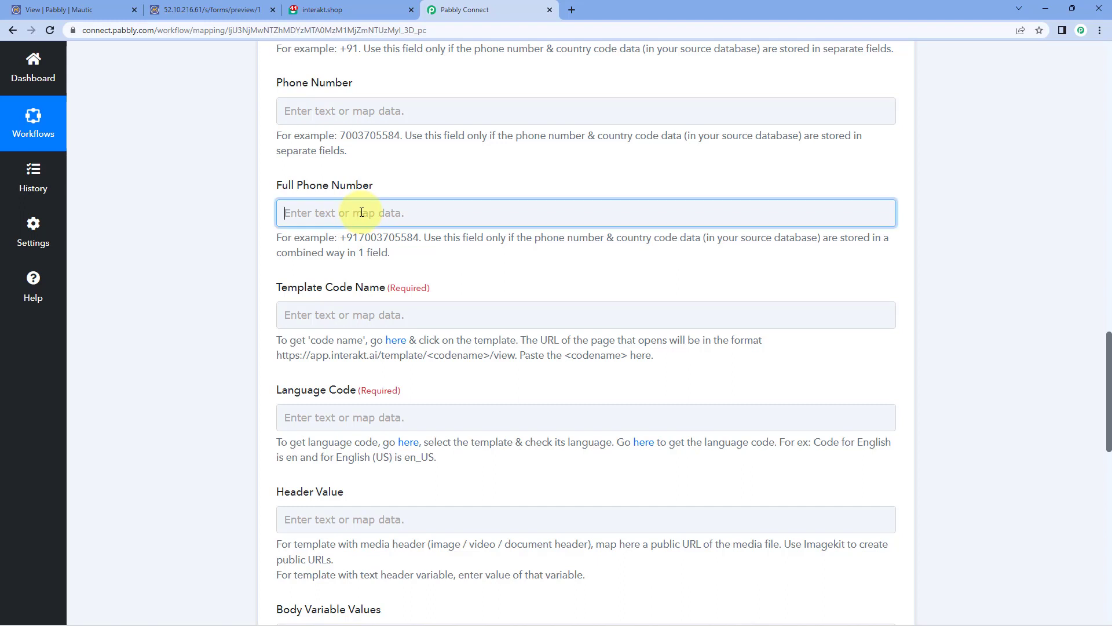
pyautogui.scroll(-1, 185, 265)
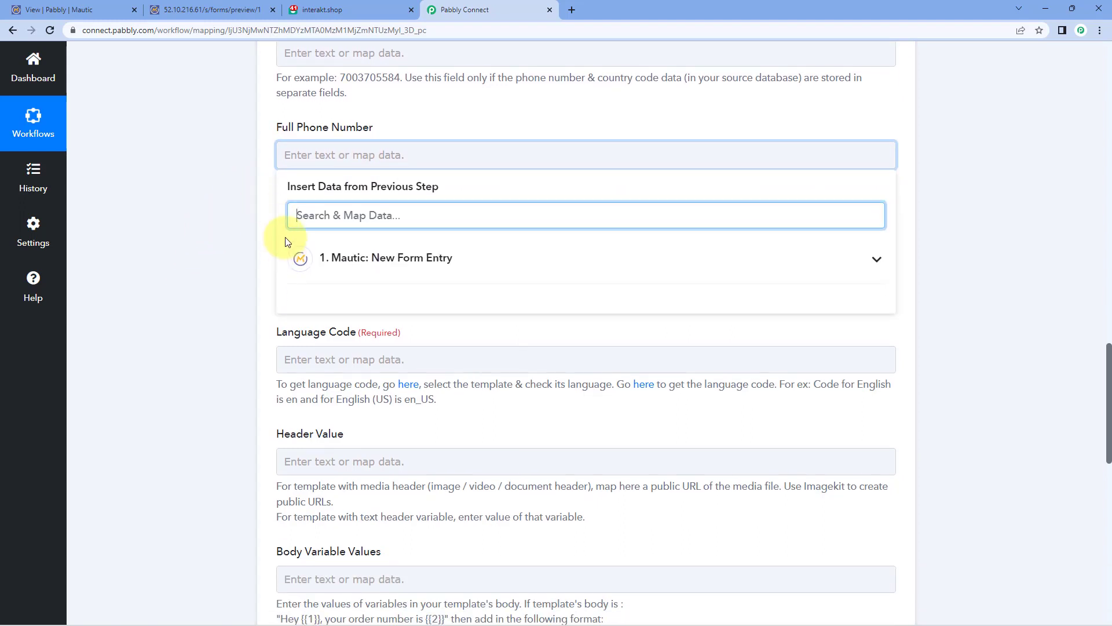
pyautogui.click(462, 258)
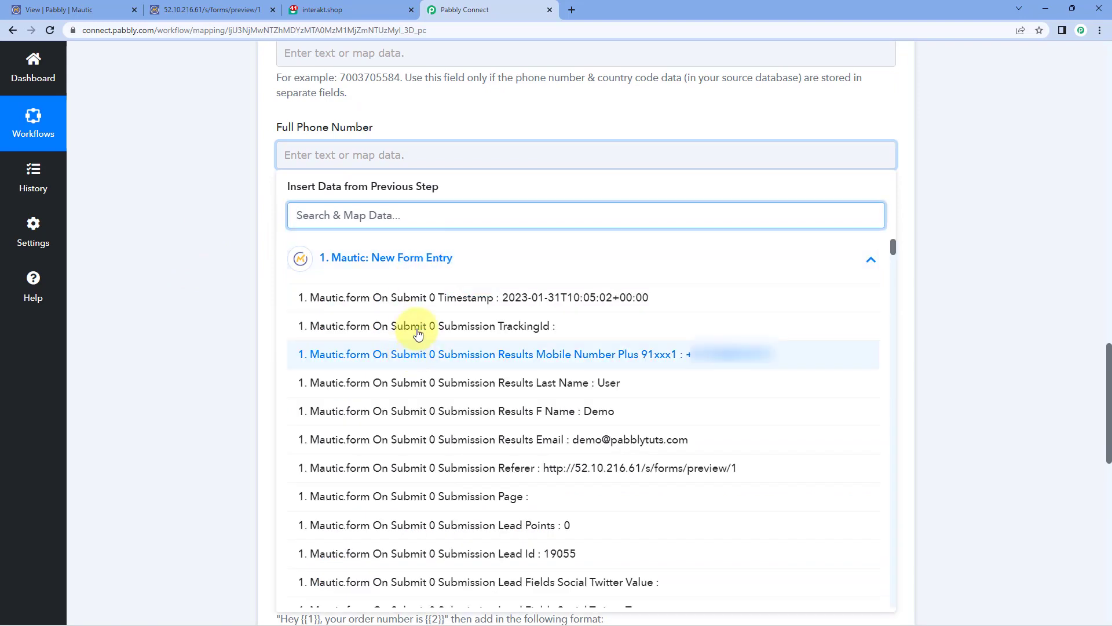
pyautogui.click(471, 355)
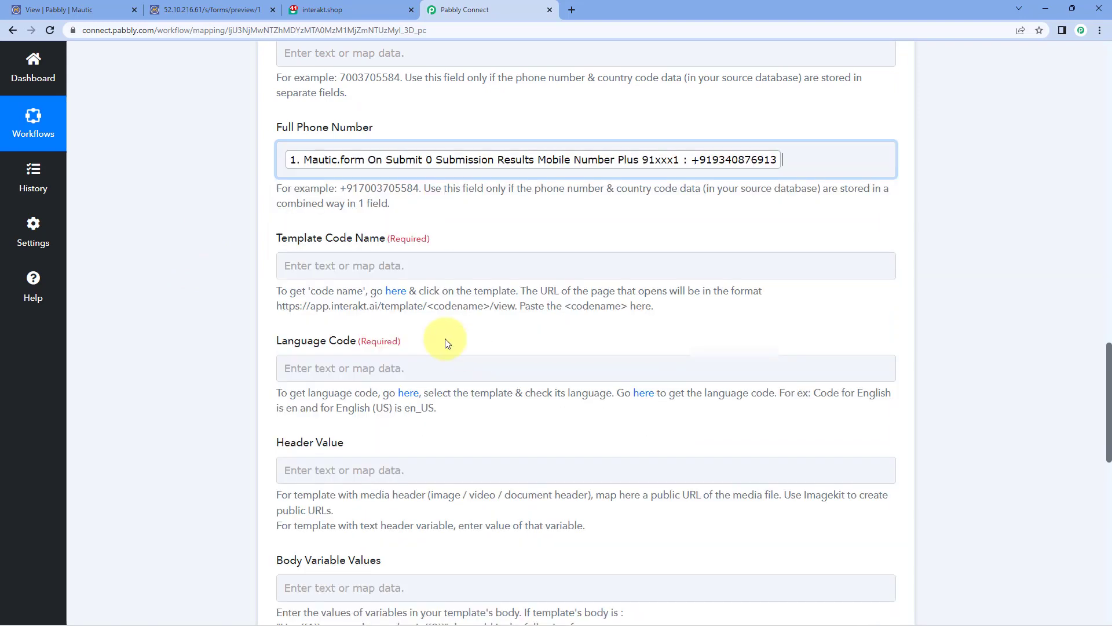
pyautogui.click(200, 230)
pyautogui.scroll(-3, 225, 187)
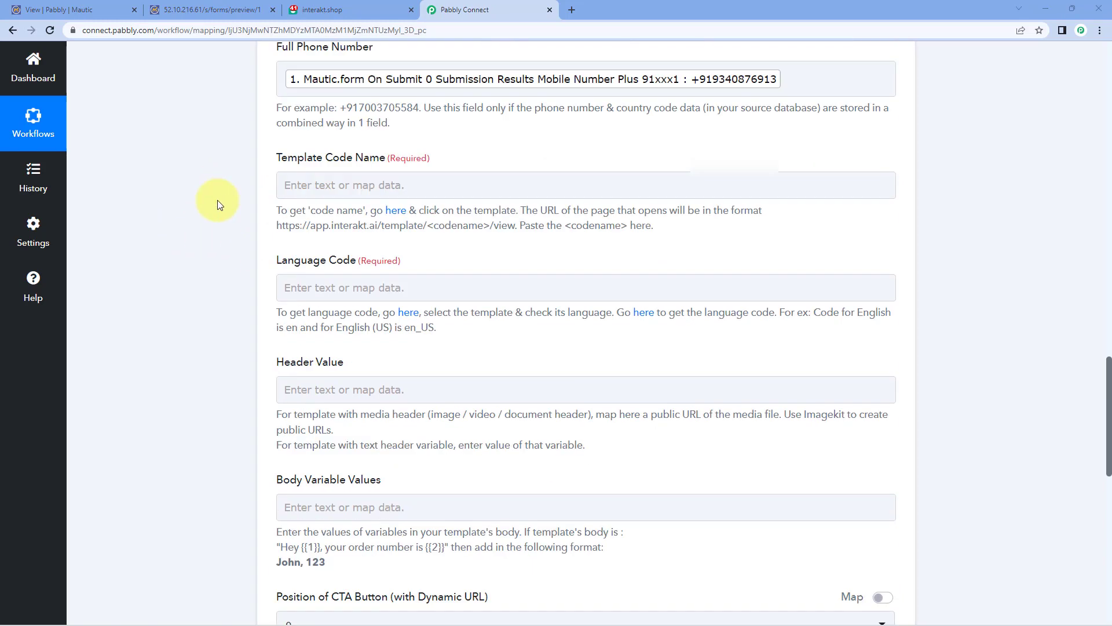
pyautogui.click(347, 88)
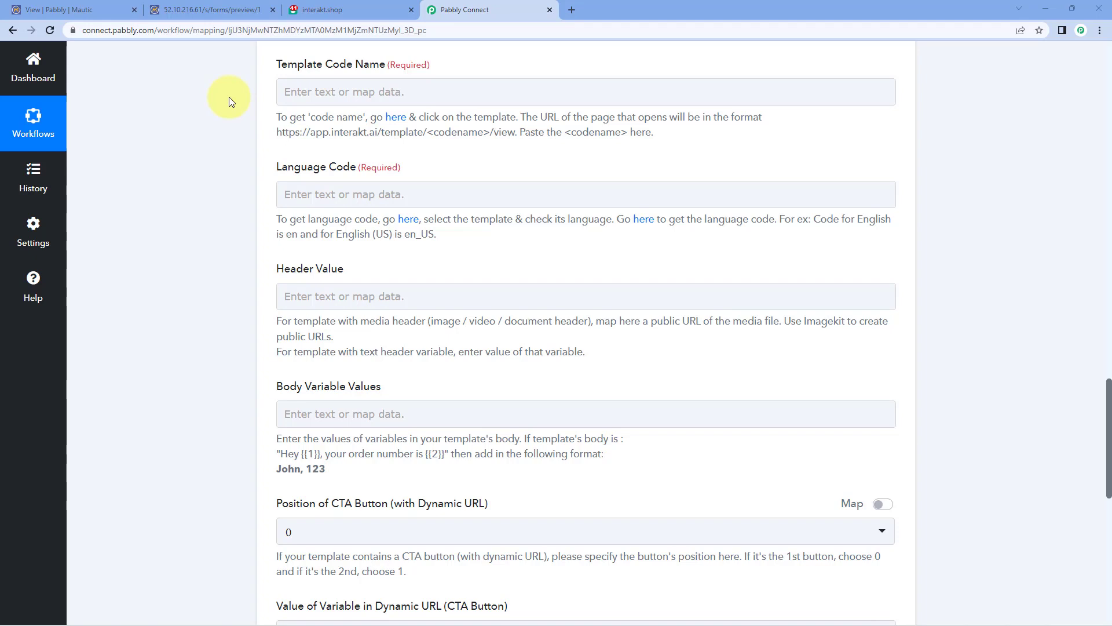
# Step: In Interakt's WhatsApp templates list, open the Welcome_message template
pyautogui.click(328, 10)
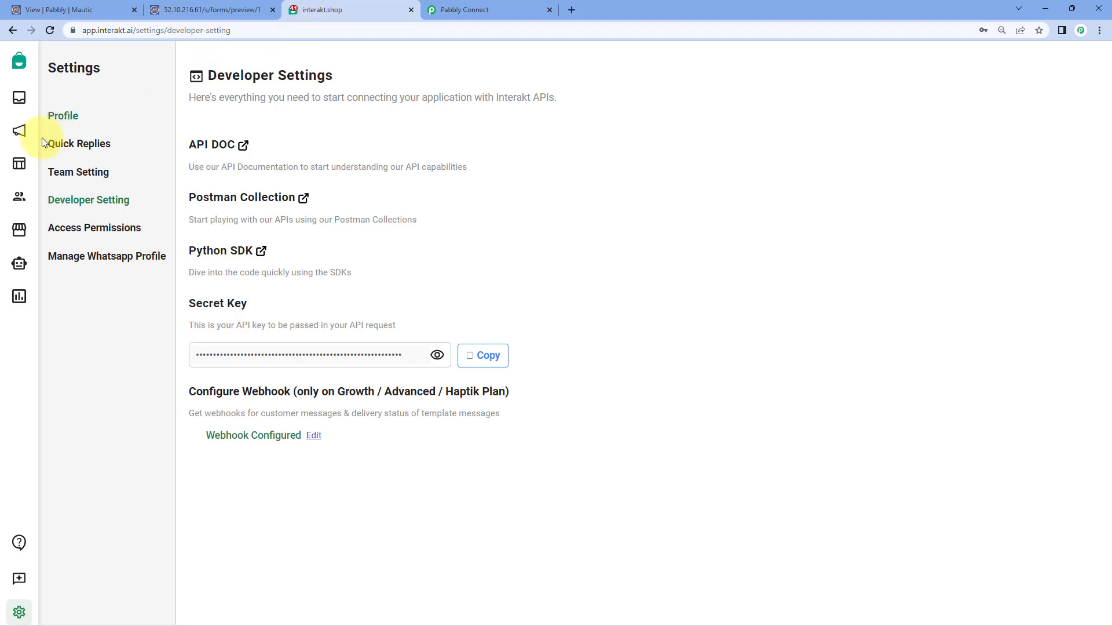
pyautogui.click(19, 163)
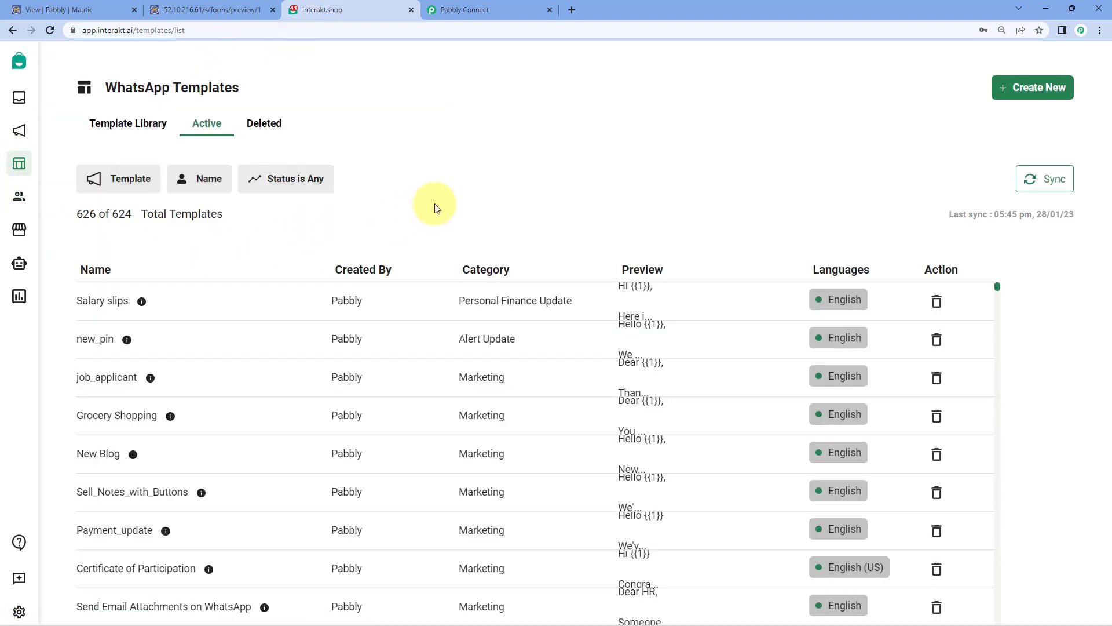
pyautogui.scroll(-2, 307, 272)
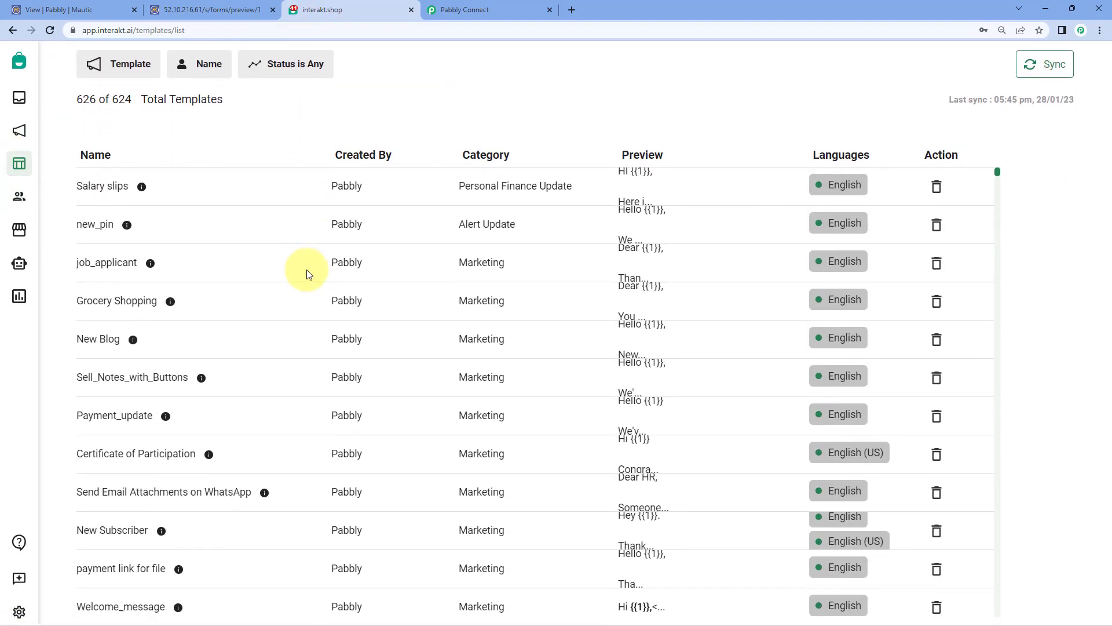
pyautogui.scroll(-3, 307, 272)
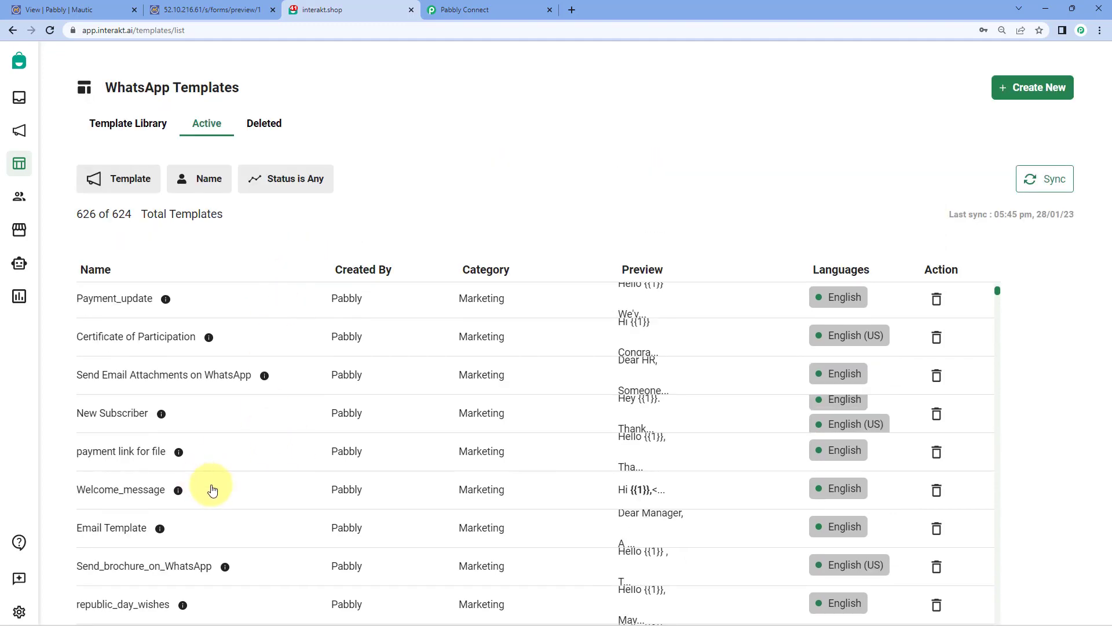
pyautogui.click(212, 488)
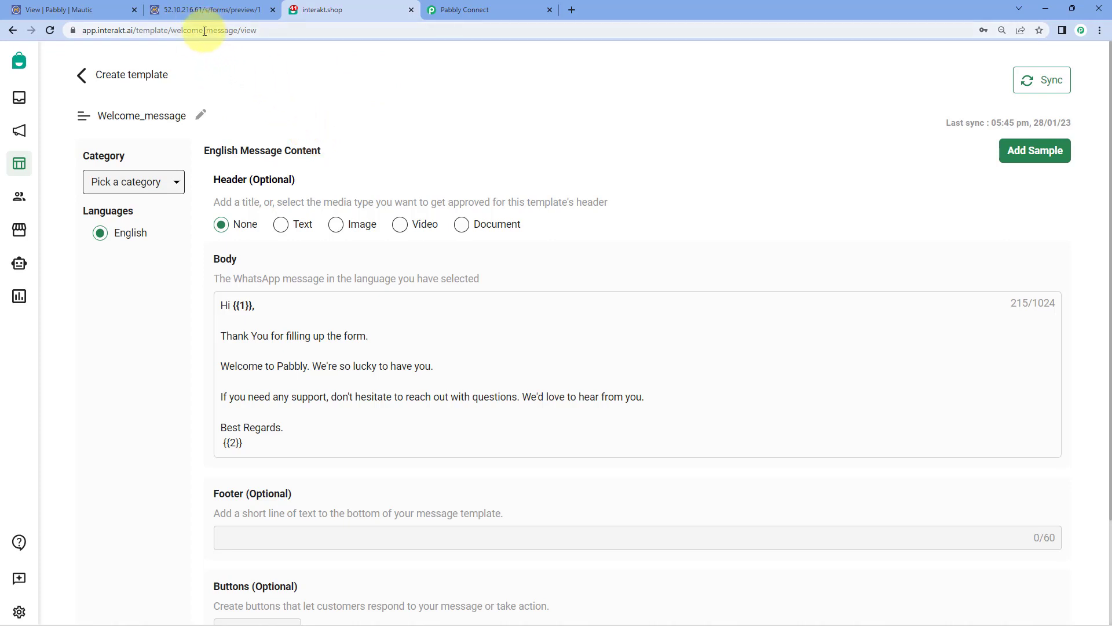
# Step: Copy the code name welcome_message from the template's page address
pyautogui.doubleClick(239, 31)
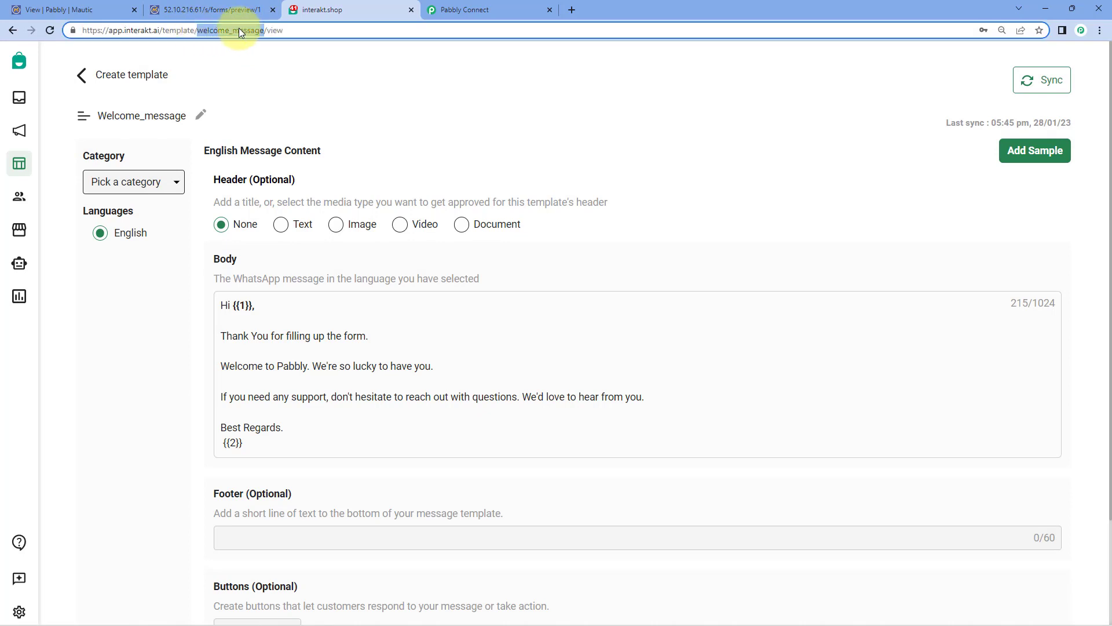
pyautogui.rightClick(230, 30)
pyautogui.click(273, 112)
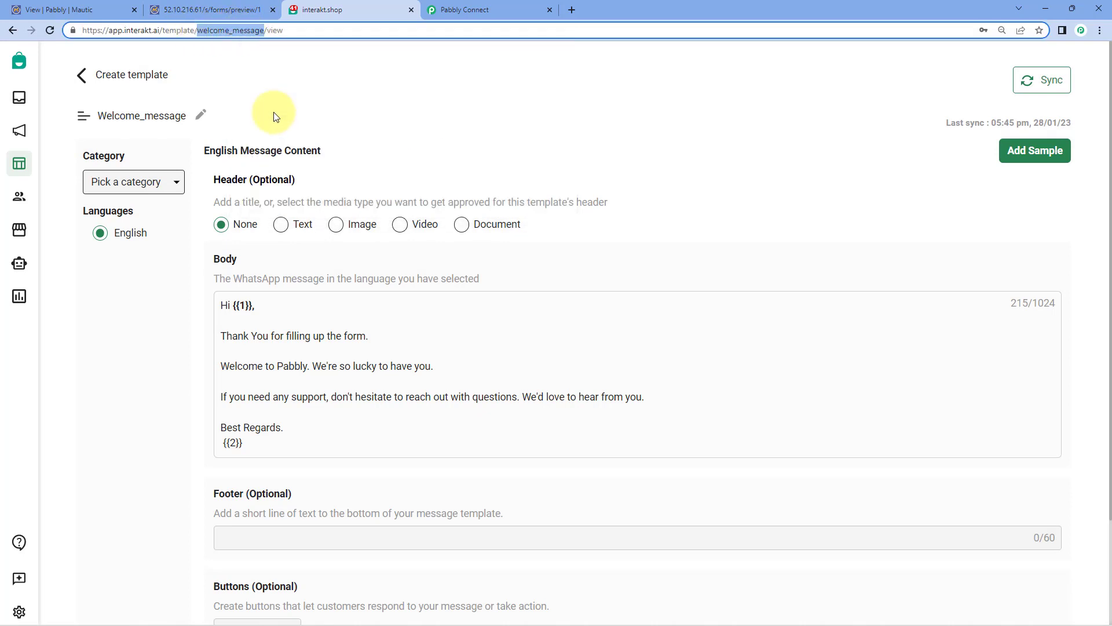
pyautogui.click(435, 10)
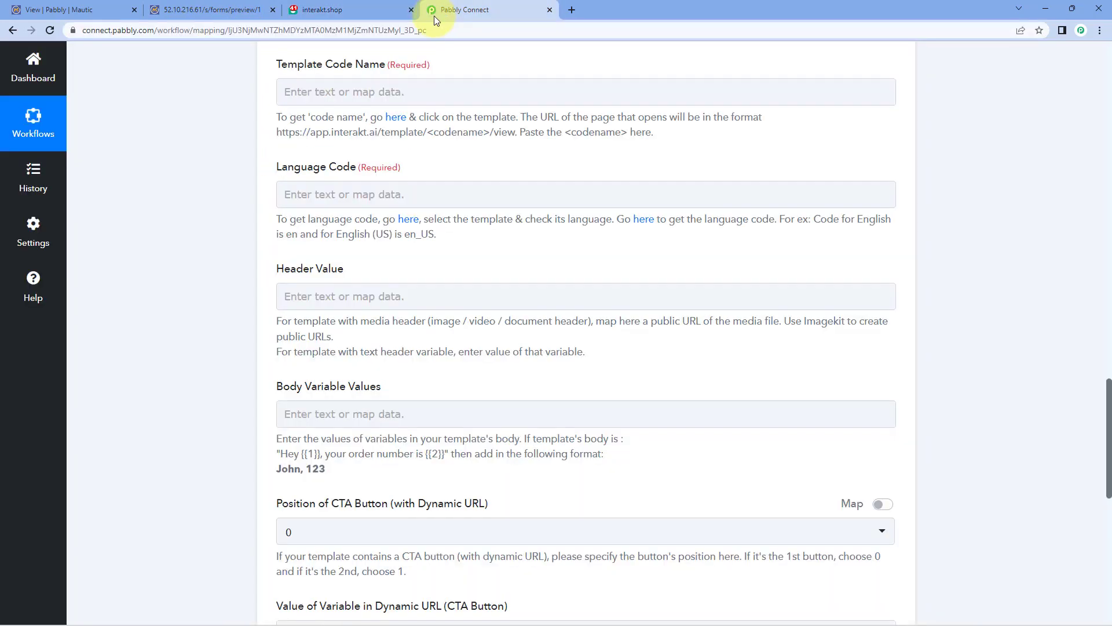
# Step: Paste welcome_message into Template Code Name and check the template's language in Interakt
pyautogui.rightClick(359, 91)
pyautogui.click(416, 186)
pyautogui.click(241, 132)
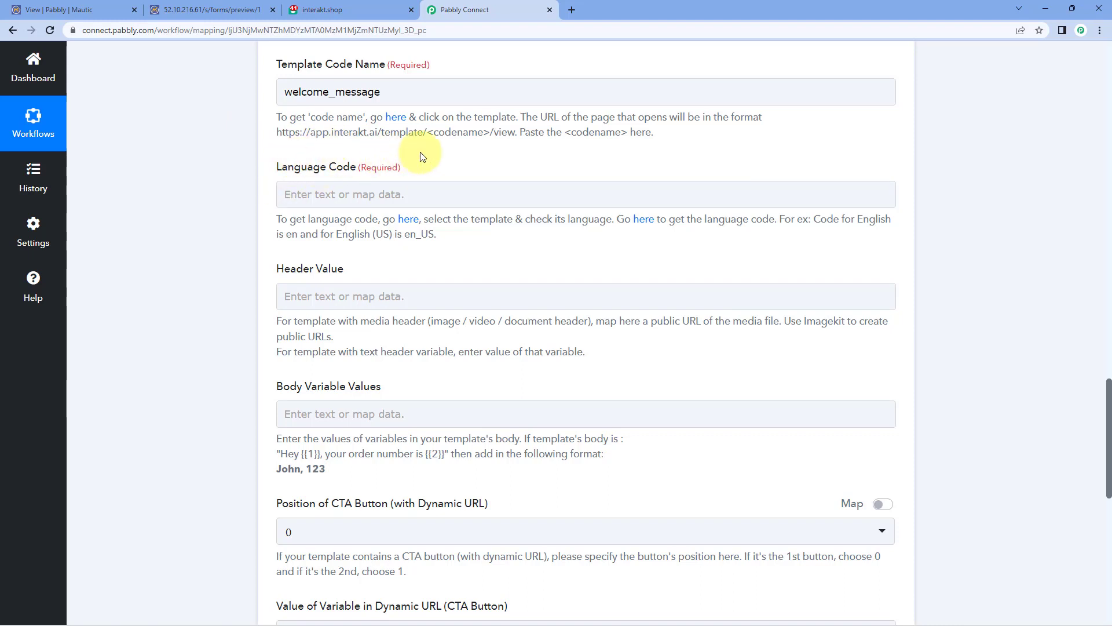
pyautogui.click(367, 7)
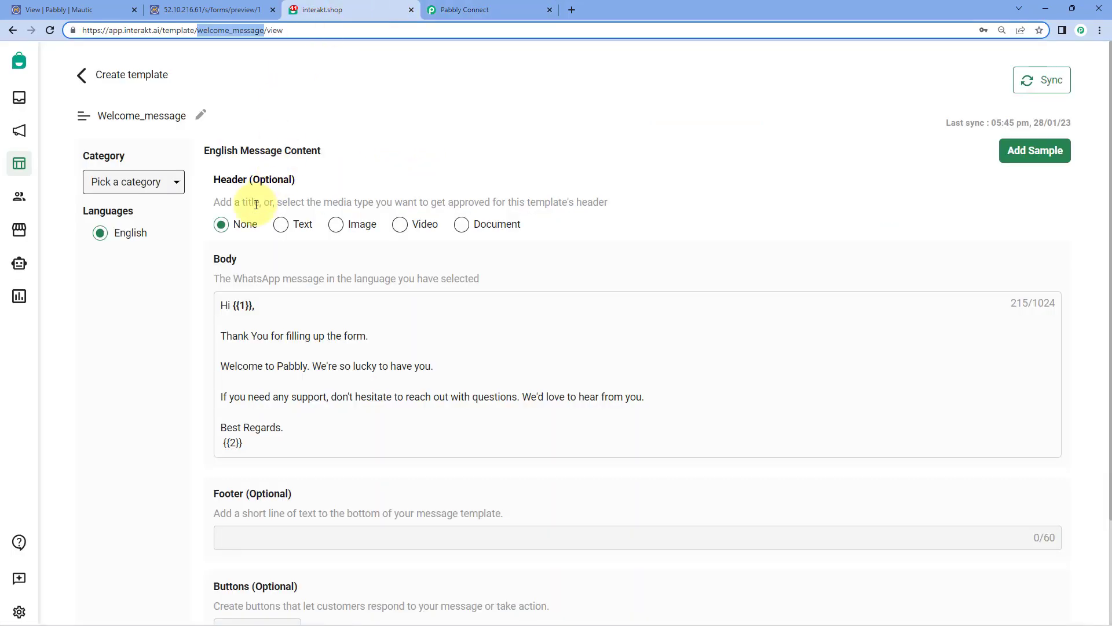
pyautogui.click(178, 273)
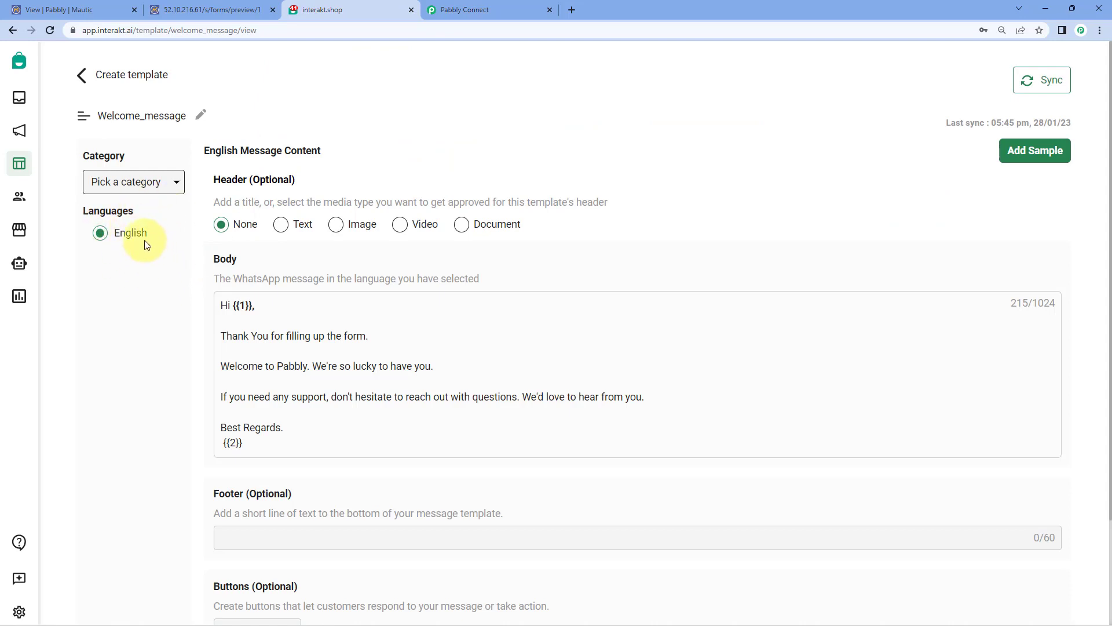
# Step: Enter en as the Interakt action's Language Code
pyautogui.click(454, 11)
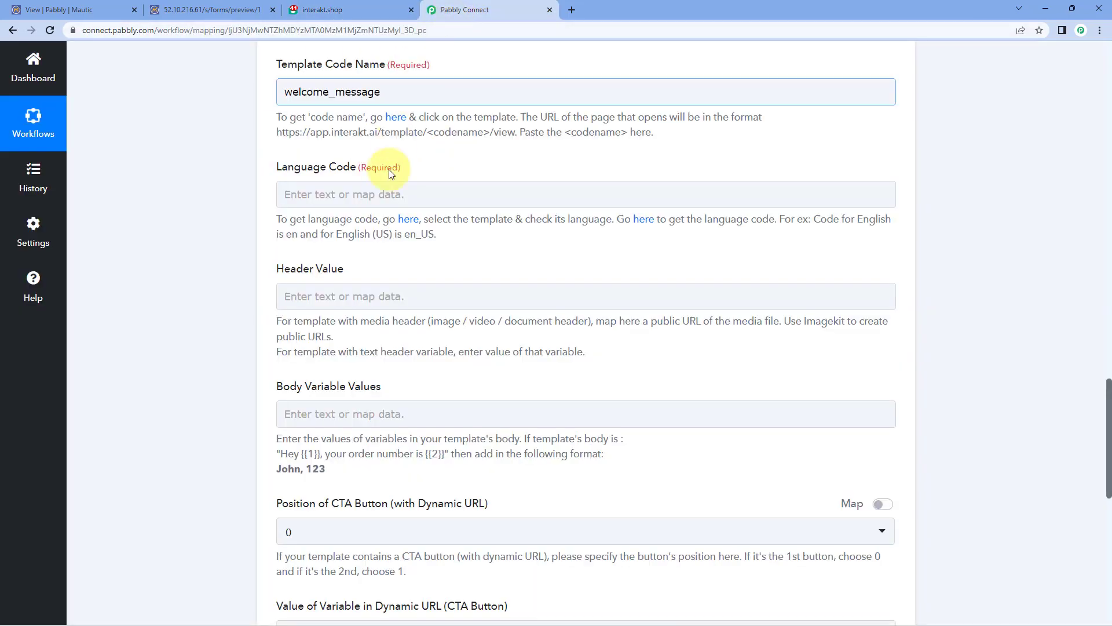
pyautogui.click(381, 191)
pyautogui.write('en')
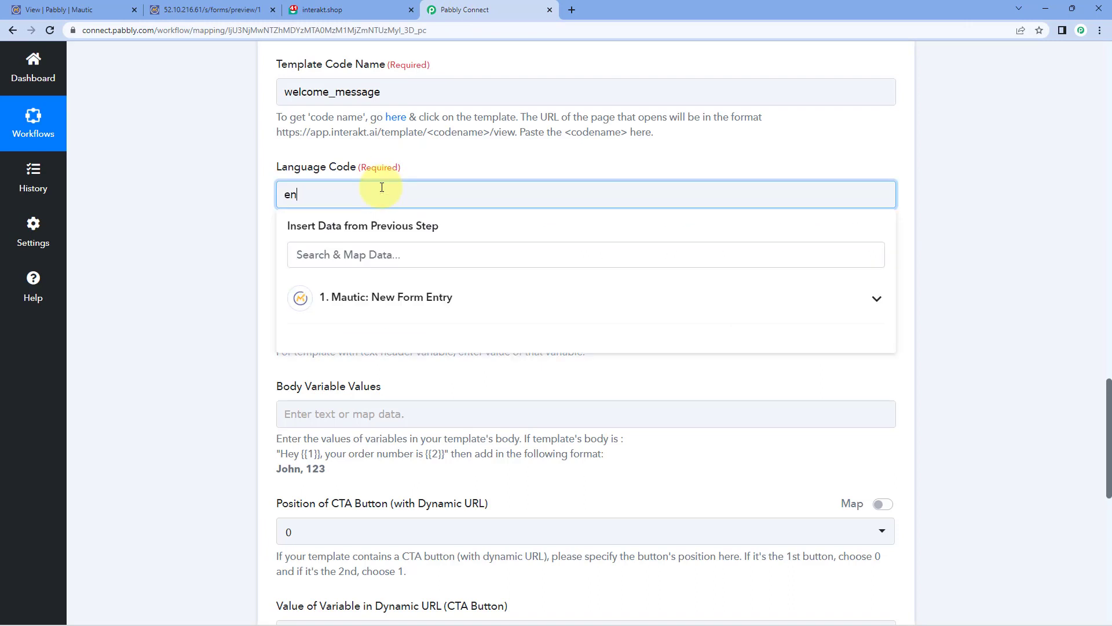
pyautogui.click(235, 191)
pyautogui.scroll(-4, 235, 189)
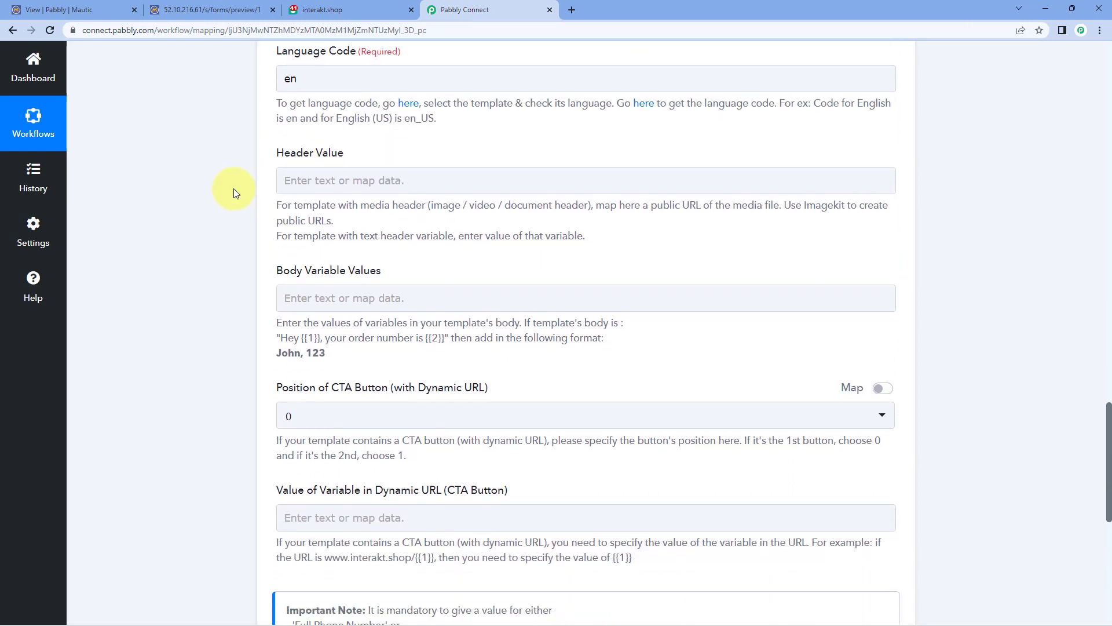
pyautogui.scroll(1, 234, 168)
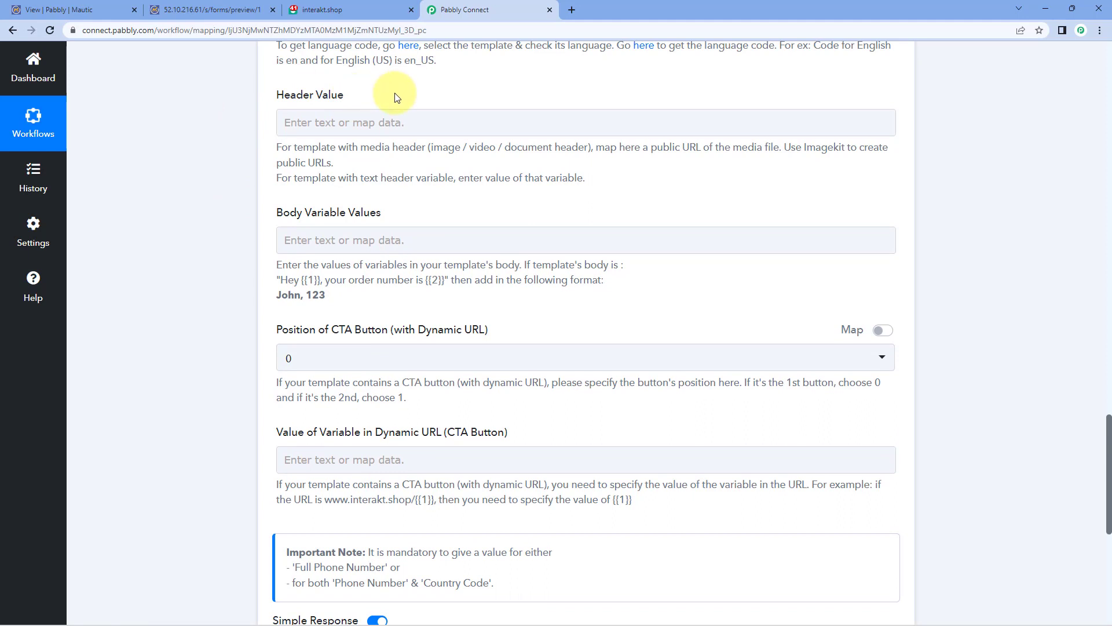
pyautogui.click(362, 7)
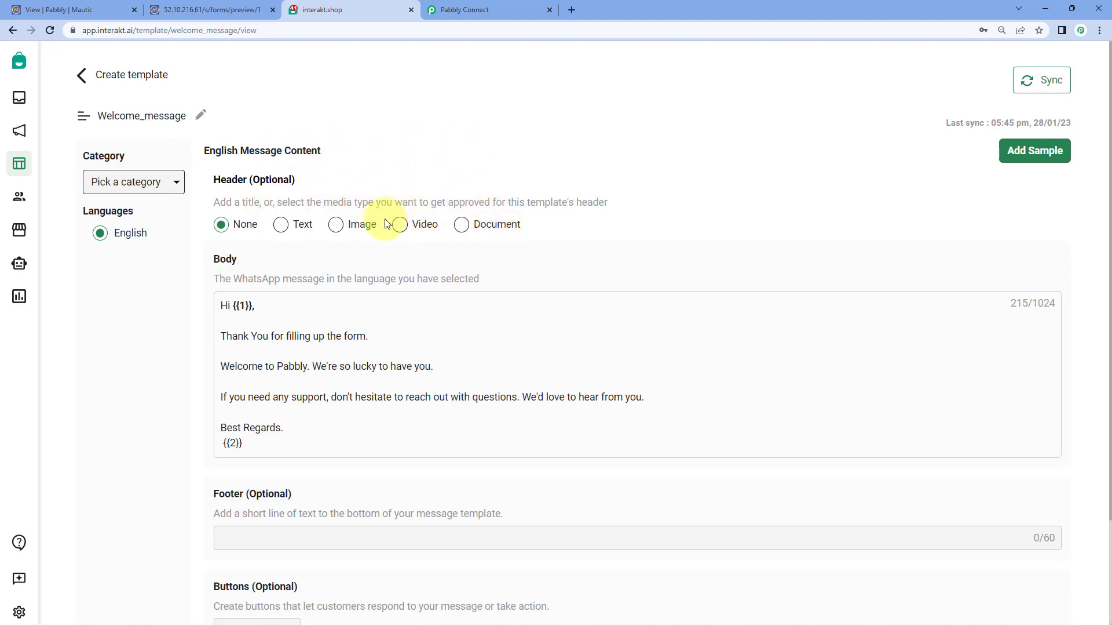
pyautogui.click(482, 9)
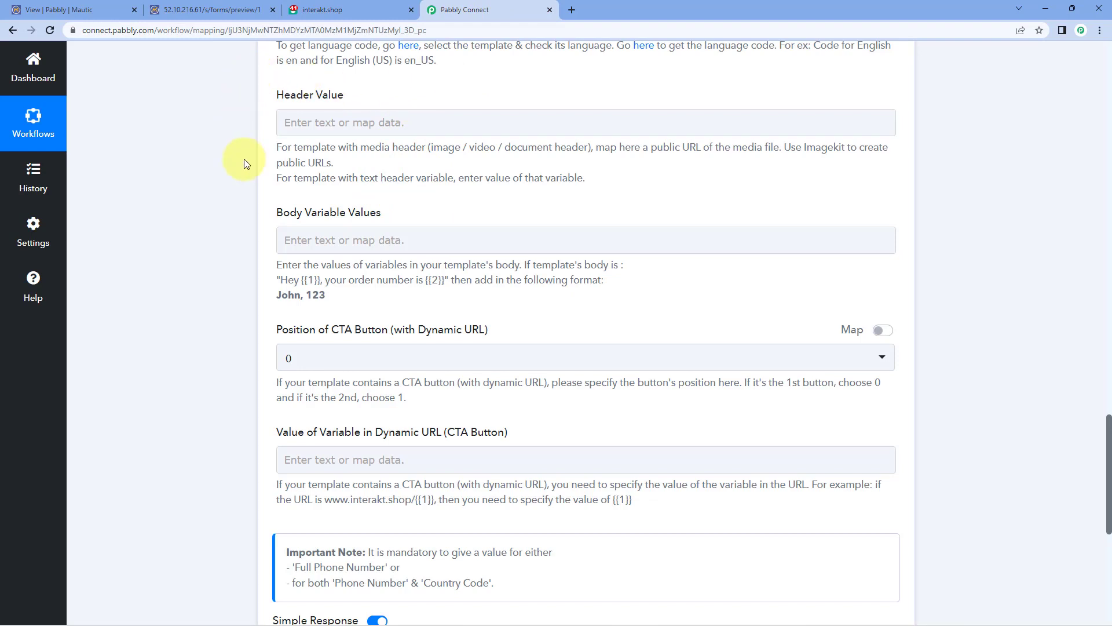
pyautogui.click(354, 10)
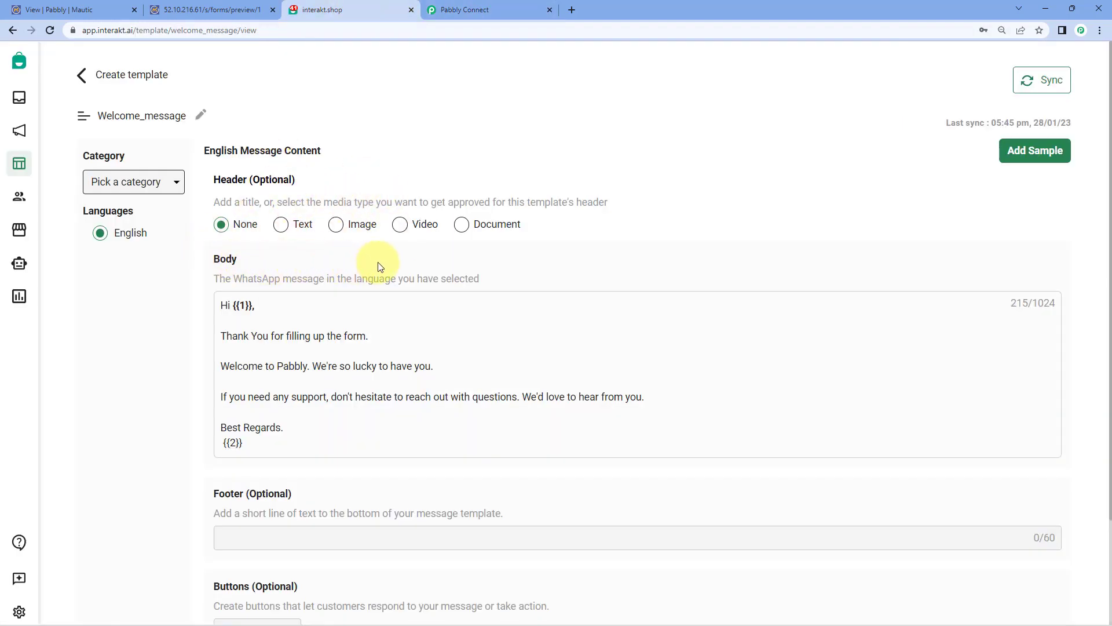
pyautogui.click(502, 9)
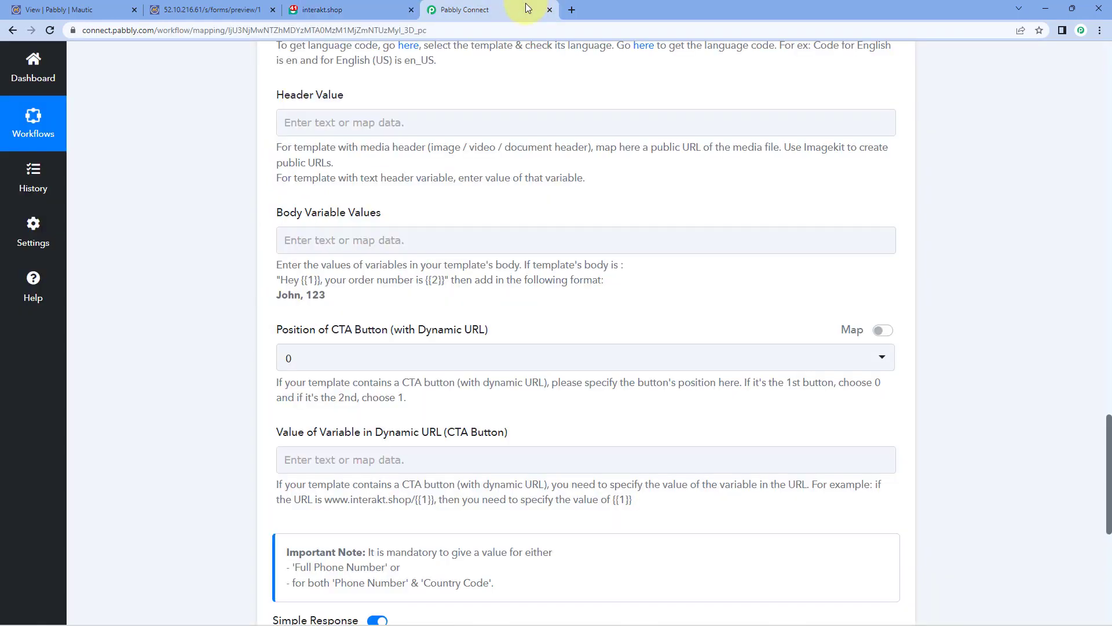
pyautogui.click(358, 12)
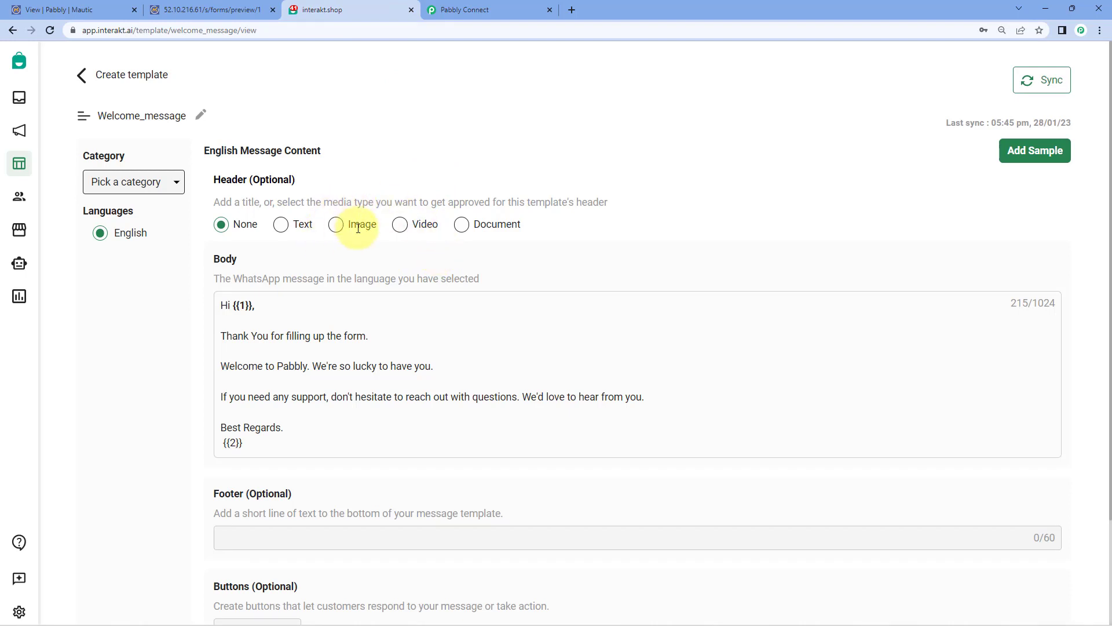
pyautogui.click(457, 9)
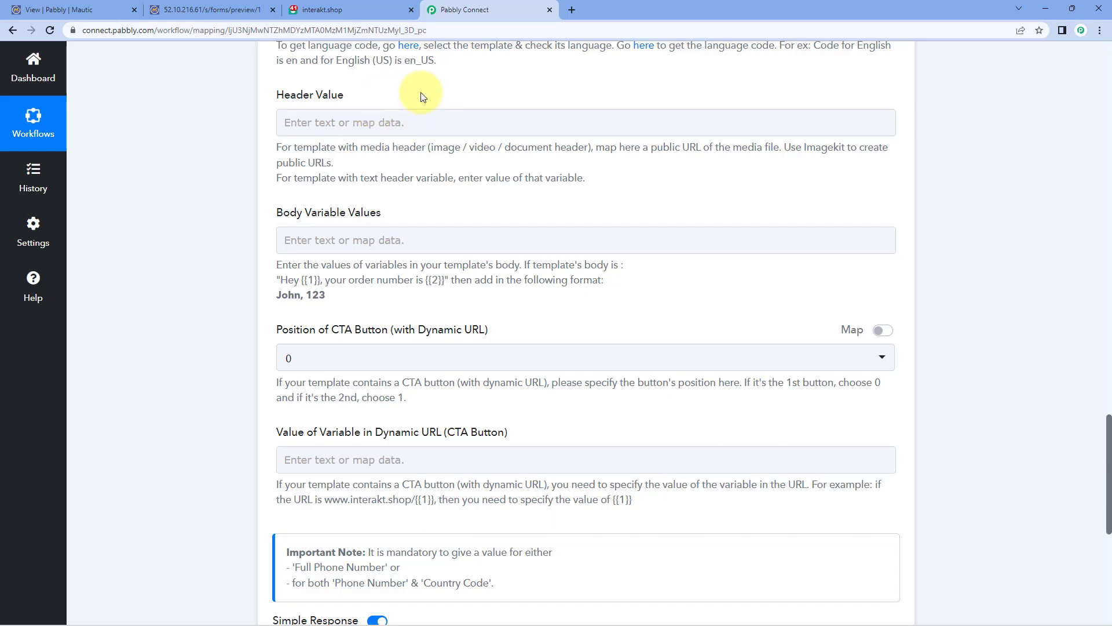
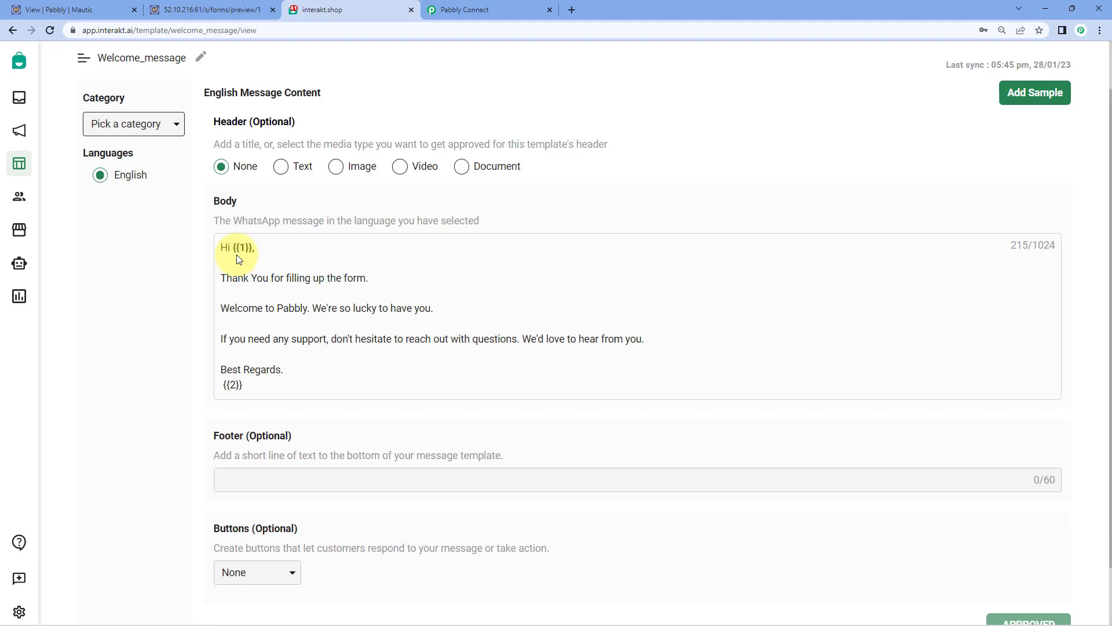
# Step: Check the greeting's {{1}} name placeholder in Interakt, then open Pabbly Connect's Body Variable Values data picker
pyautogui.moveTo(250, 248); pyautogui.dragTo(235, 248)
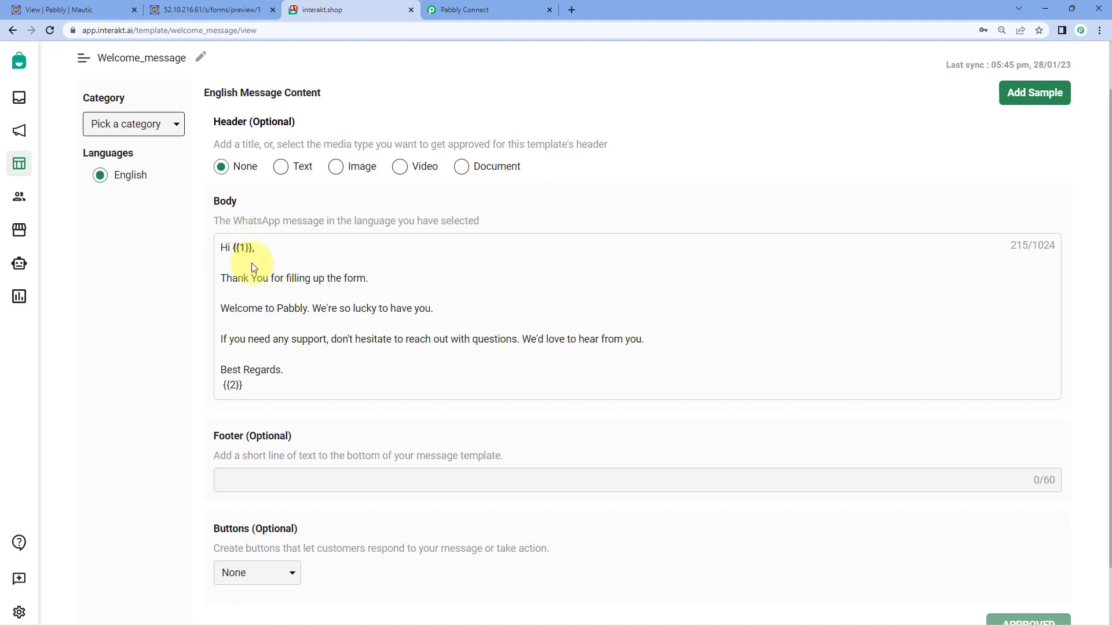
pyautogui.click(245, 262)
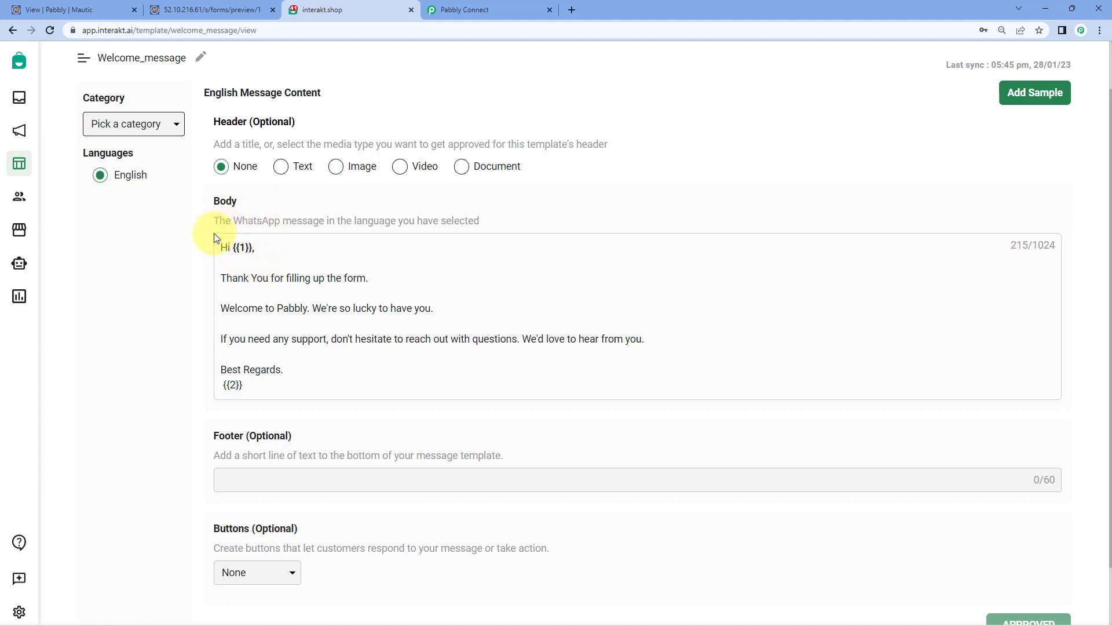
pyautogui.click(478, 9)
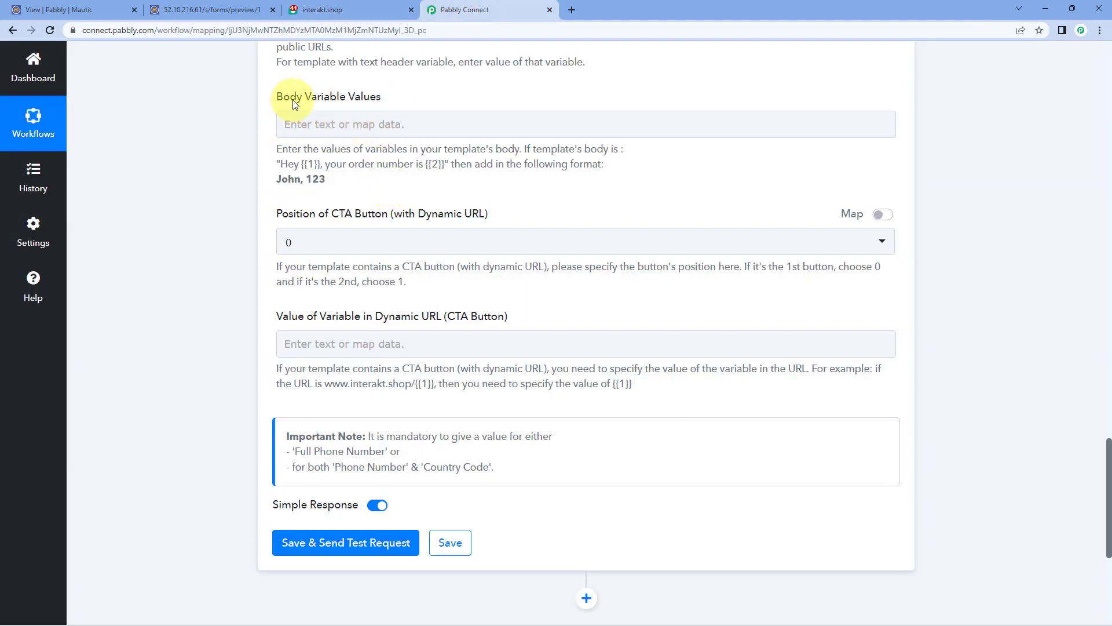
pyautogui.click(298, 124)
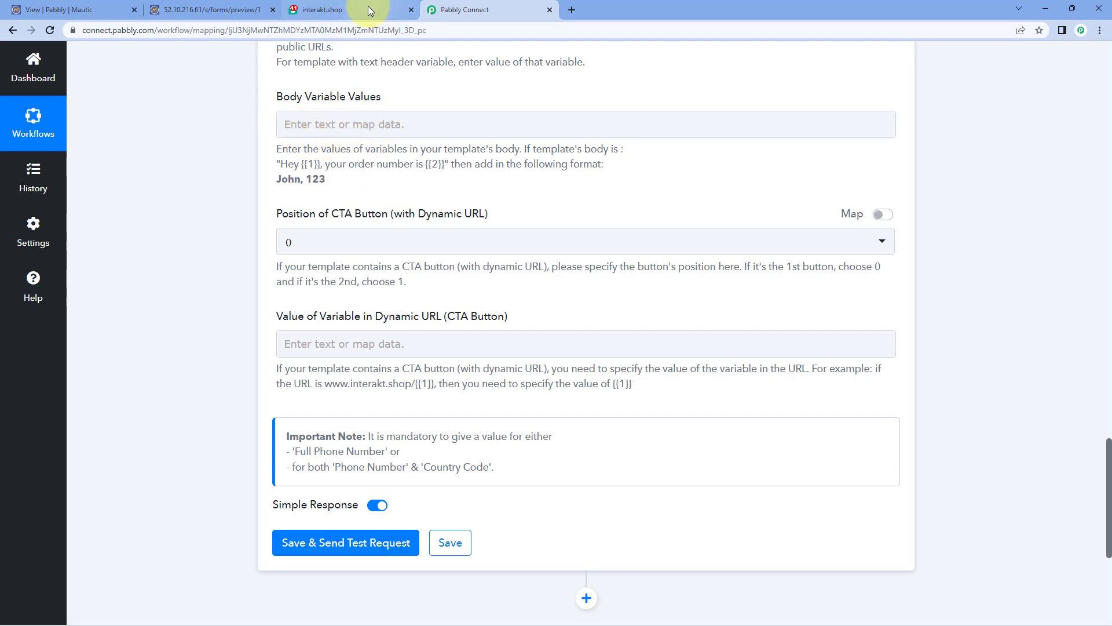
pyautogui.click(367, 7)
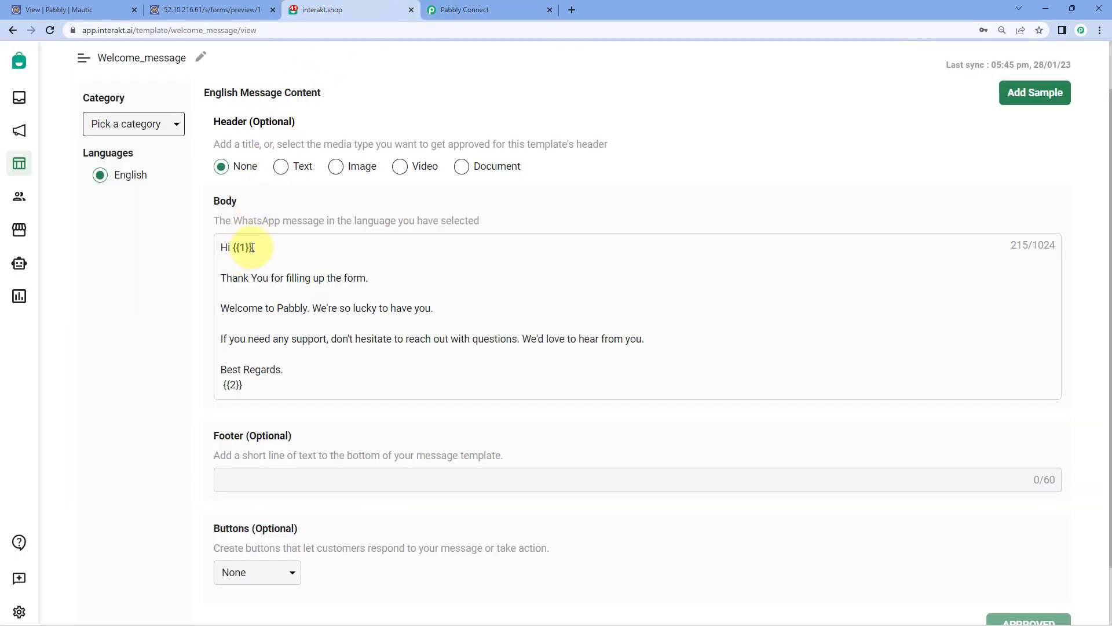
pyautogui.click(453, 10)
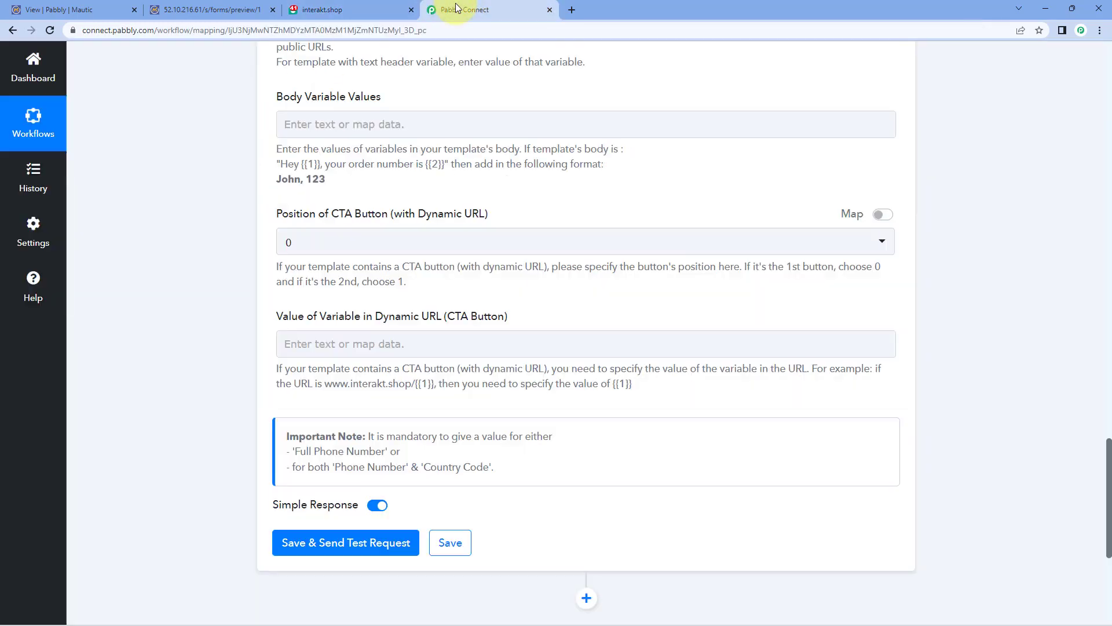
pyautogui.click(296, 123)
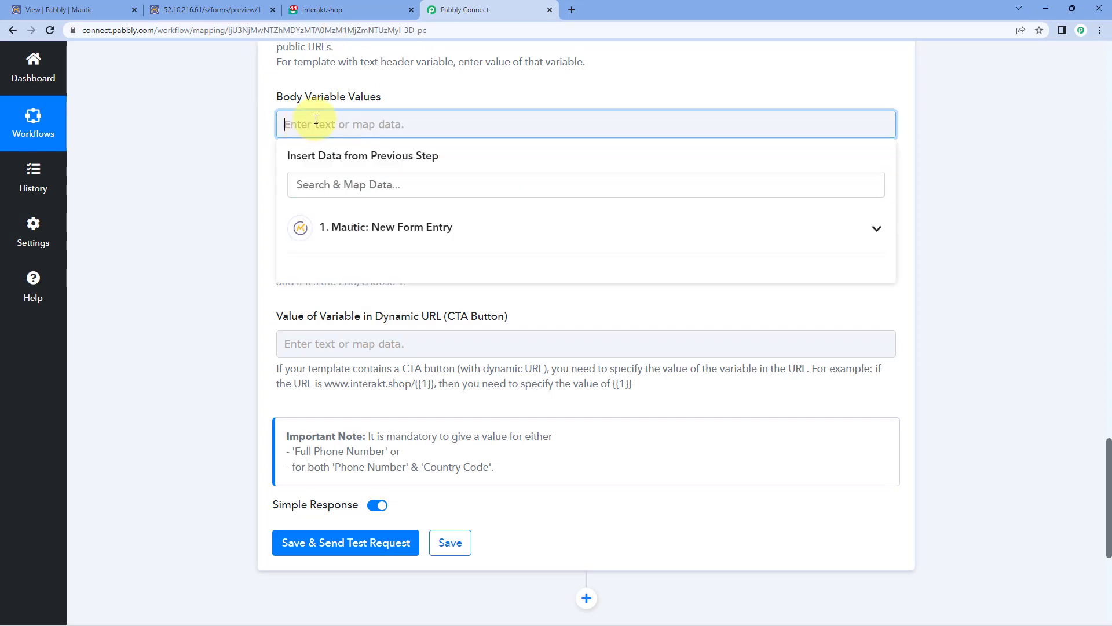
# Step: Map the Mautic New Form Entry's F Name (Demo) into Body Variable Values, then view the Interakt template
pyautogui.click(388, 234)
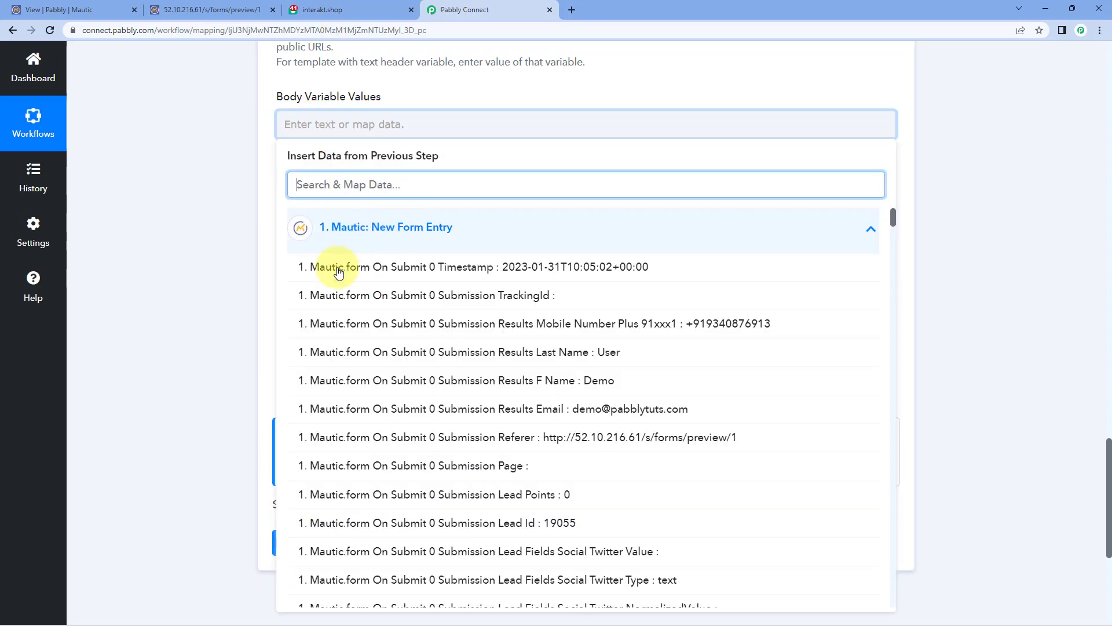
pyautogui.click(439, 392)
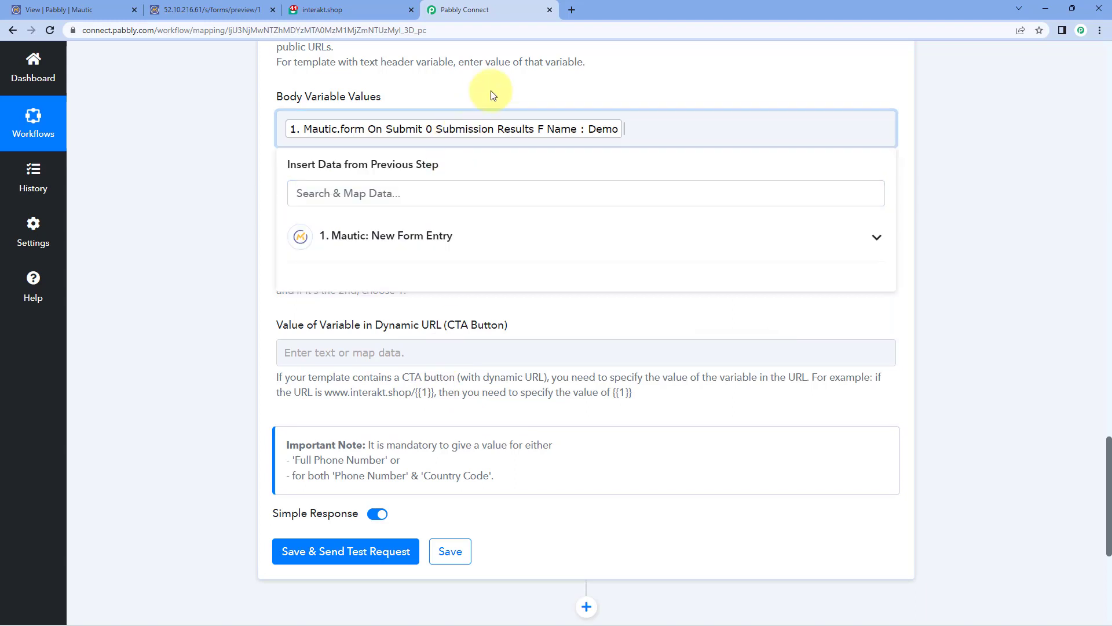
pyautogui.click(493, 95)
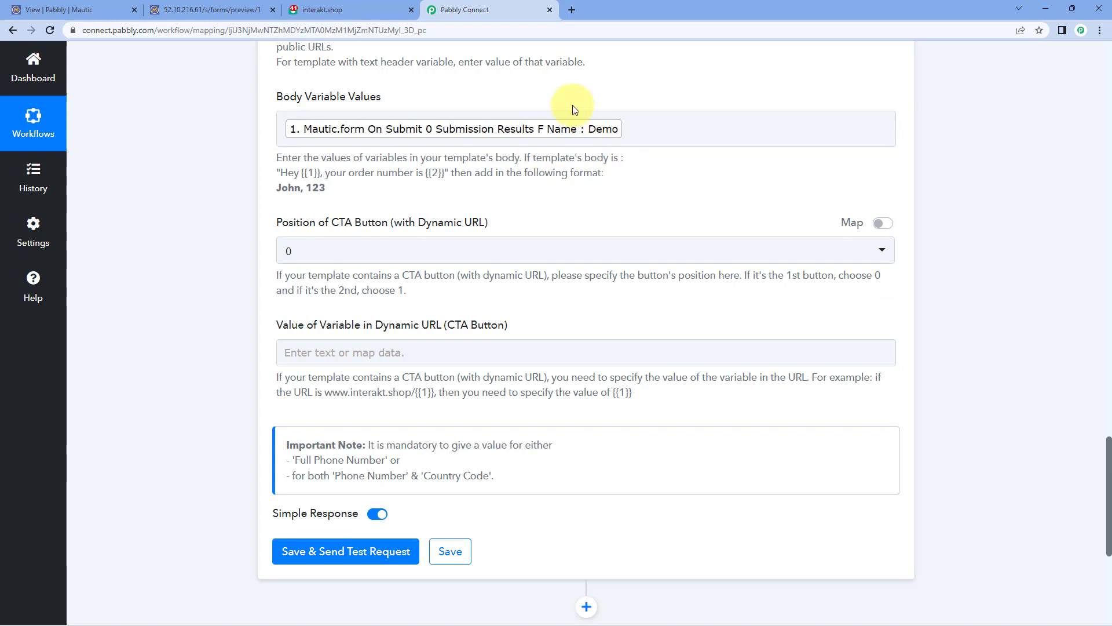
pyautogui.click(342, 10)
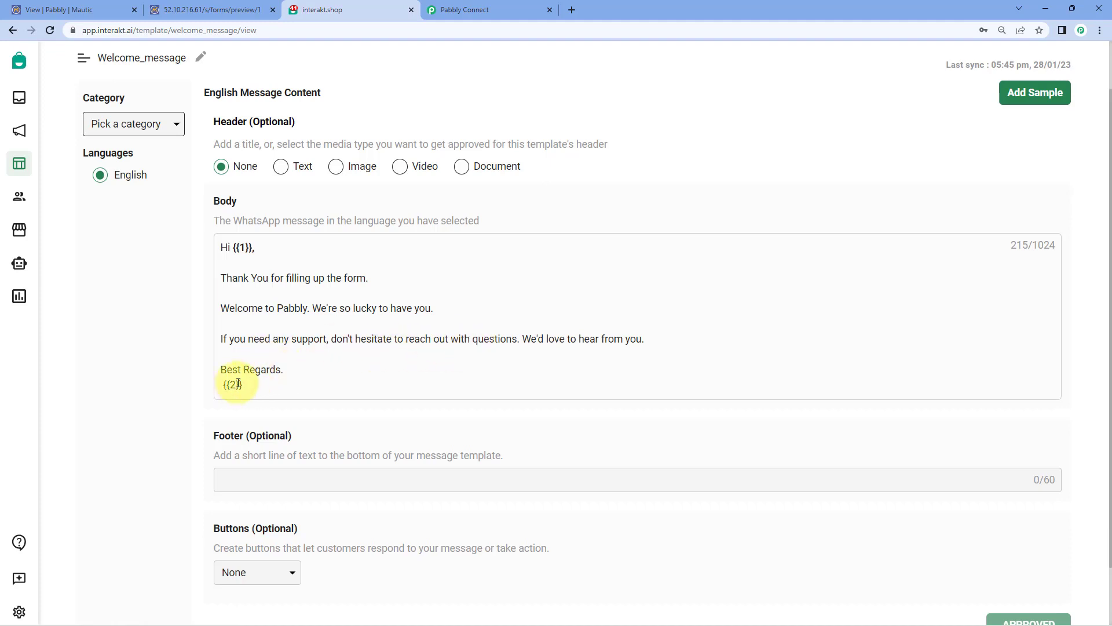
# Step: Highlight the {{2}} sign-off placeholder under Best Regards, then go back to Pabbly Connect
pyautogui.moveTo(237, 388); pyautogui.dragTo(228, 386)
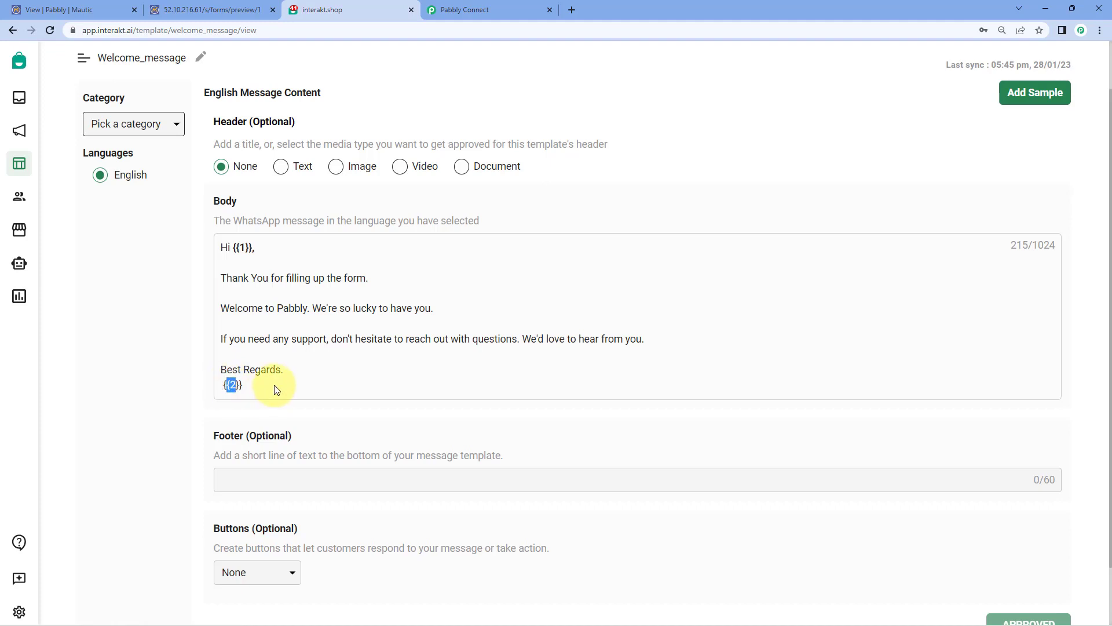
pyautogui.moveTo(224, 386); pyautogui.dragTo(259, 388)
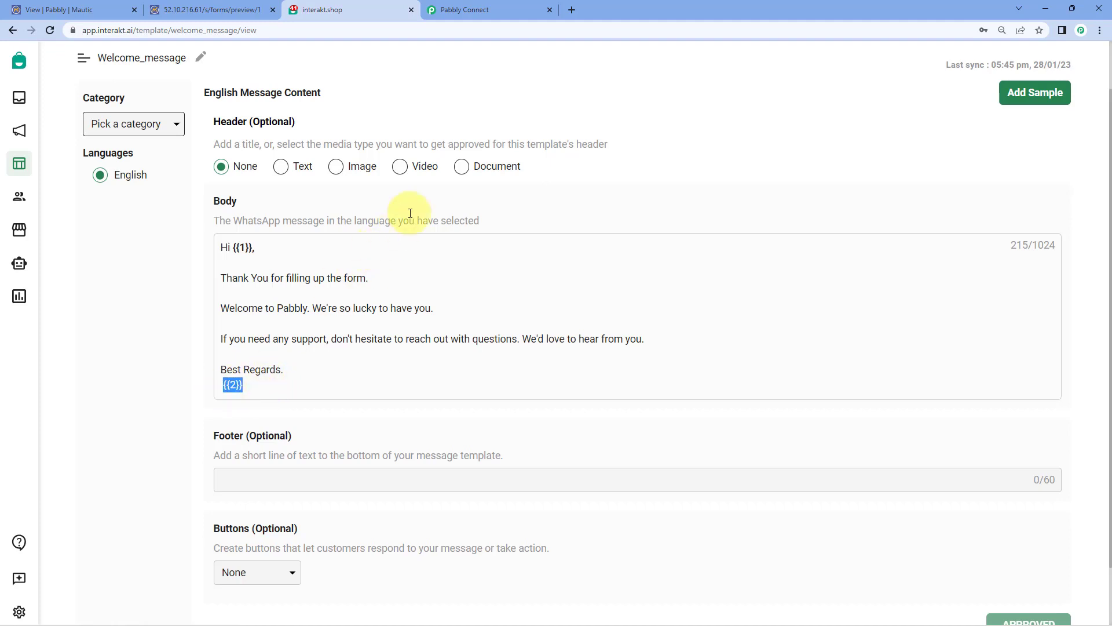
pyautogui.click(503, 5)
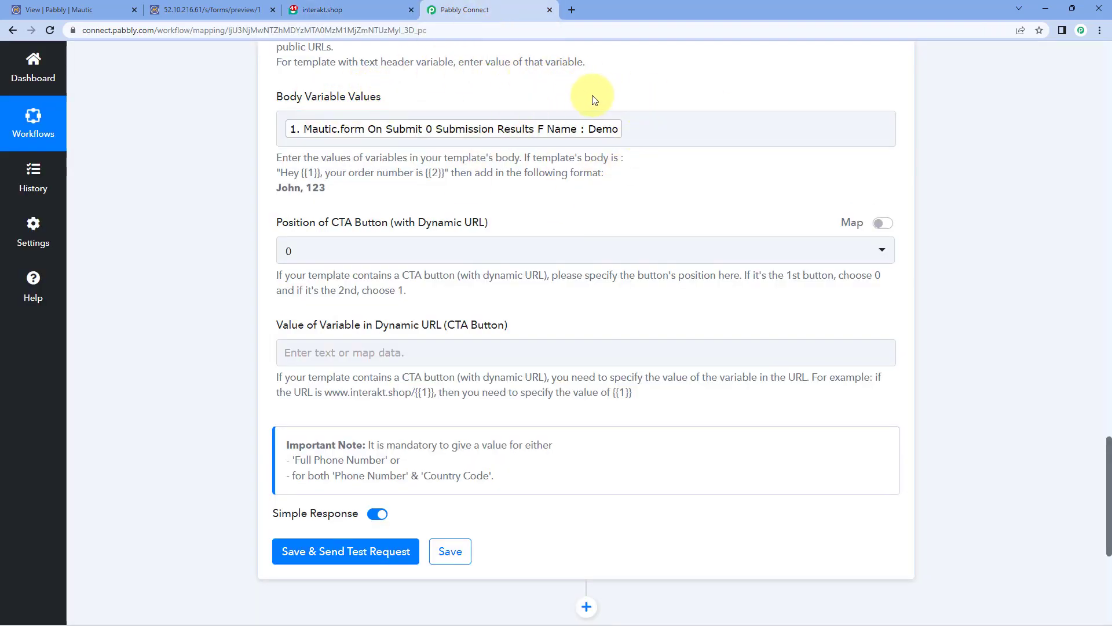
# Step: Append ',Pabbly' after the F Name token in Body Variable Values
pyautogui.click(633, 134)
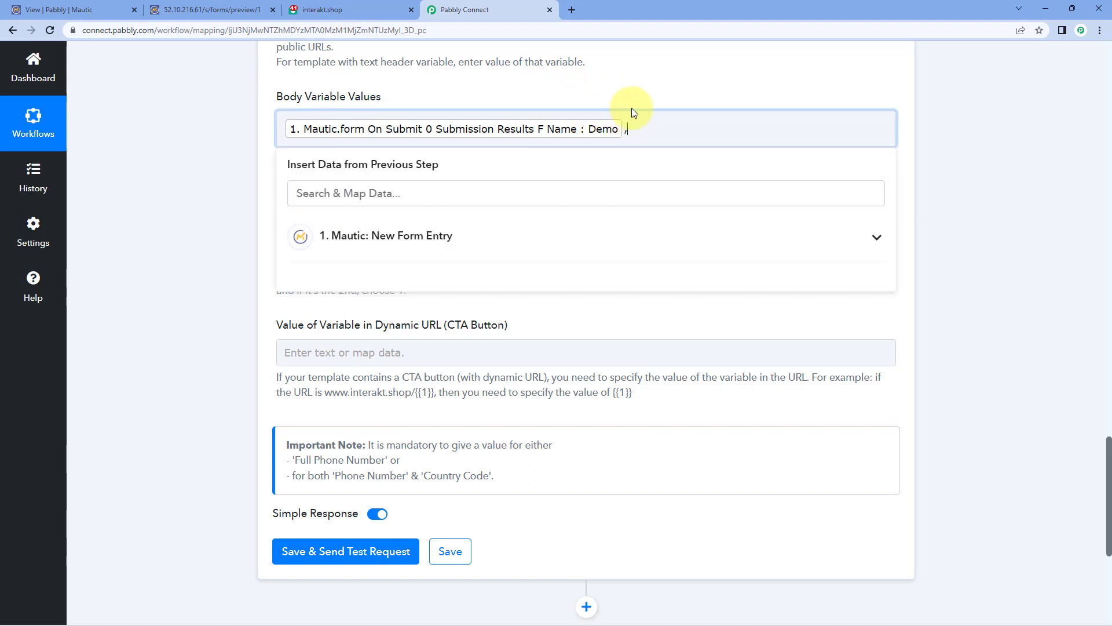
pyautogui.write(',Pabbly')
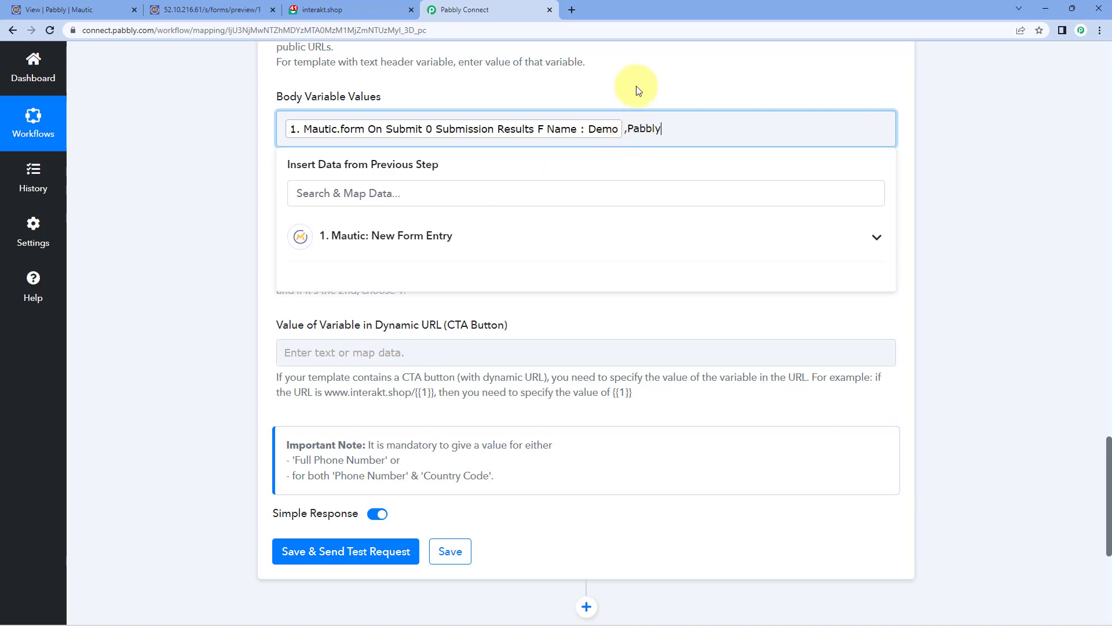
pyautogui.click(641, 84)
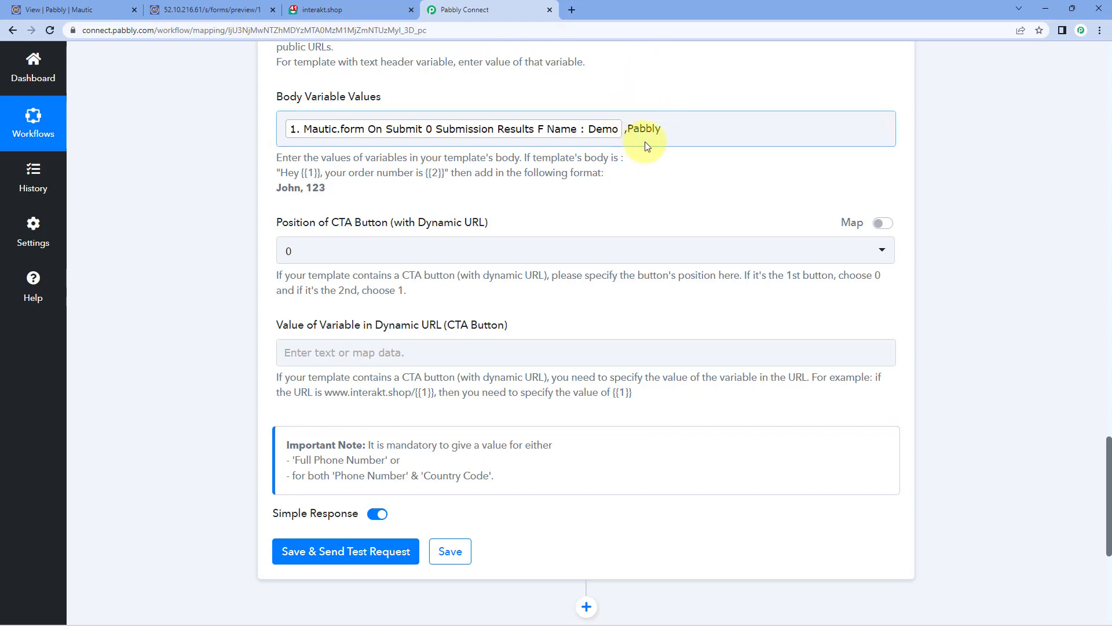
# Step: Compare the Interakt template's {{1}} and {{2}} placeholders against the mapped body values
pyautogui.click(360, 6)
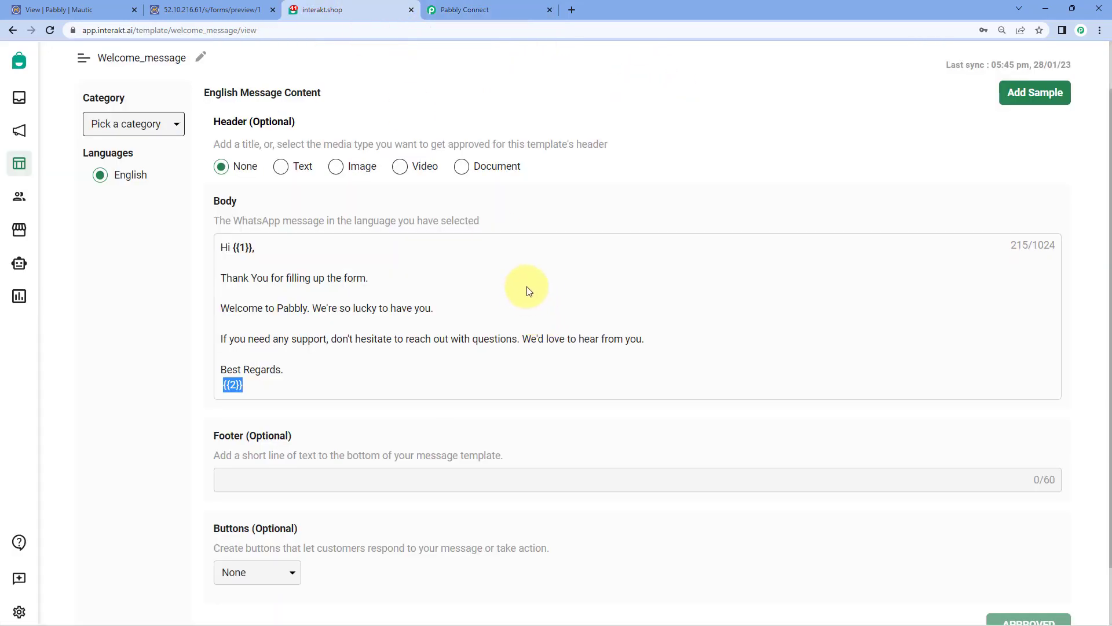
pyautogui.click(531, 219)
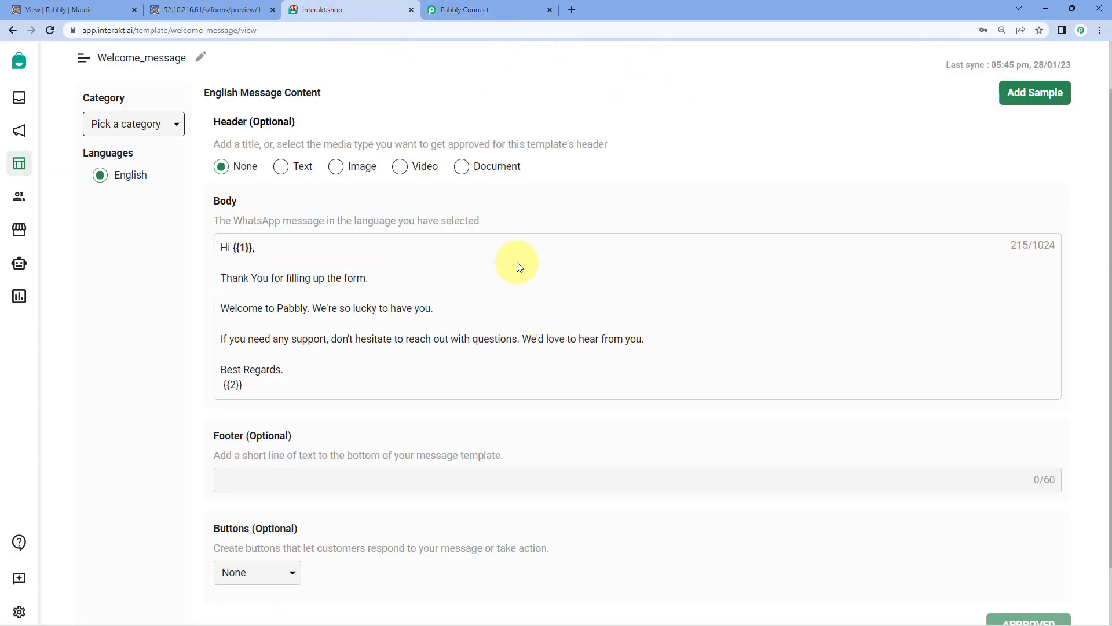
pyautogui.click(498, 10)
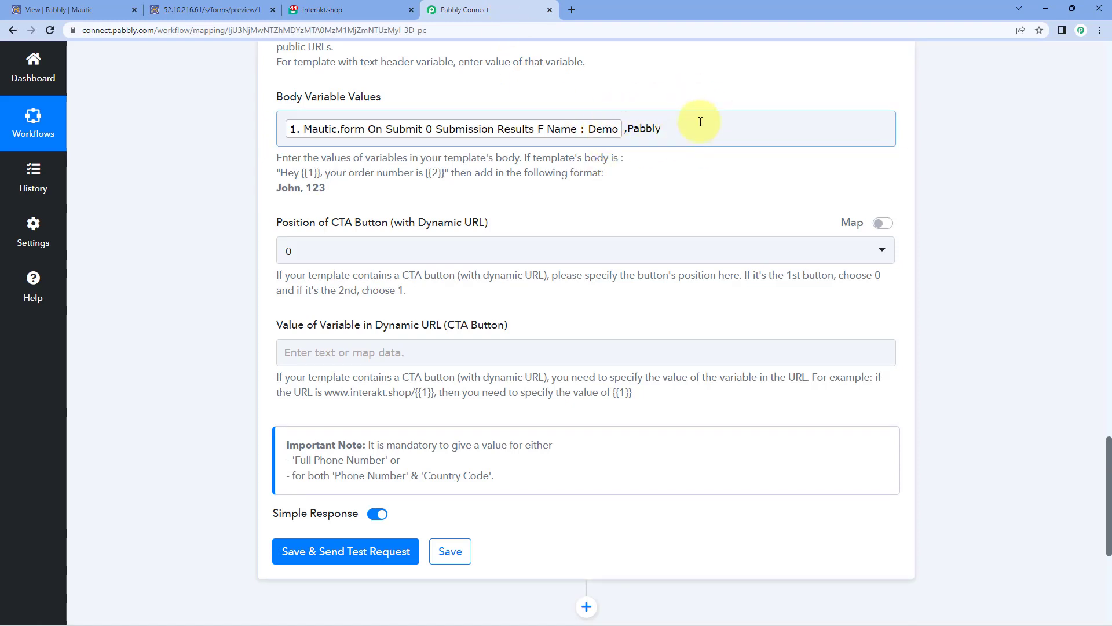
pyautogui.click(528, 59)
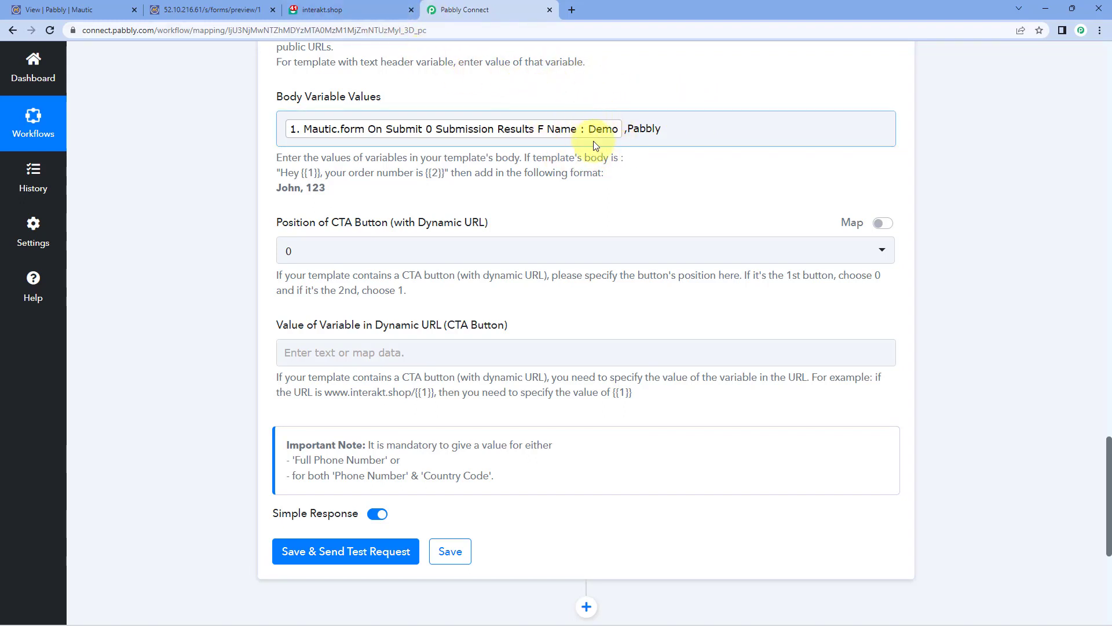
pyautogui.click(368, 9)
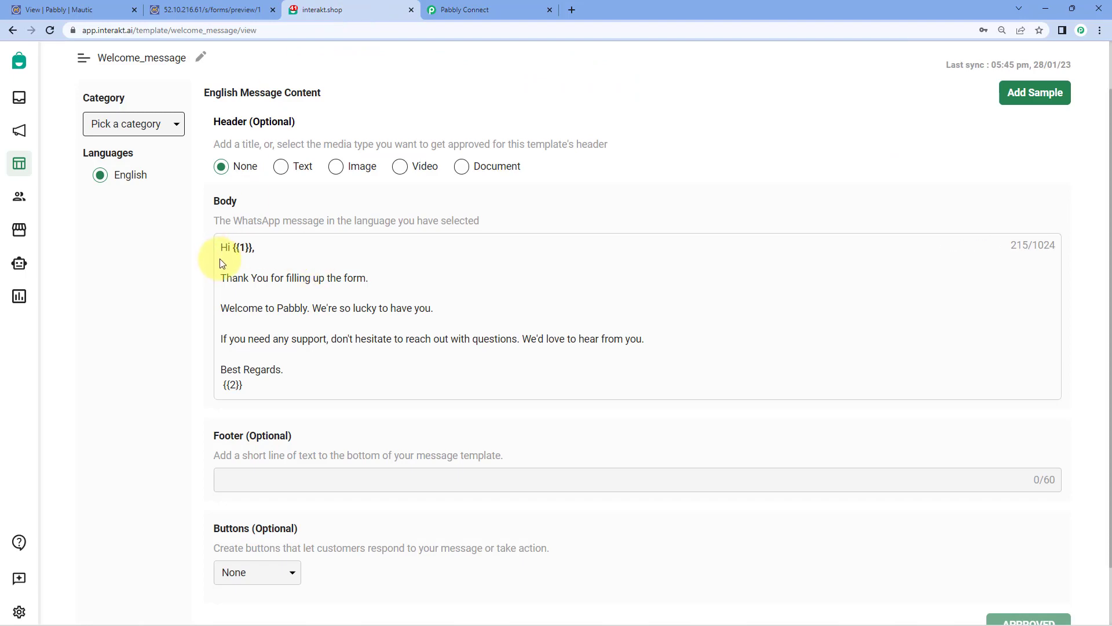
pyautogui.click(483, 9)
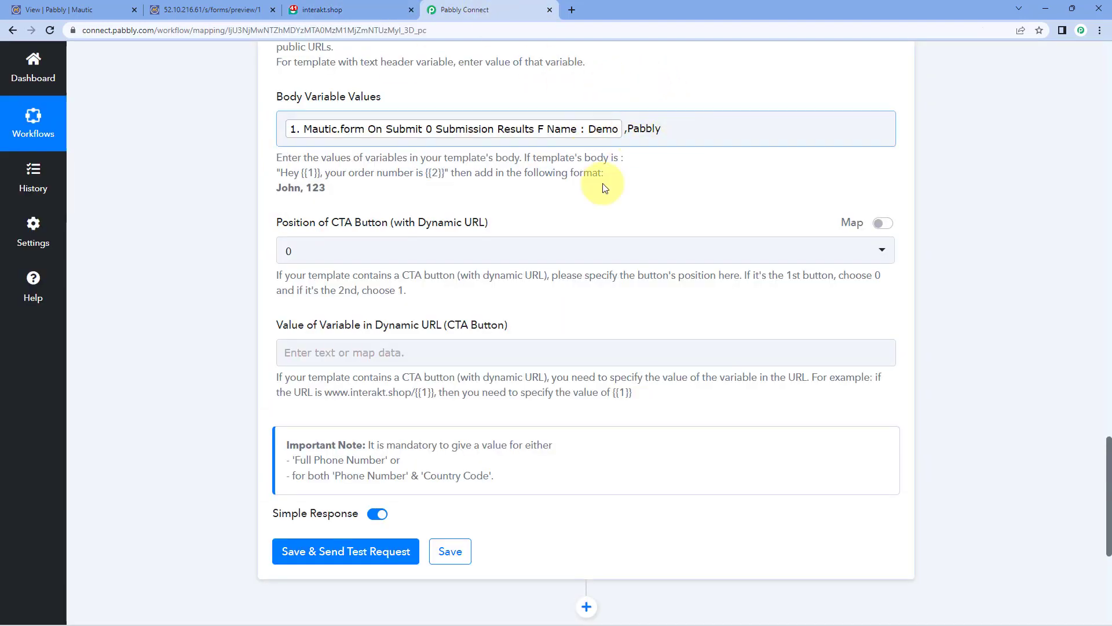
pyautogui.click(370, 8)
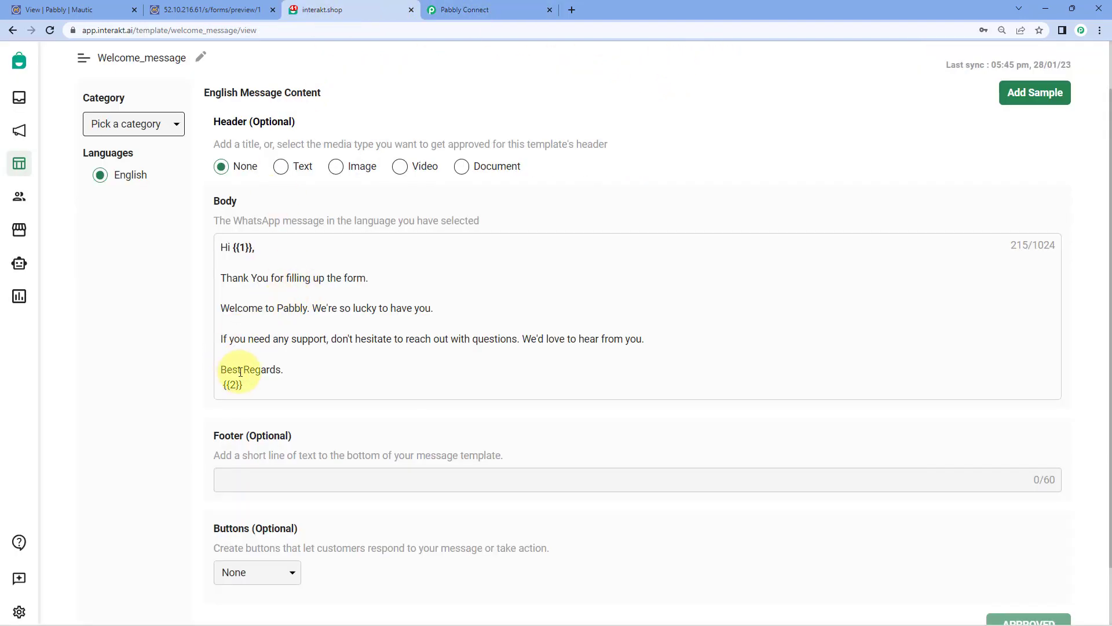
pyautogui.click(524, 11)
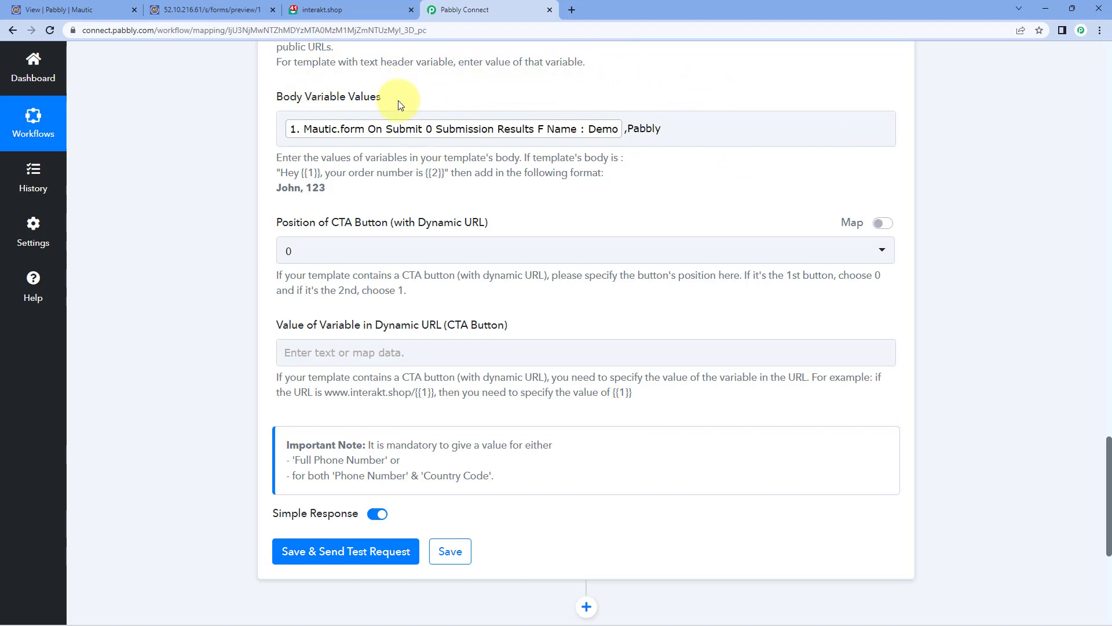
# Step: Review the Interakt template's button, then the Dynamic URL wording in Pabbly Connect
pyautogui.scroll(-2, 248, 138)
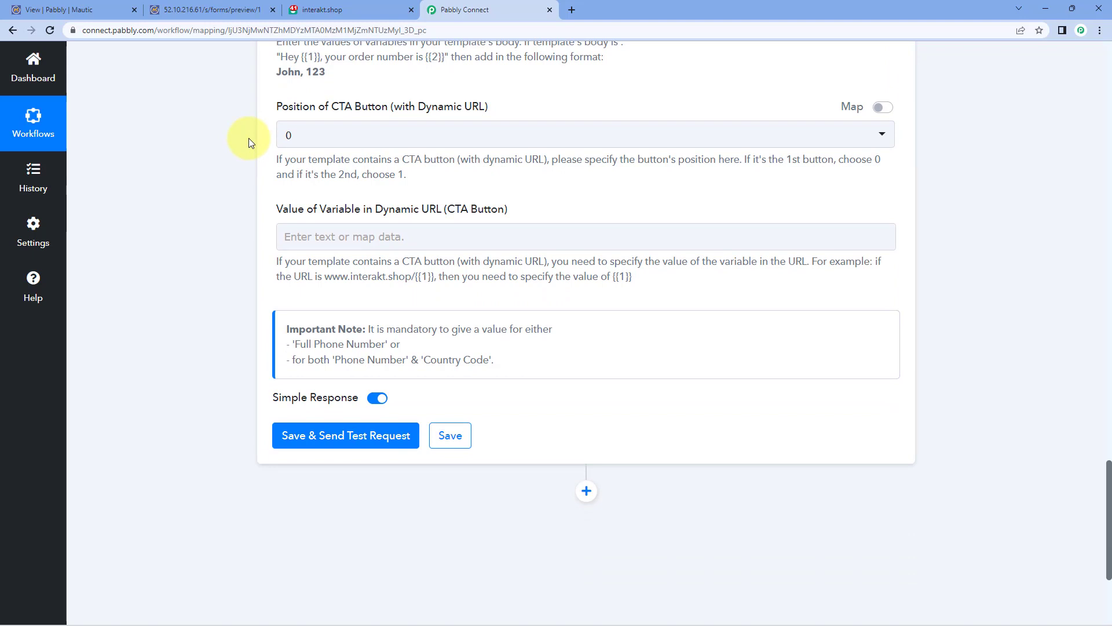
pyautogui.click(352, 12)
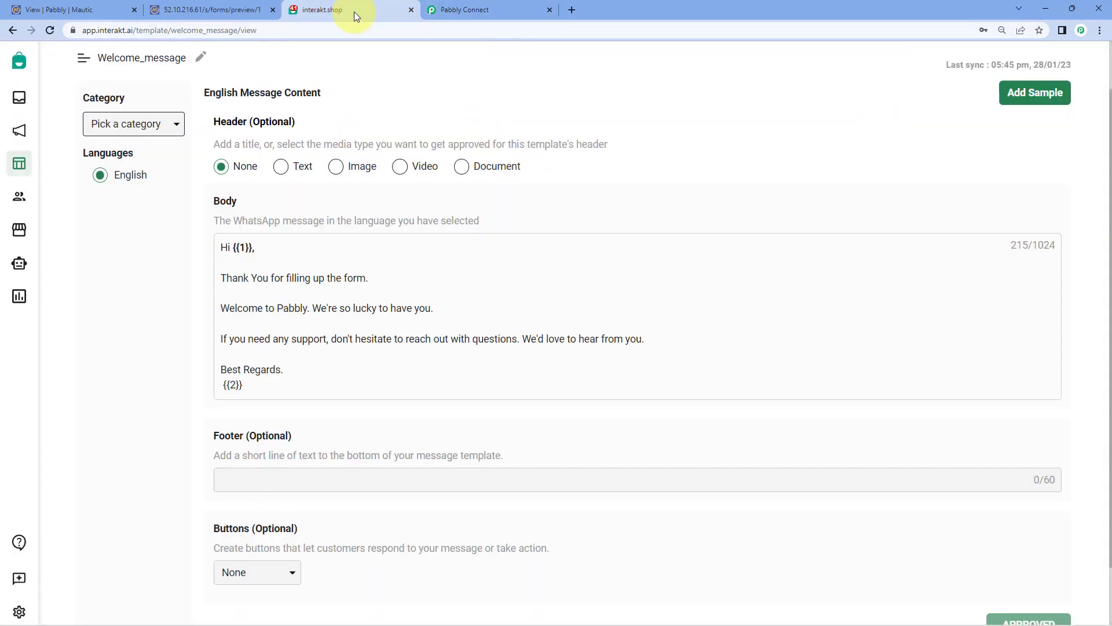
pyautogui.scroll(-1, 188, 293)
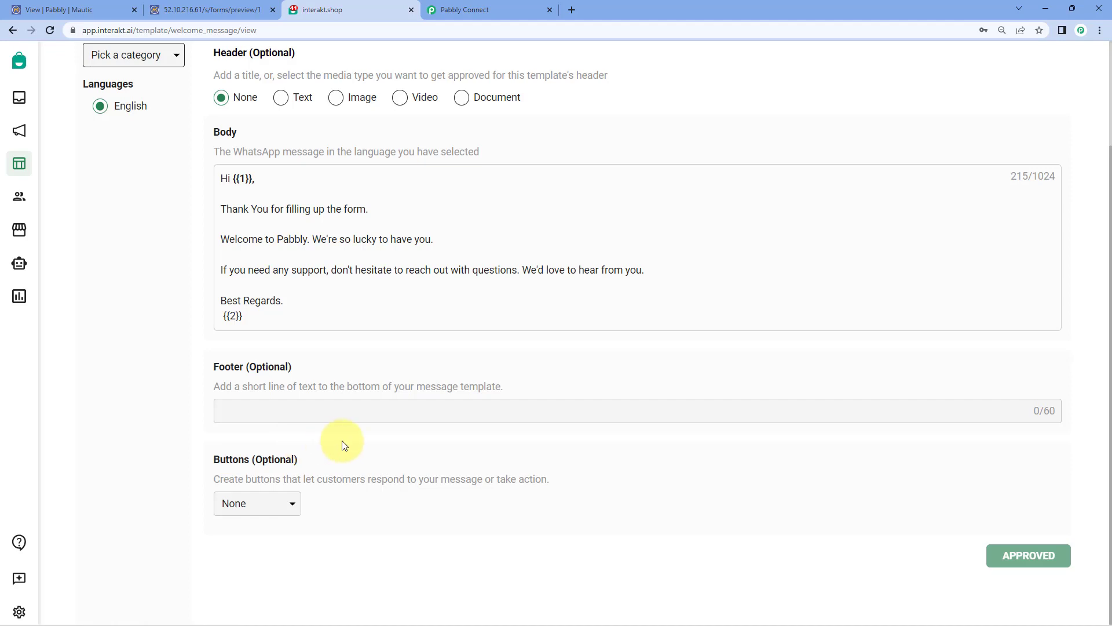
pyautogui.click(524, 9)
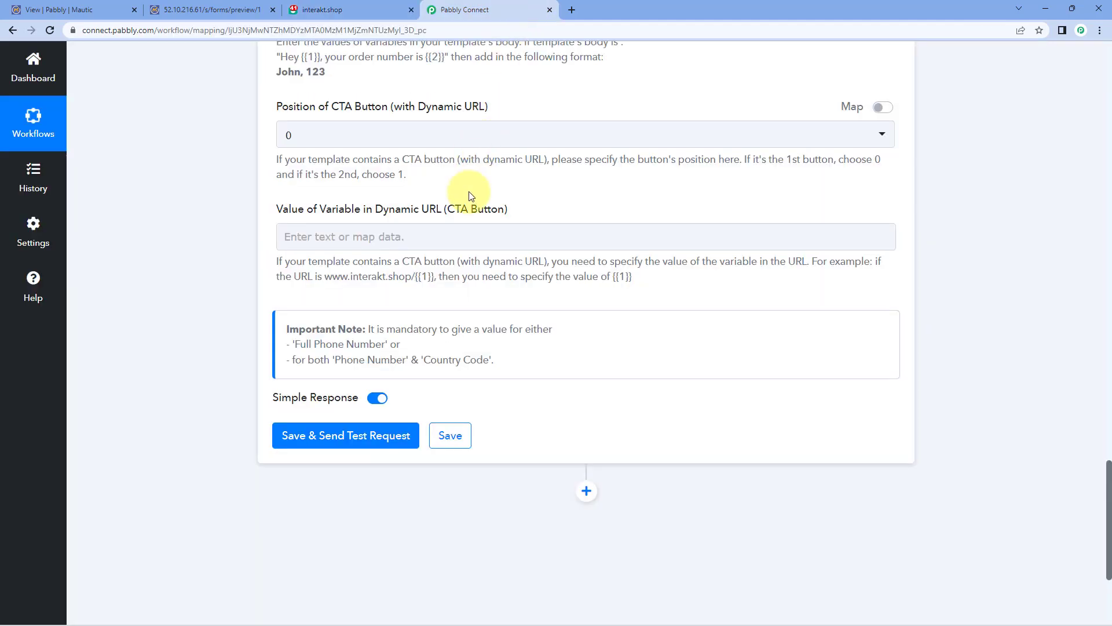
pyautogui.moveTo(496, 110); pyautogui.dragTo(418, 114)
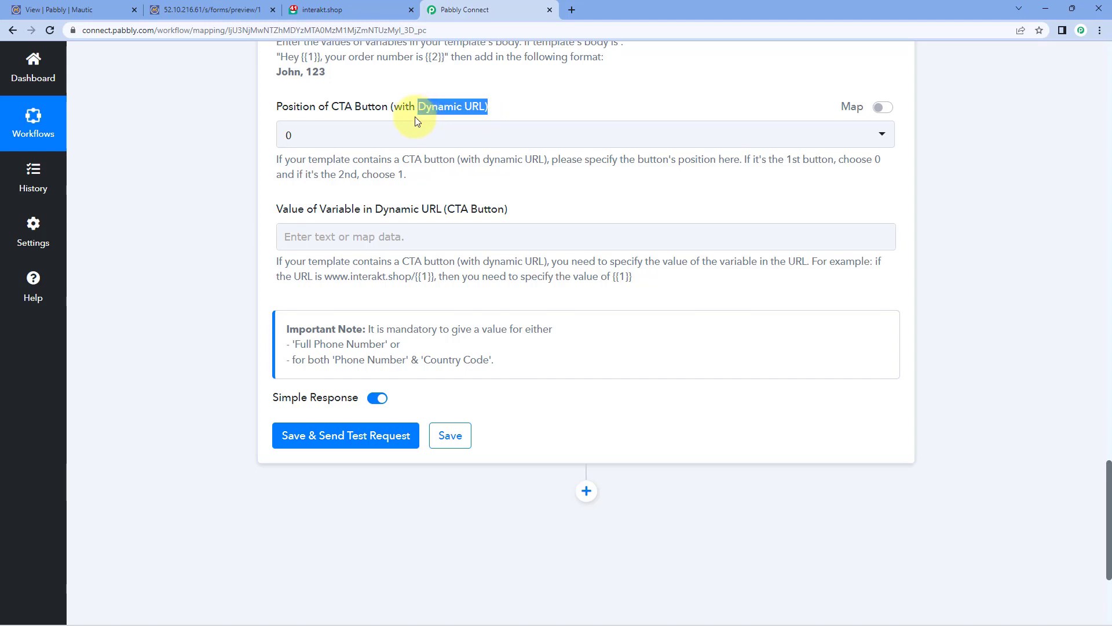
# Step: Keep CTA Button position at 0, select Value of Variable, and save and send a test request
pyautogui.click(429, 168)
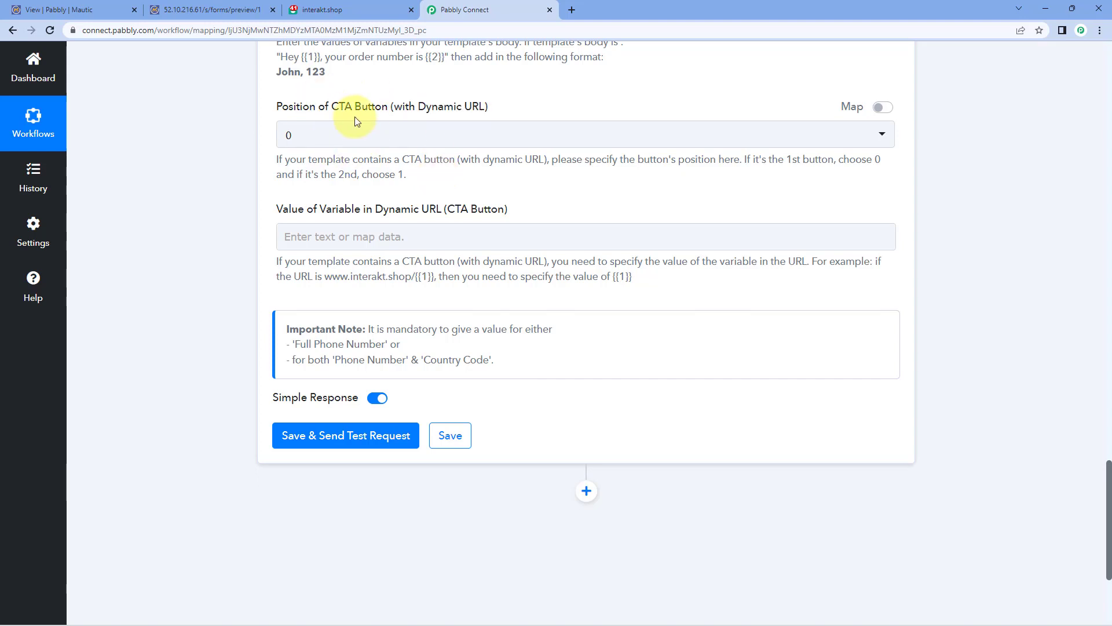
pyautogui.click(347, 134)
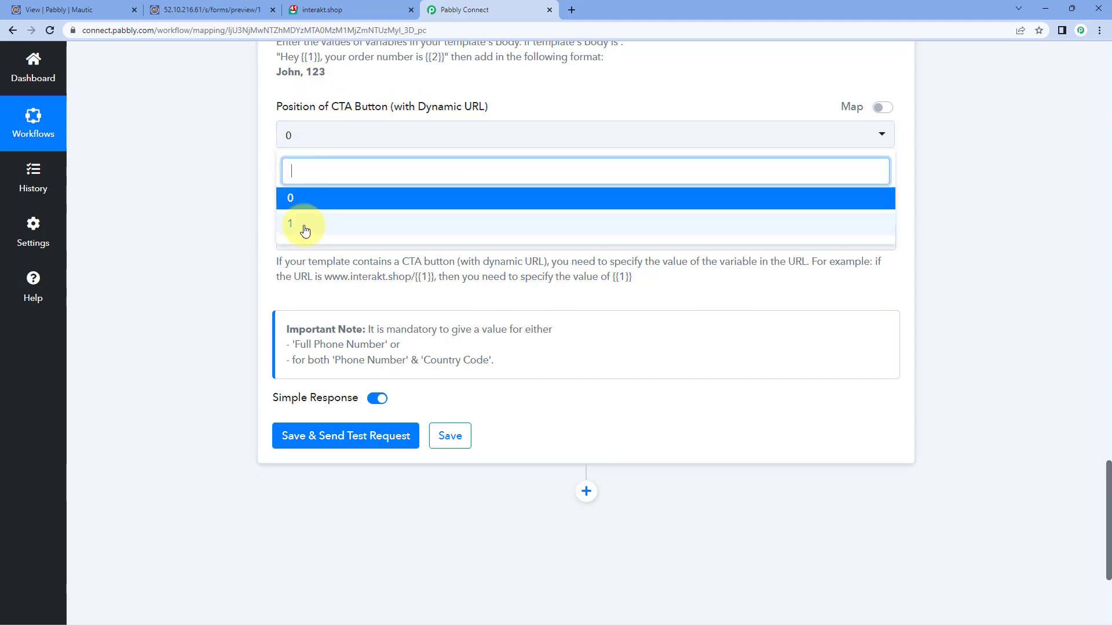
pyautogui.click(270, 164)
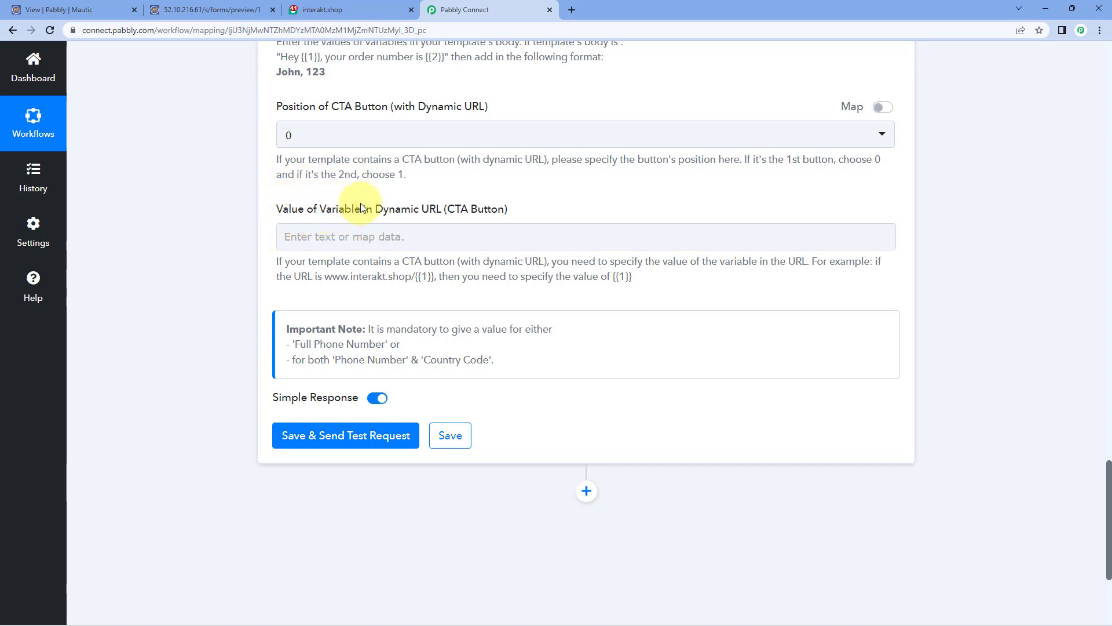
pyautogui.click(396, 238)
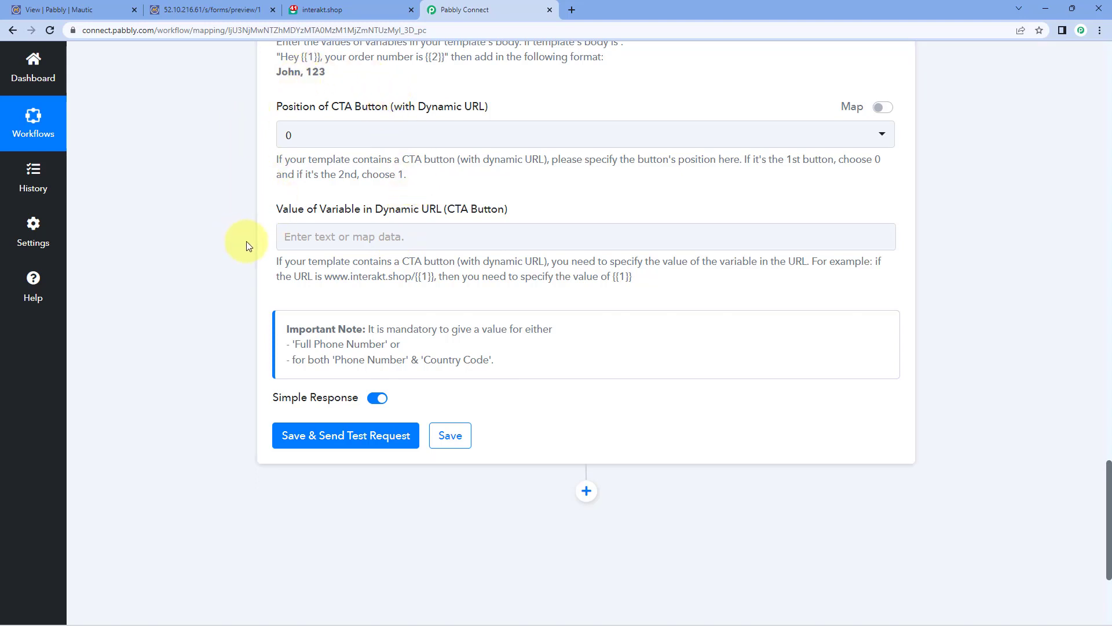
pyautogui.scroll(1, 261, 162)
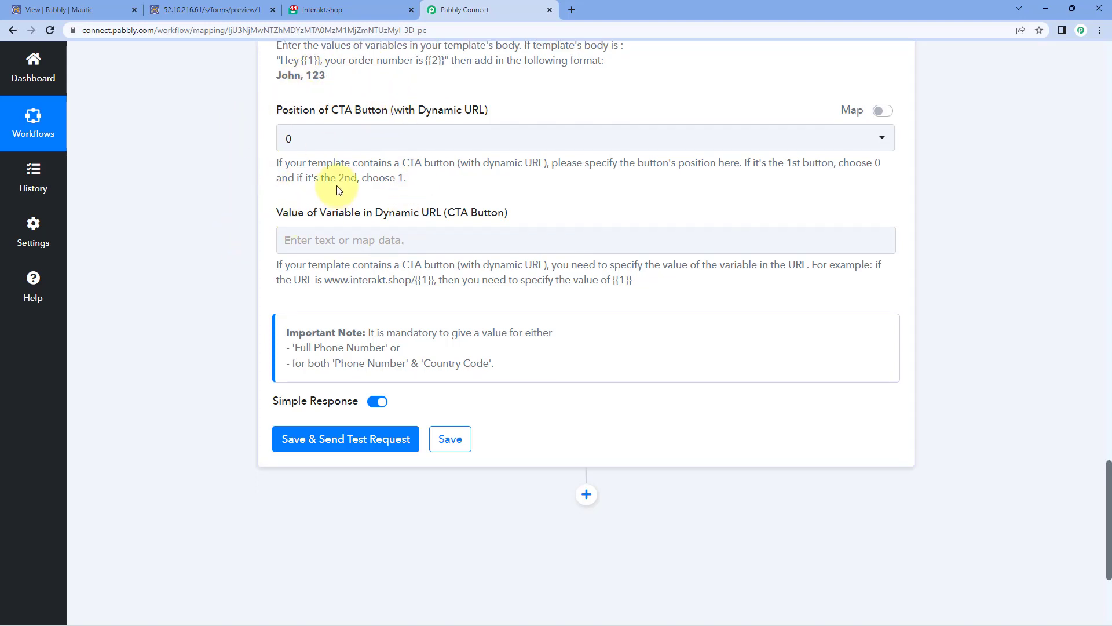
pyautogui.scroll(-3, 284, 260)
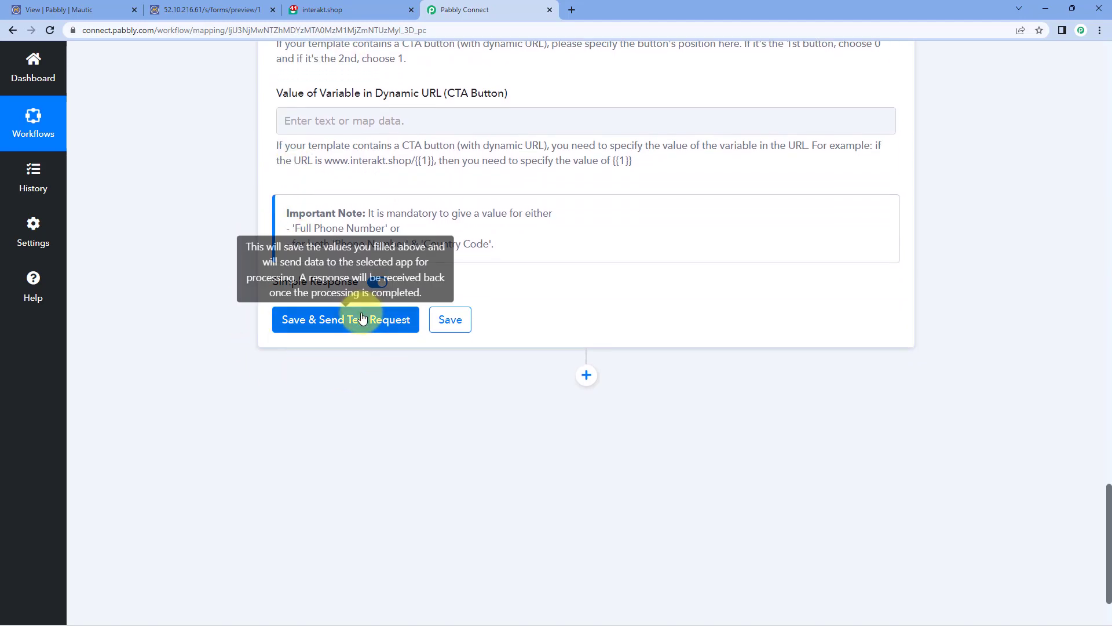
pyautogui.click(359, 320)
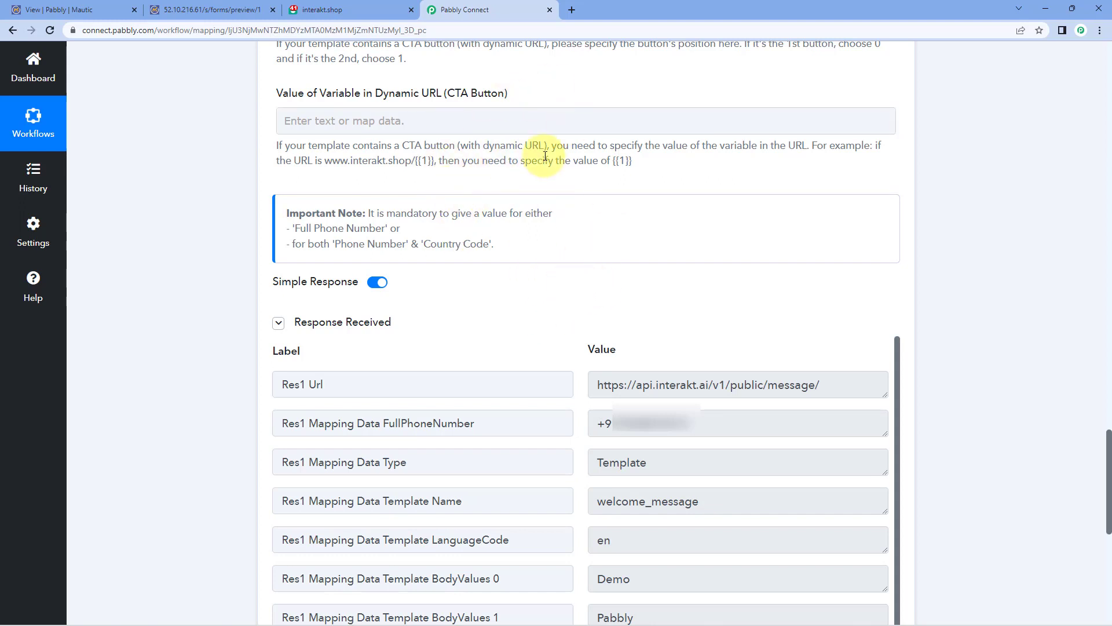
# Step: Recheck the Template Code Name, glance at the form preview, and open a new browser tab
pyautogui.scroll(5, 556, 200)
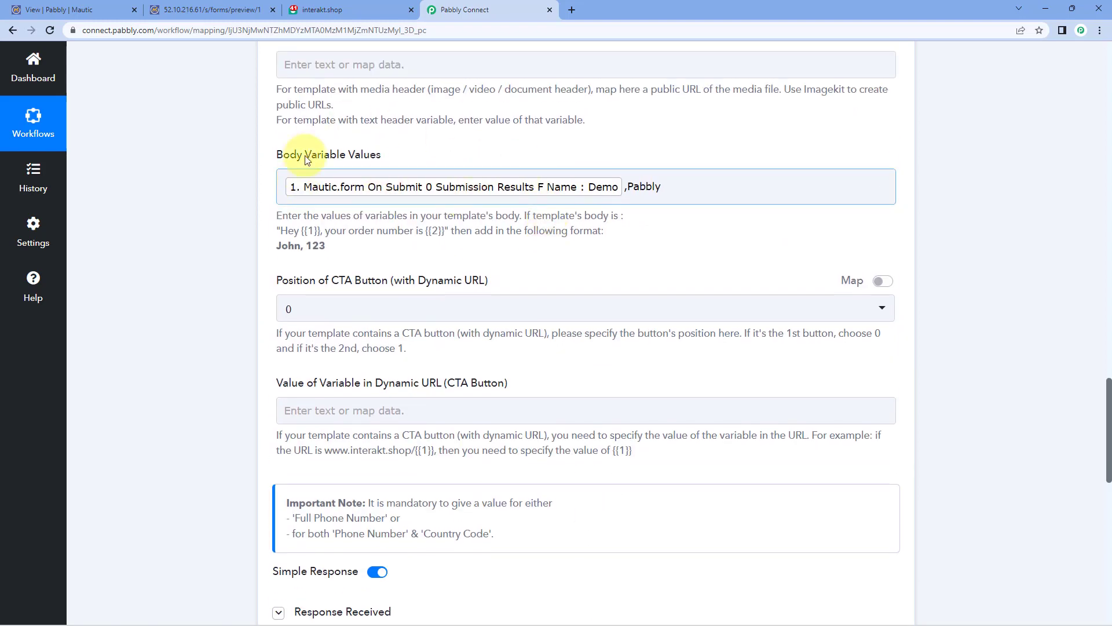
pyautogui.scroll(2, 574, 152)
pyautogui.scroll(2, 558, 168)
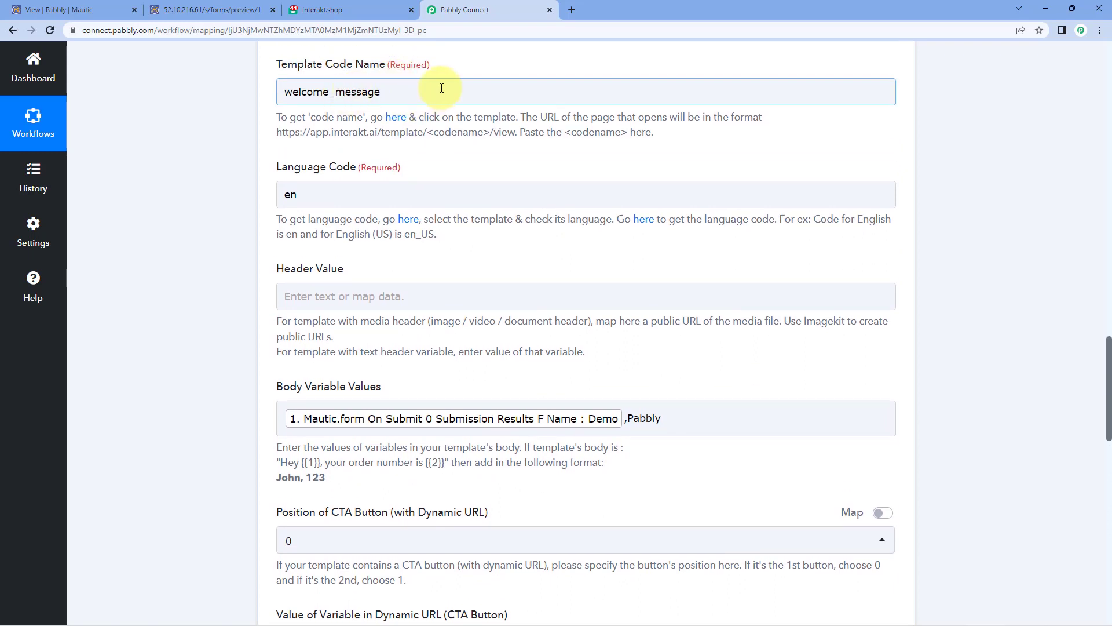
pyautogui.click(254, 12)
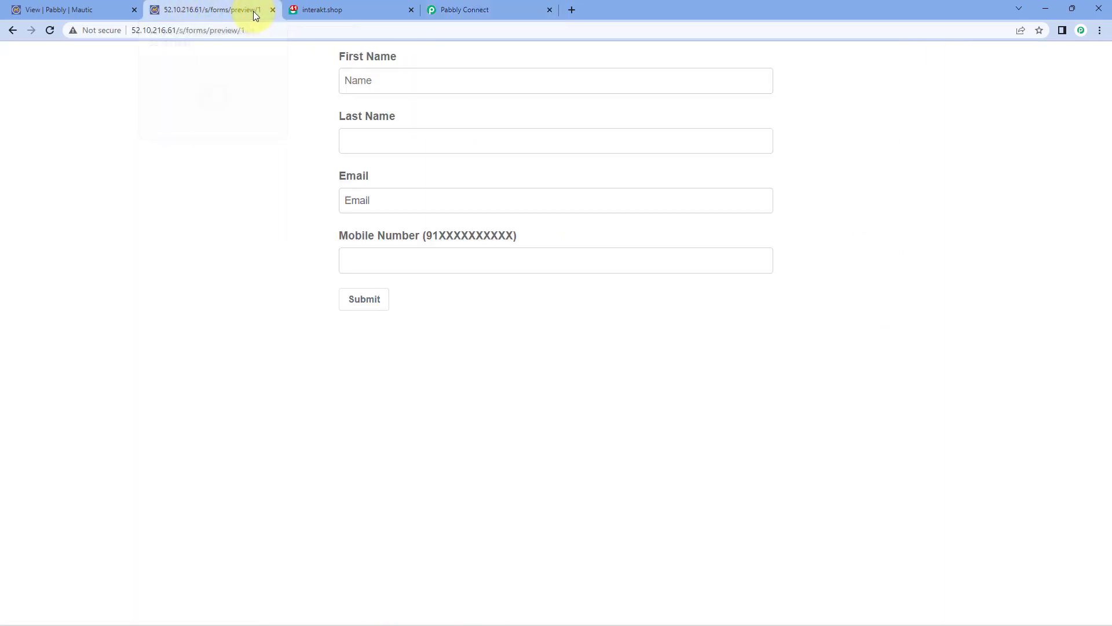
pyautogui.click(486, 7)
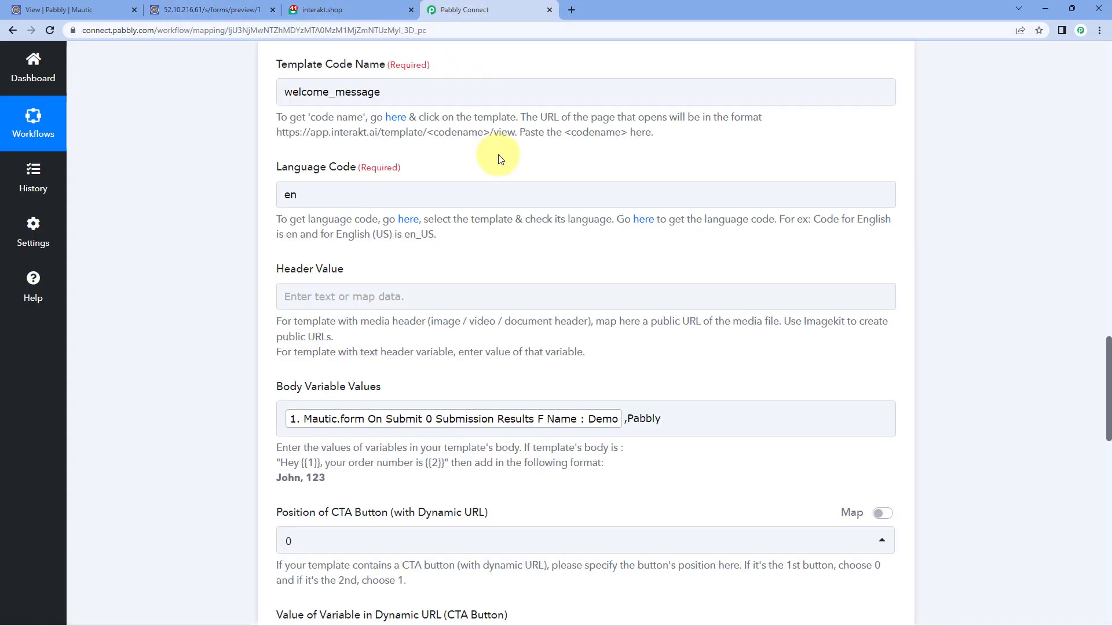
pyautogui.click(572, 10)
# Step: Load WhatsApp Web and open the Interakt chat
pyautogui.write('we')
pyautogui.press('Return')
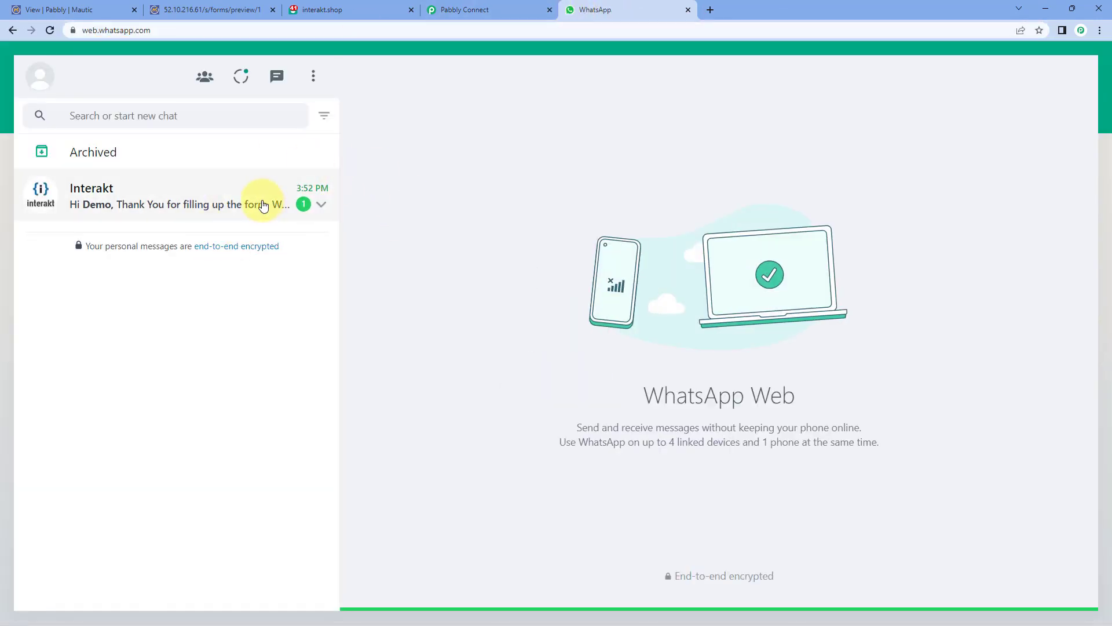
pyautogui.click(261, 202)
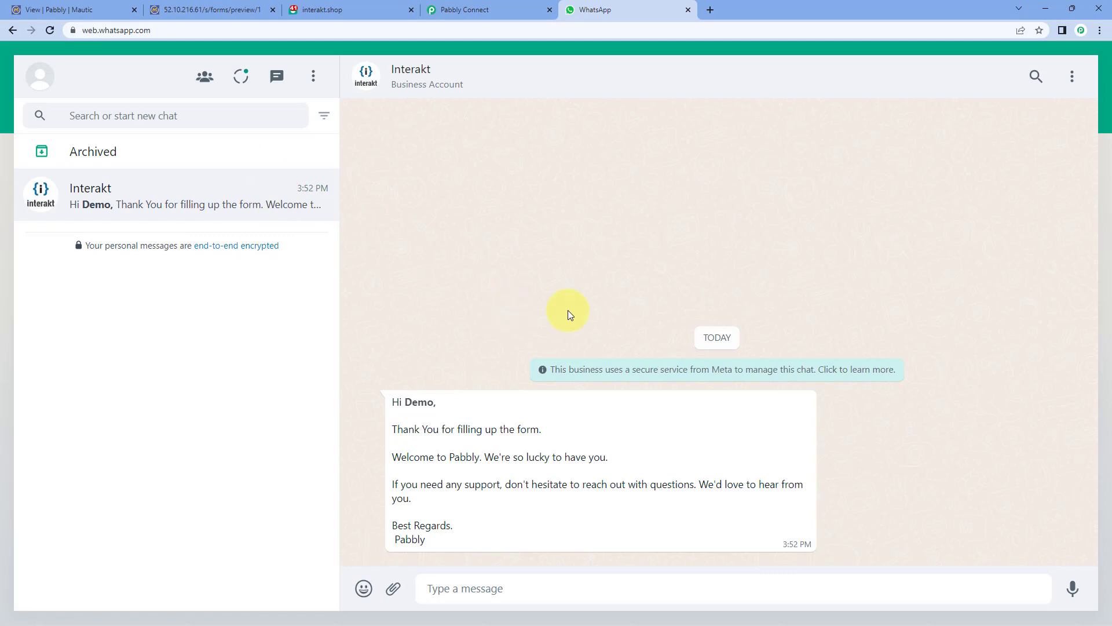
# Step: Verify the welcome message shows the name Demo and the sign-off Pabbly, then return to Pabbly Connect
pyautogui.moveTo(405, 402); pyautogui.dragTo(433, 402)
pyautogui.click(219, 9)
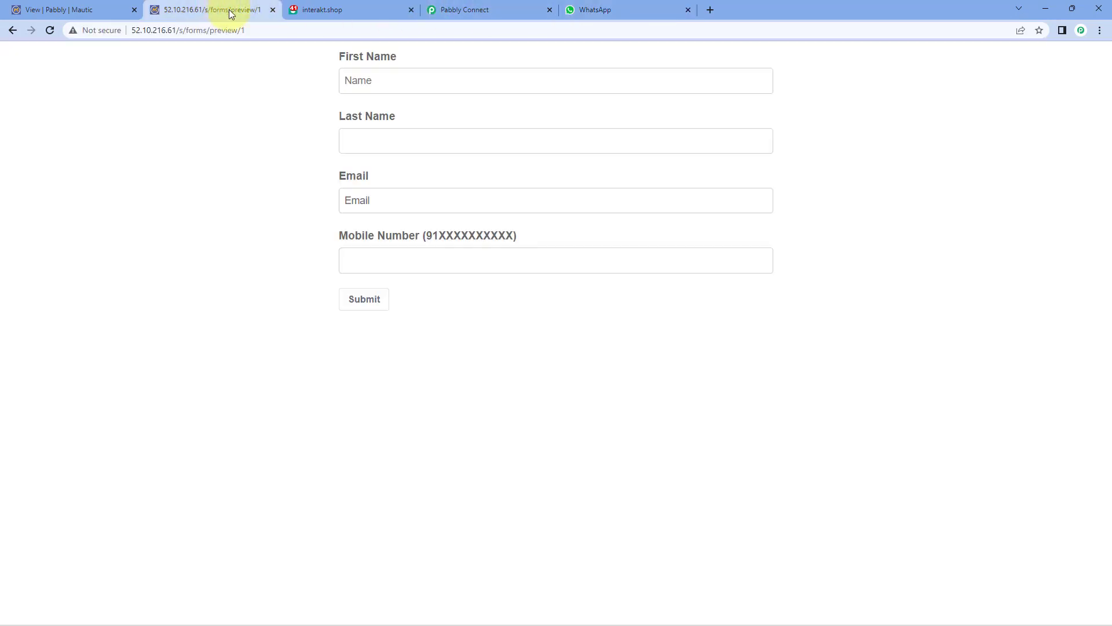
pyautogui.click(618, 7)
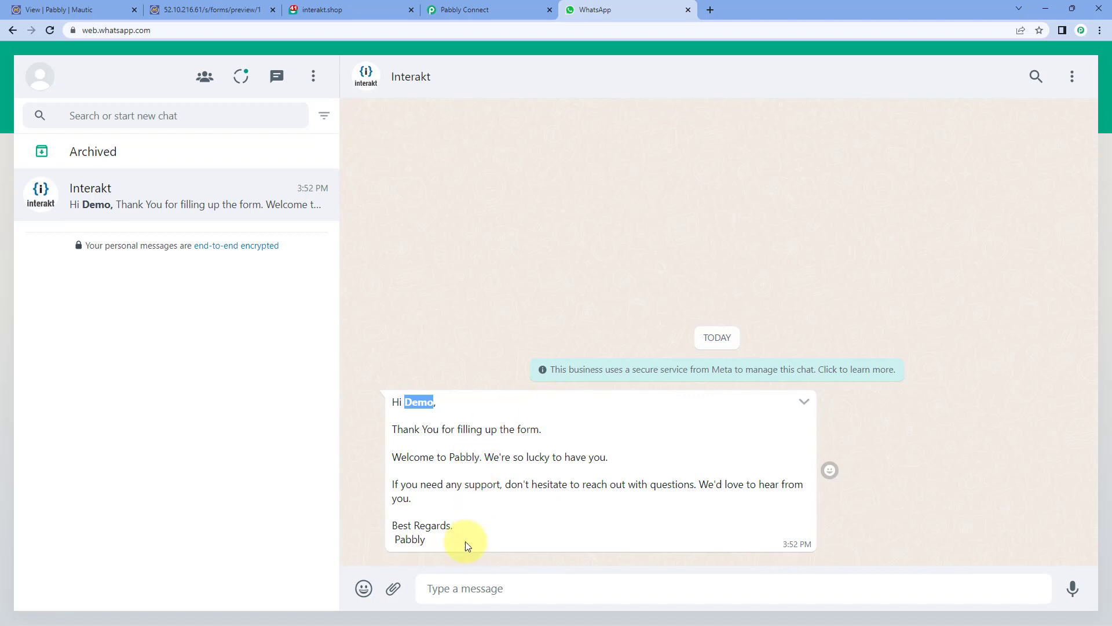
pyautogui.doubleClick(412, 539)
pyautogui.moveTo(434, 402); pyautogui.dragTo(404, 403)
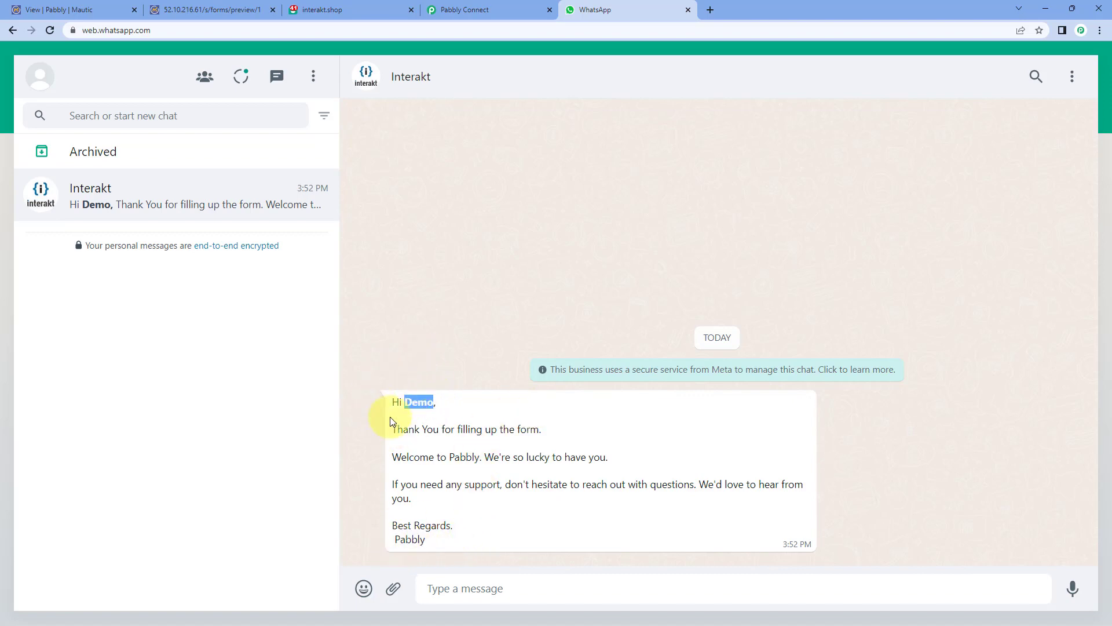
pyautogui.moveTo(430, 543); pyautogui.dragTo(389, 543)
pyautogui.click(452, 9)
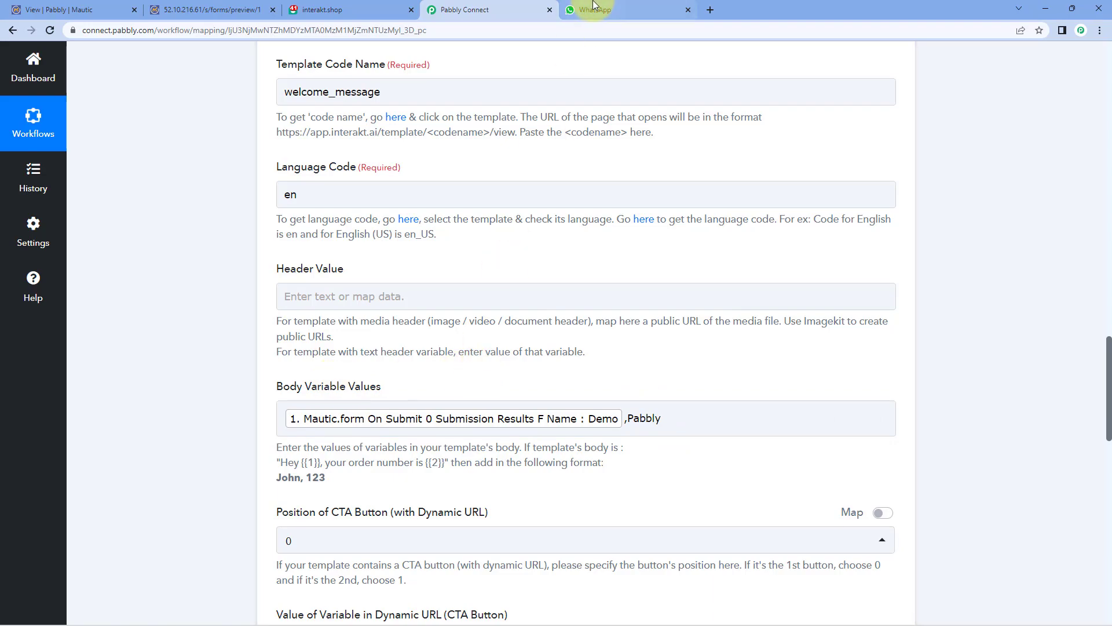
# Step: Collapse the Mautic trigger step to view the whole 'Mautic to Interakt' workflow, then open the form preview
pyautogui.scroll(15, 881, 270)
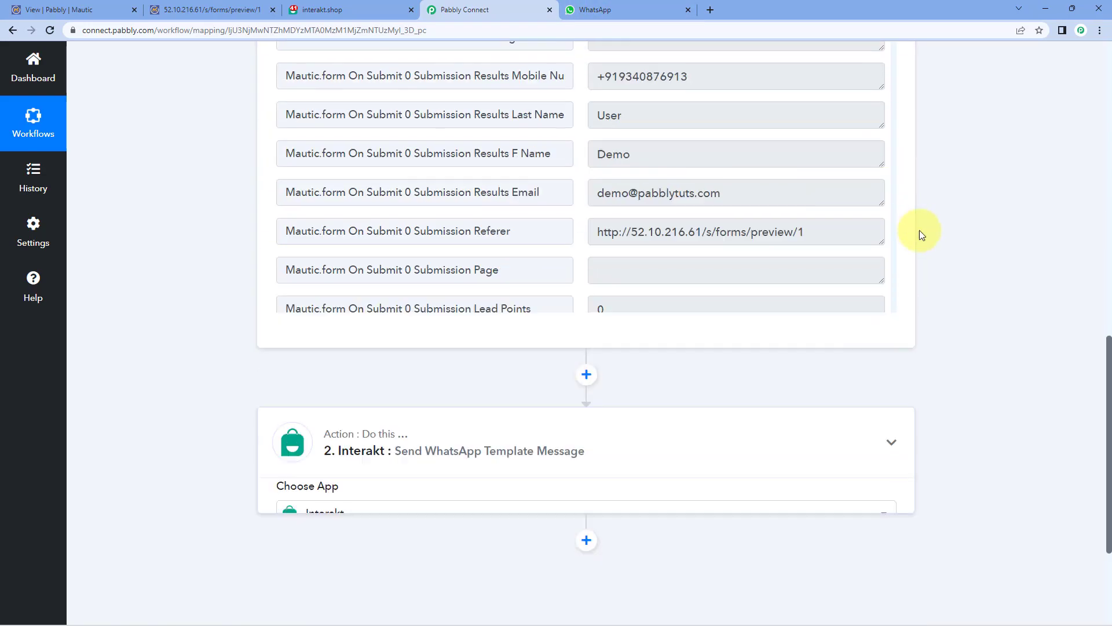
pyautogui.scroll(10, 921, 232)
pyautogui.click(892, 247)
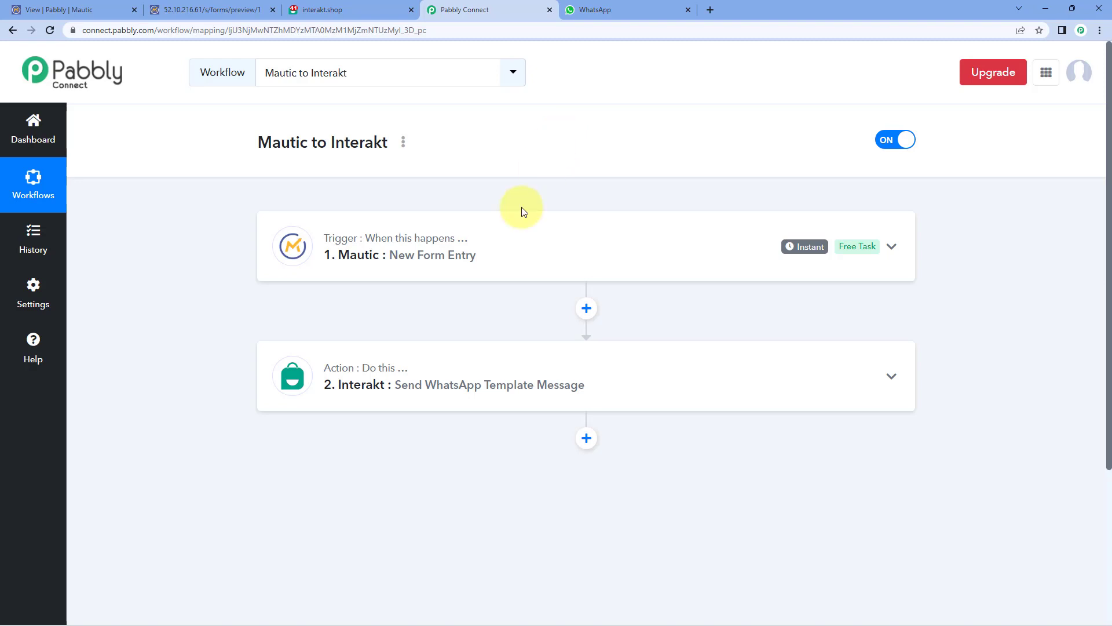
pyautogui.click(594, 9)
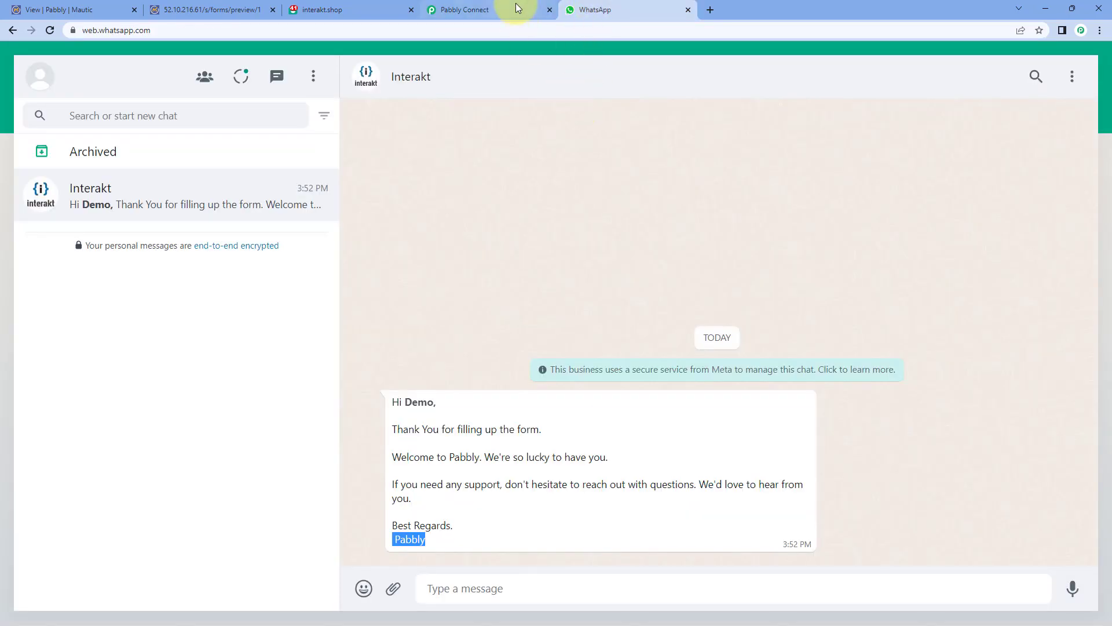
pyautogui.click(517, 7)
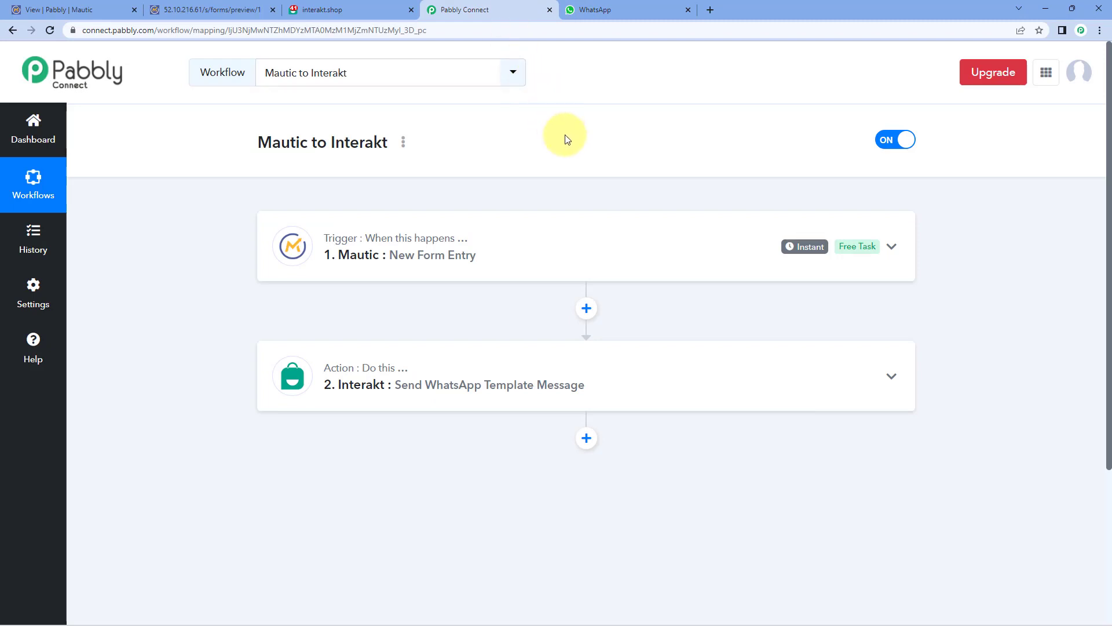
pyautogui.click(232, 10)
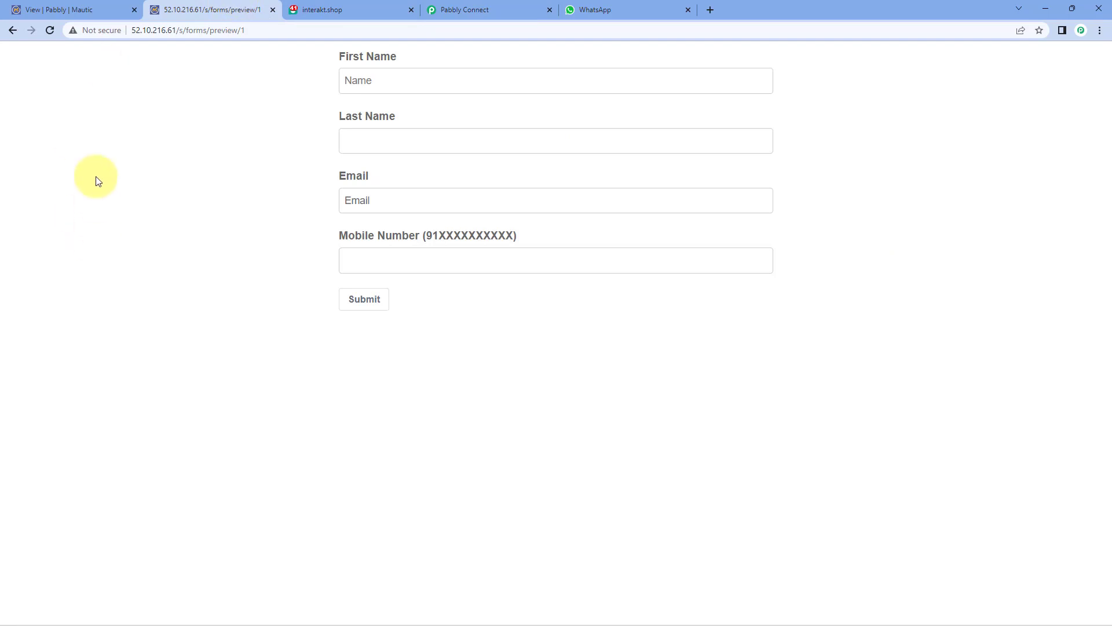
# Step: Submit the Mautic form with first name Test, last name User, a test e-mail and a mobile number
pyautogui.click(406, 84)
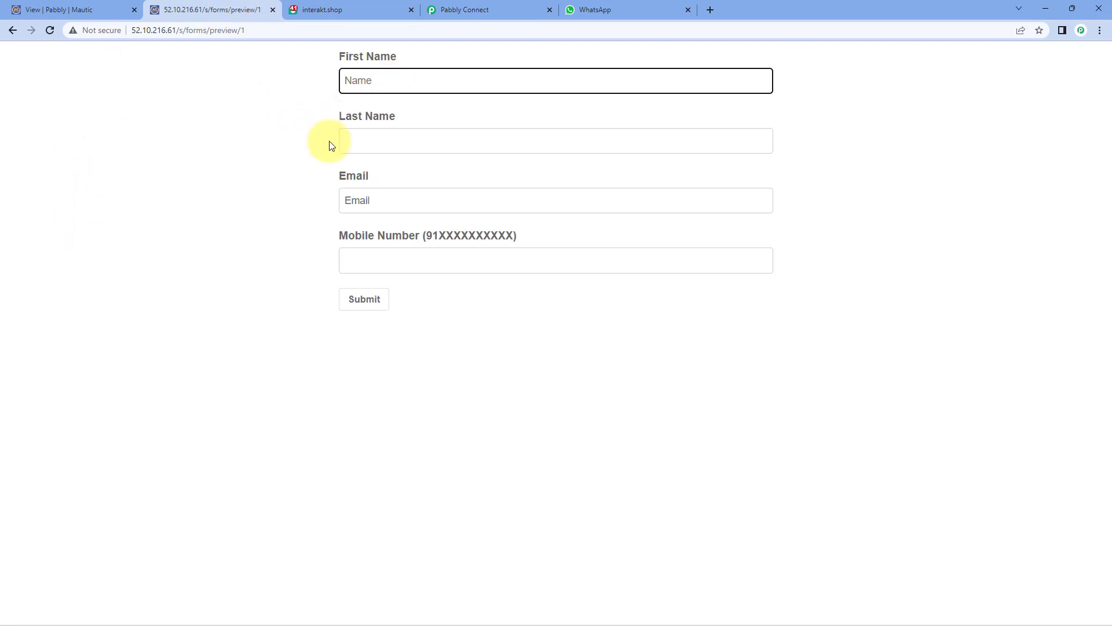
pyautogui.write('Test')
pyautogui.press('Tab')
pyautogui.write('Use')
pyautogui.press('BackSpace')
pyautogui.write('er')
pyautogui.press('Tab')
pyautogui.press('Tab')
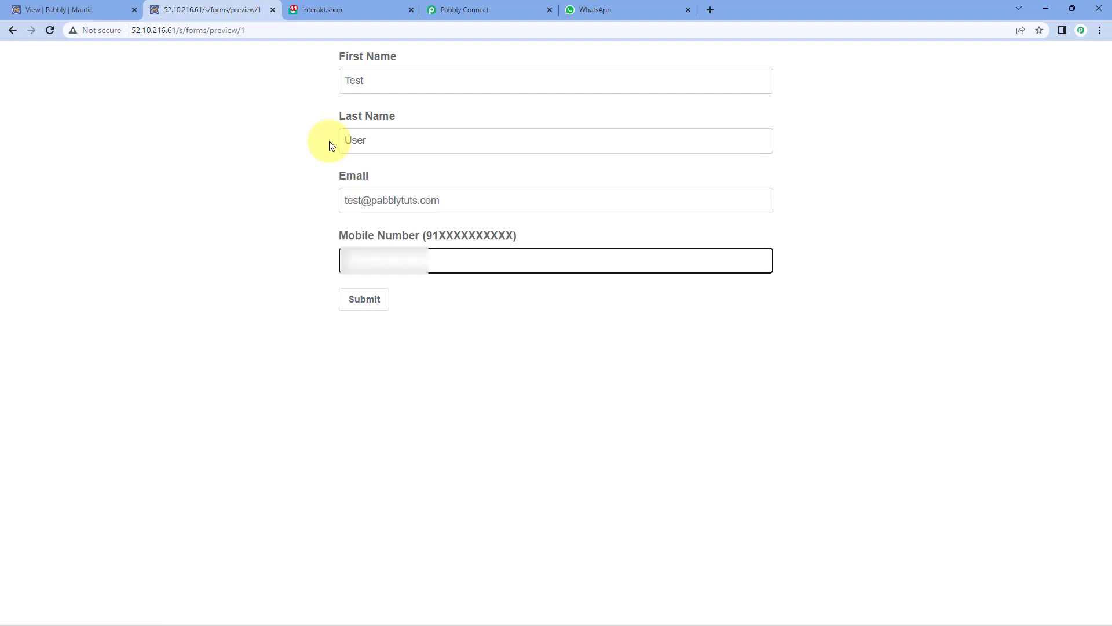
pyautogui.write('XXXXXXXXX')
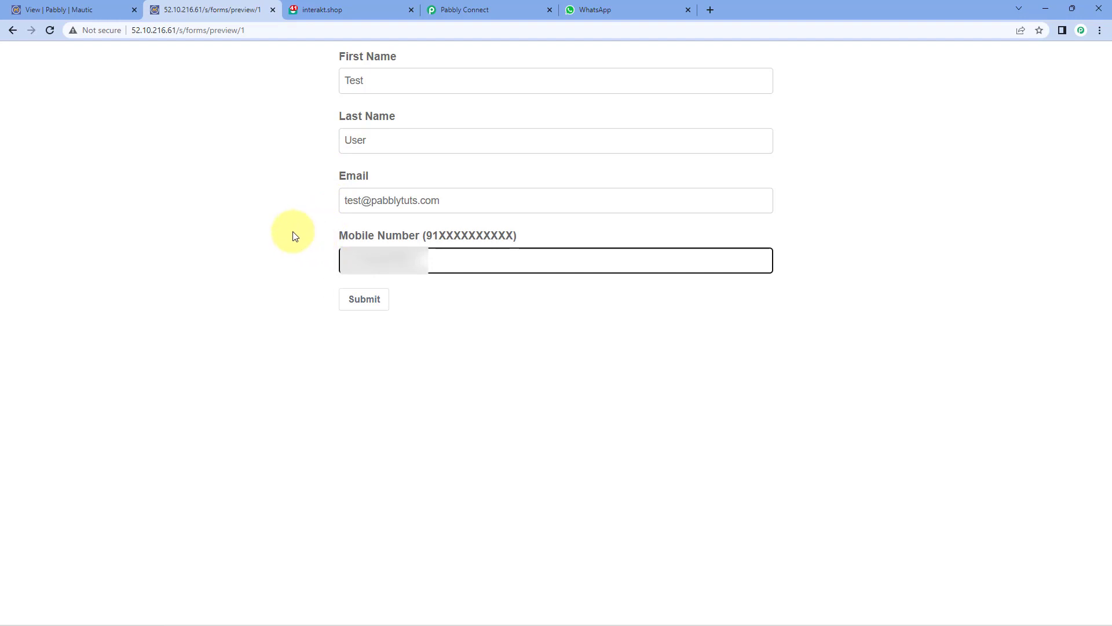
pyautogui.click(374, 301)
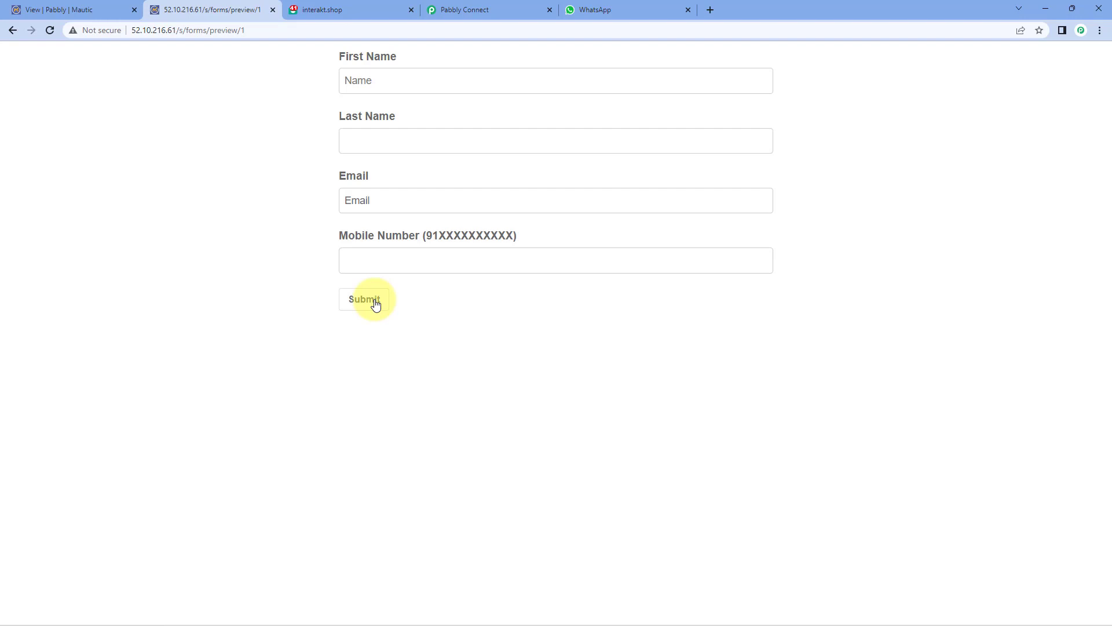
# Step: Confirm the new 'Hi Test' welcome message in WhatsApp, check the Interakt template, then return to Pabbly Connect
pyautogui.click(636, 11)
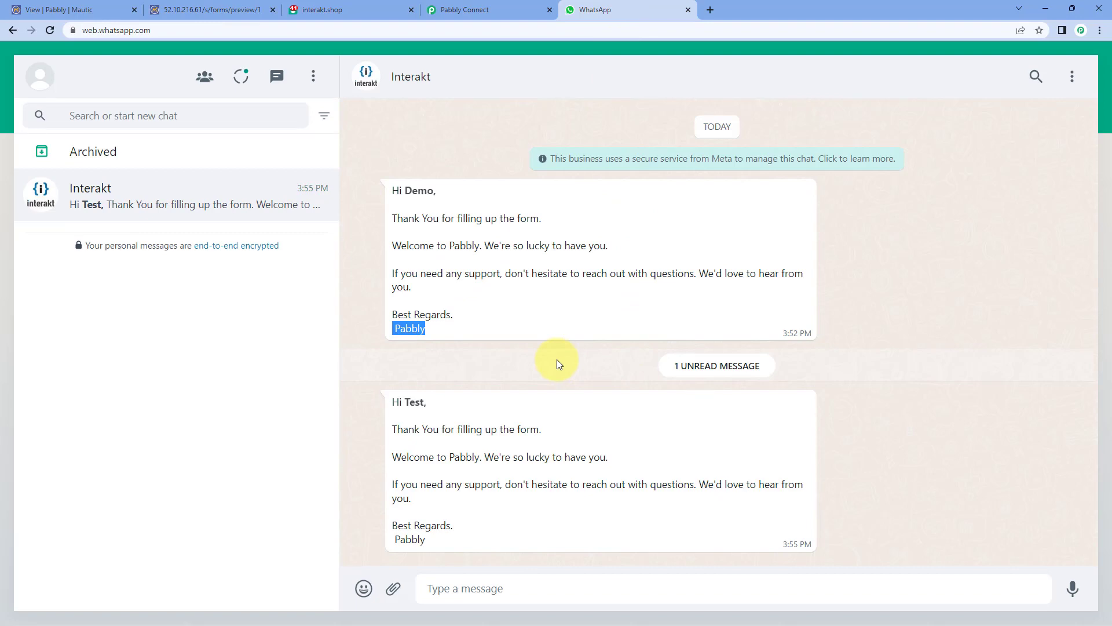
pyautogui.click(875, 400)
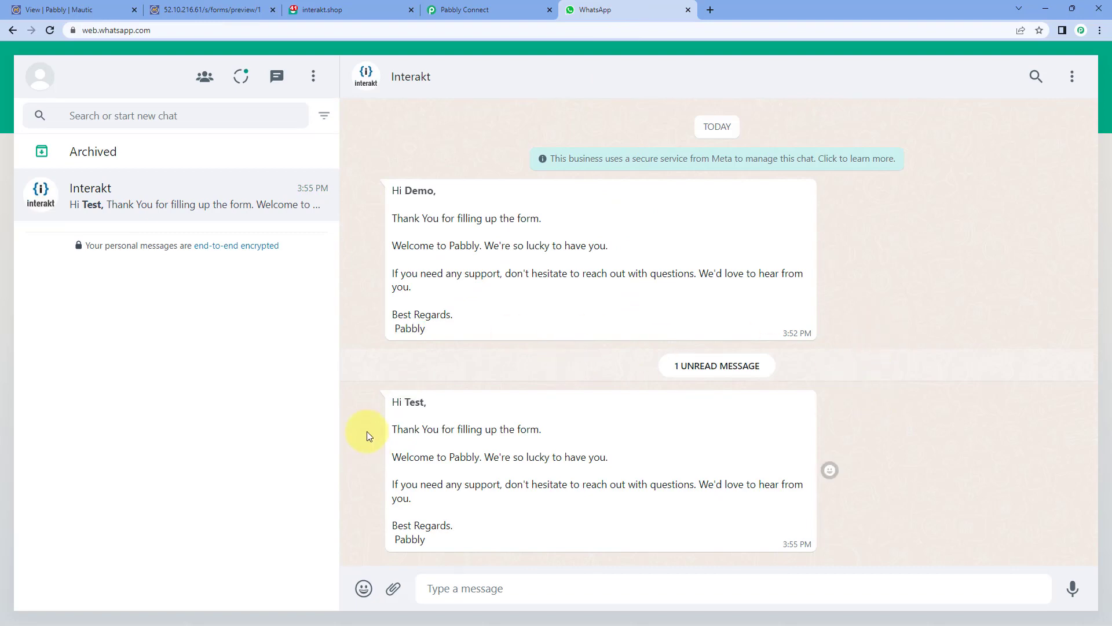
pyautogui.moveTo(405, 402); pyautogui.dragTo(424, 401)
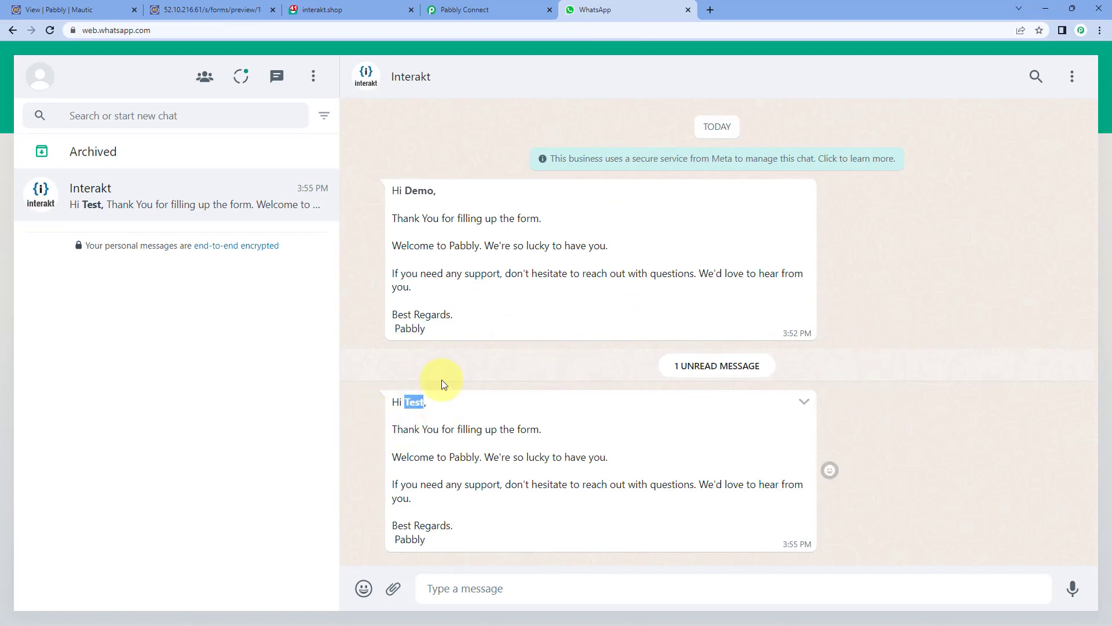
pyautogui.click(235, 10)
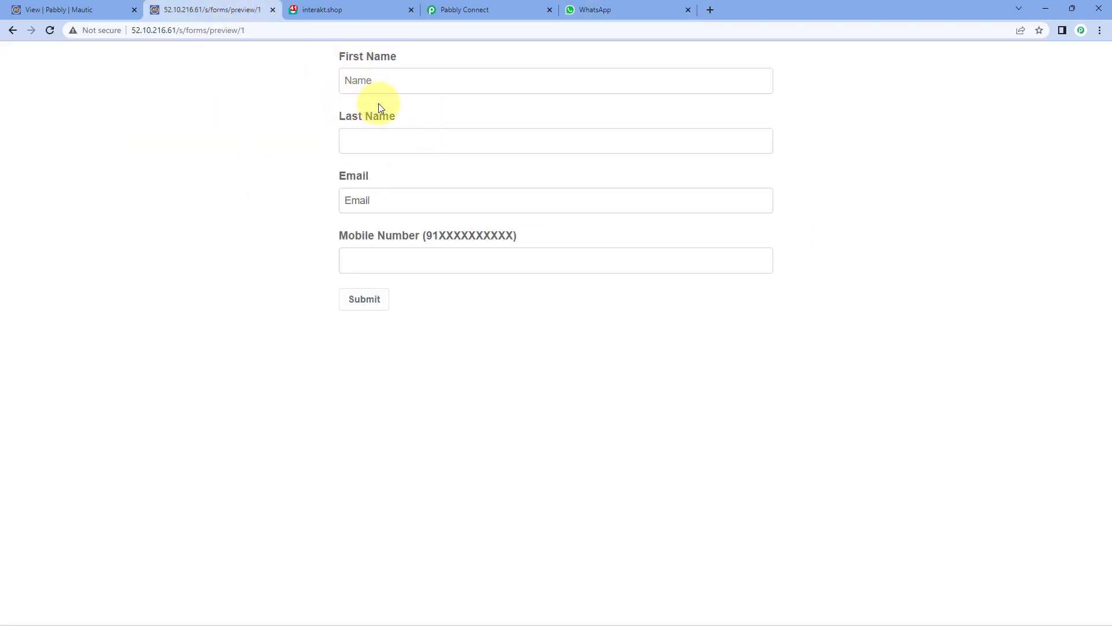
pyautogui.click(634, 8)
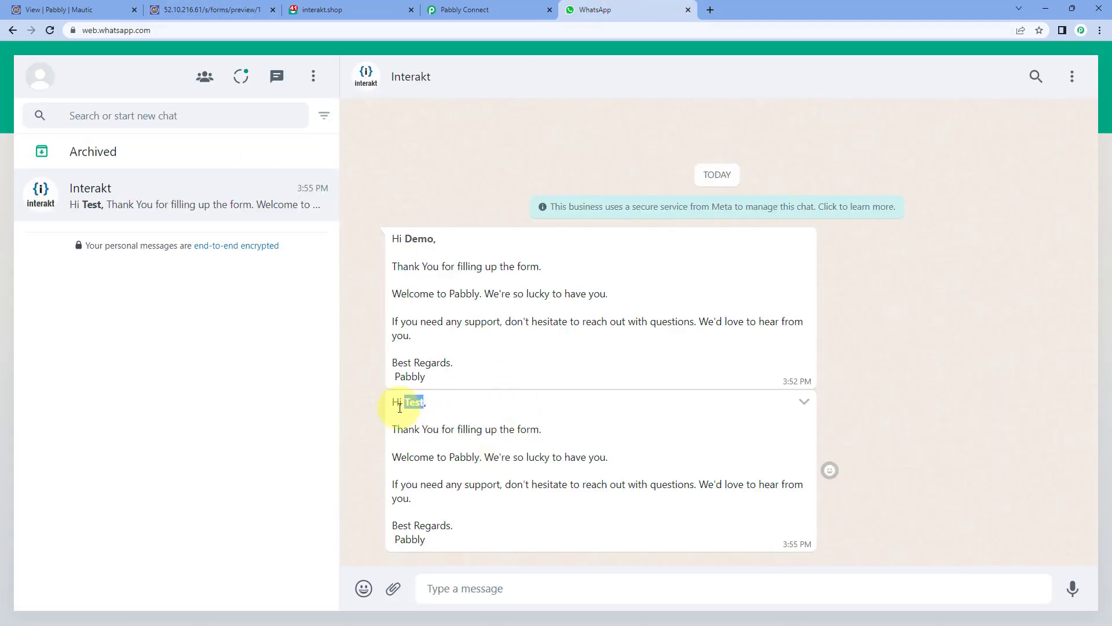
pyautogui.moveTo(393, 402); pyautogui.dragTo(432, 540)
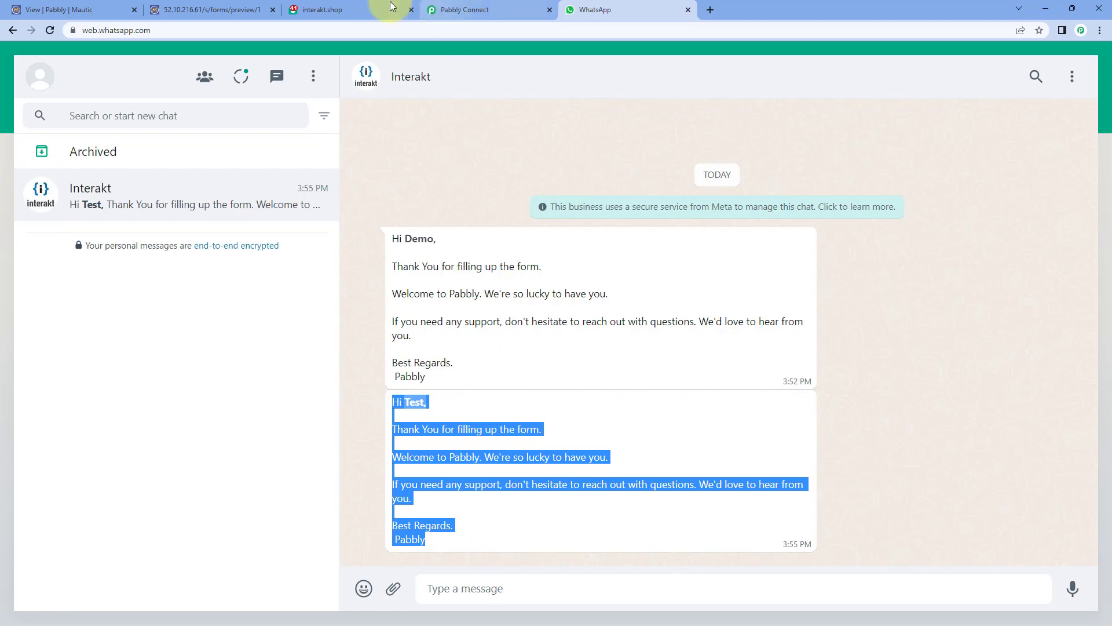
pyautogui.click(420, 6)
pyautogui.scroll(3, 522, 169)
pyautogui.click(513, 8)
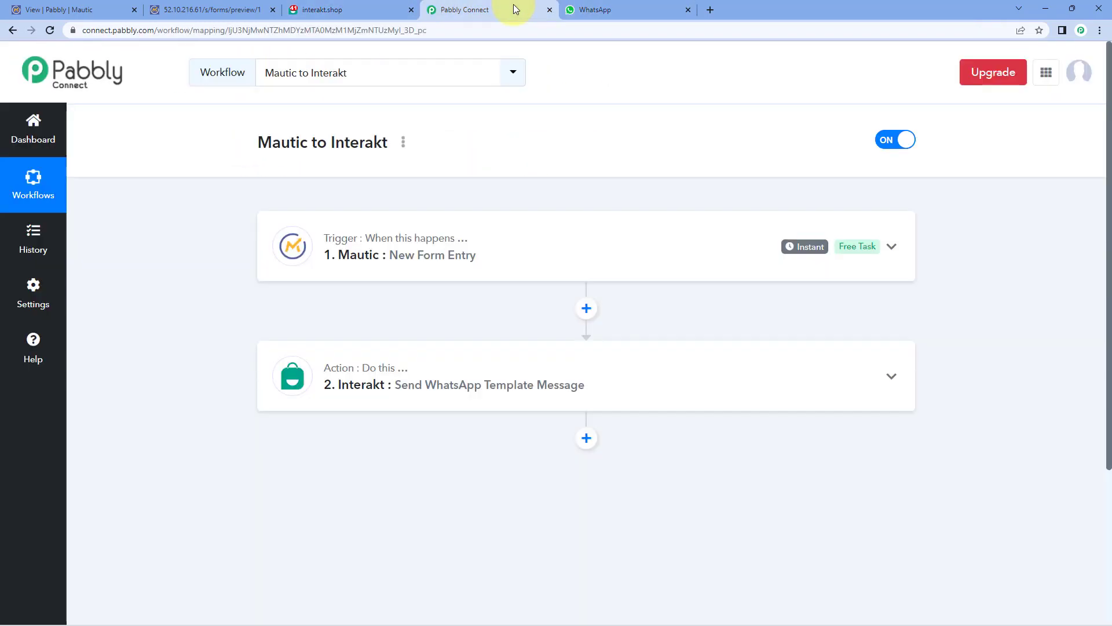